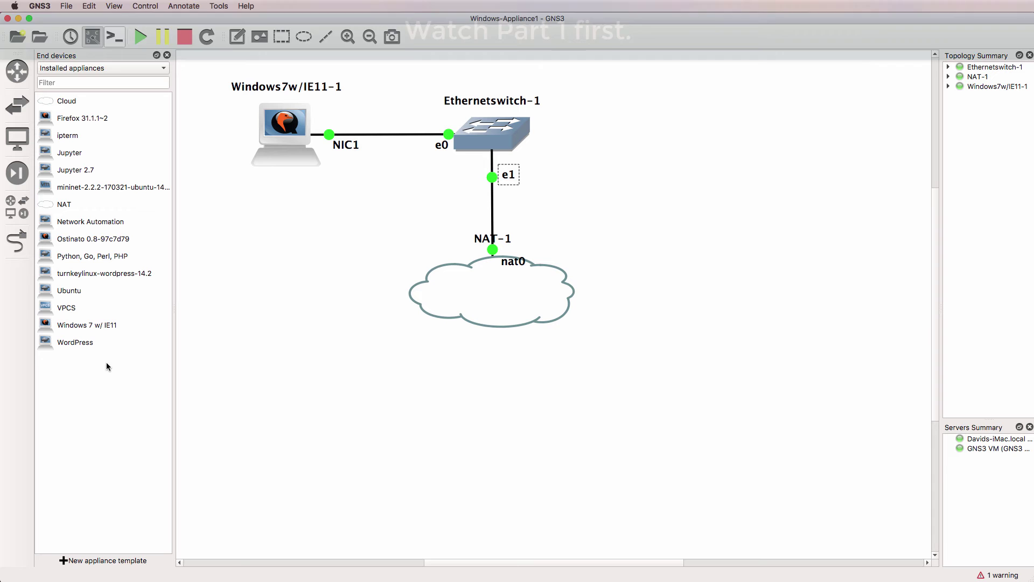
Step: Place Windows7w/IE11-2 right of the switch and link Ethernetswitch-1 Ethernet2 to its NIC1
left_click_drag(101, 326, 731, 127)
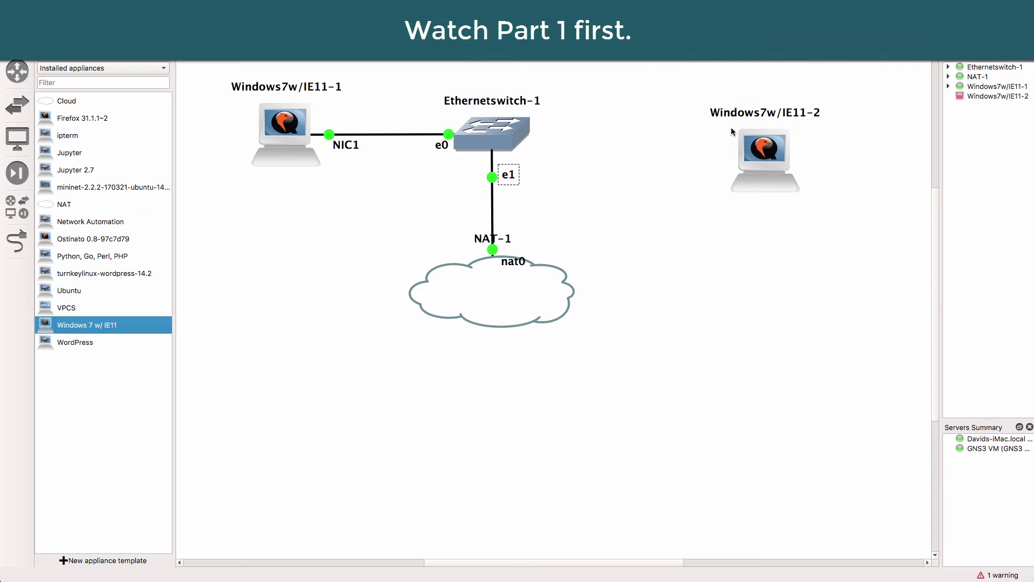
left_click_drag(776, 160, 667, 135)
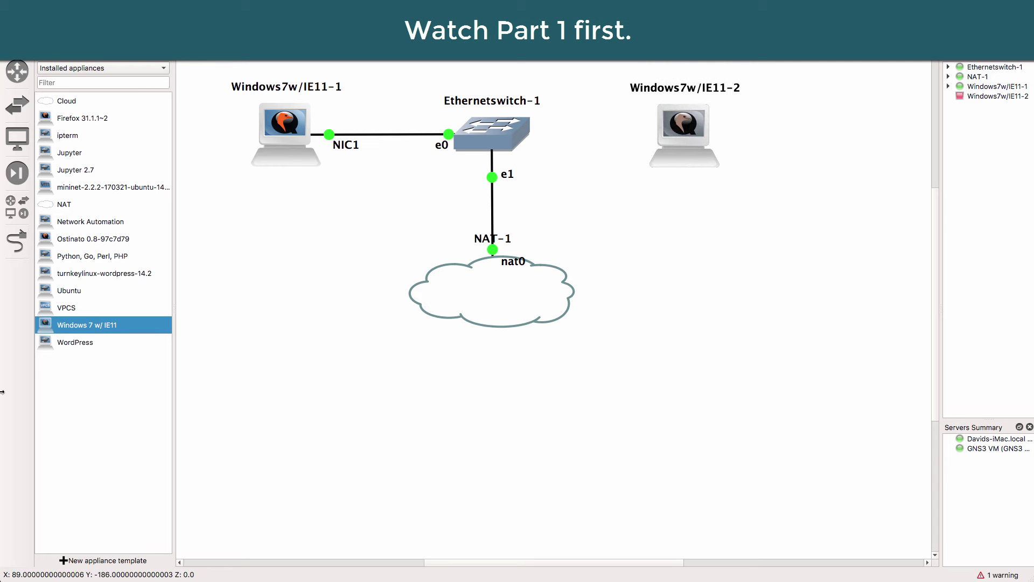
left_click(17, 241)
left_click(492, 141)
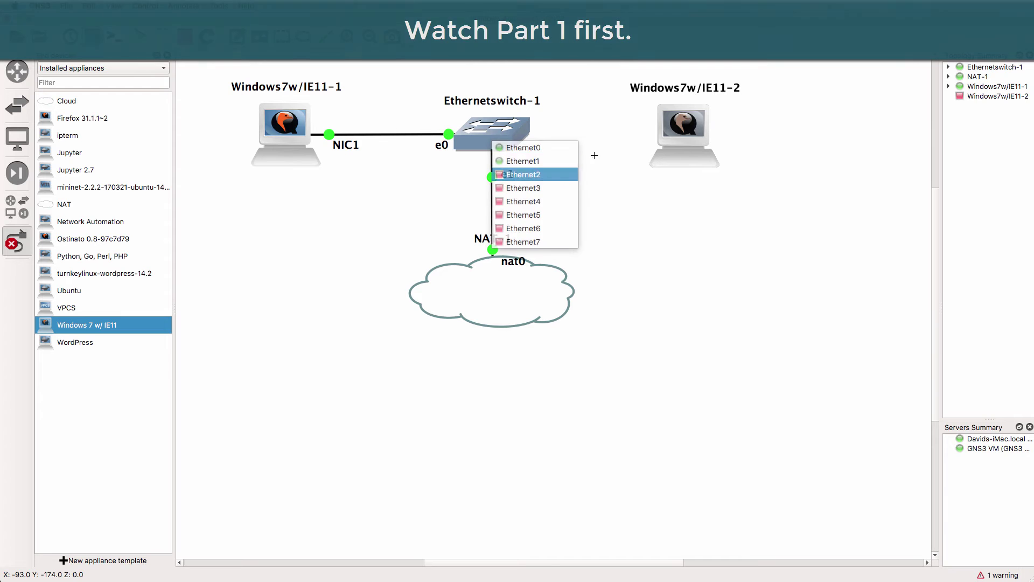
left_click(544, 175)
left_click(692, 134)
left_click(694, 139)
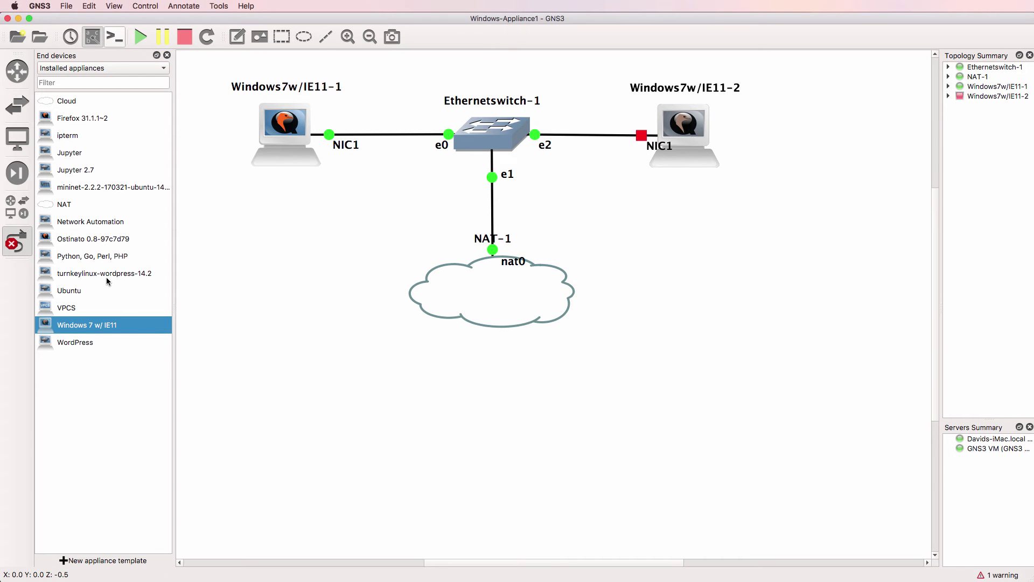
Step: Leave link mode, hide the end devices list, and nudge Windows7w/IE11-2 upward
left_click(17, 241)
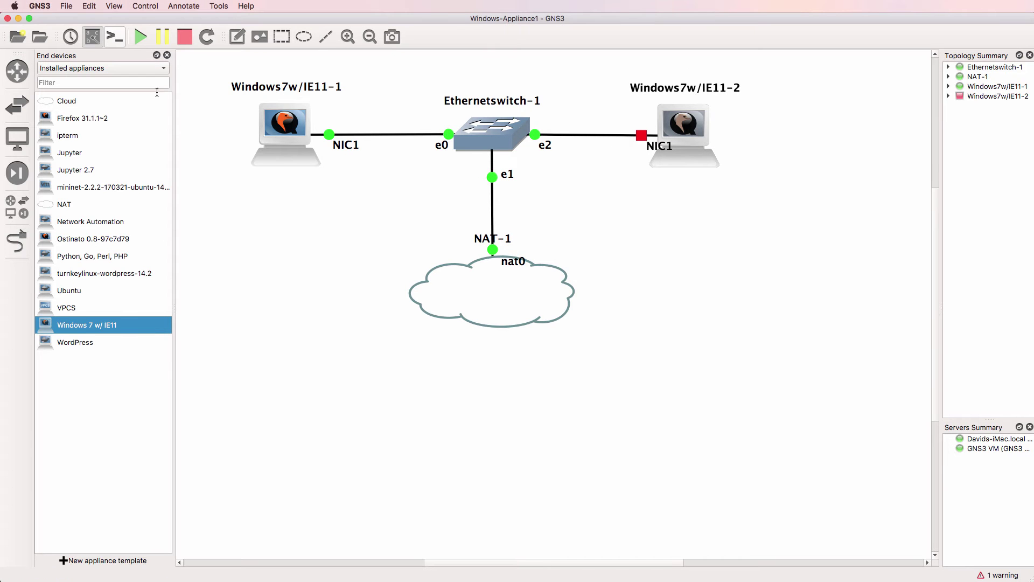
left_click(167, 56)
left_click_drag(619, 133, 558, 147)
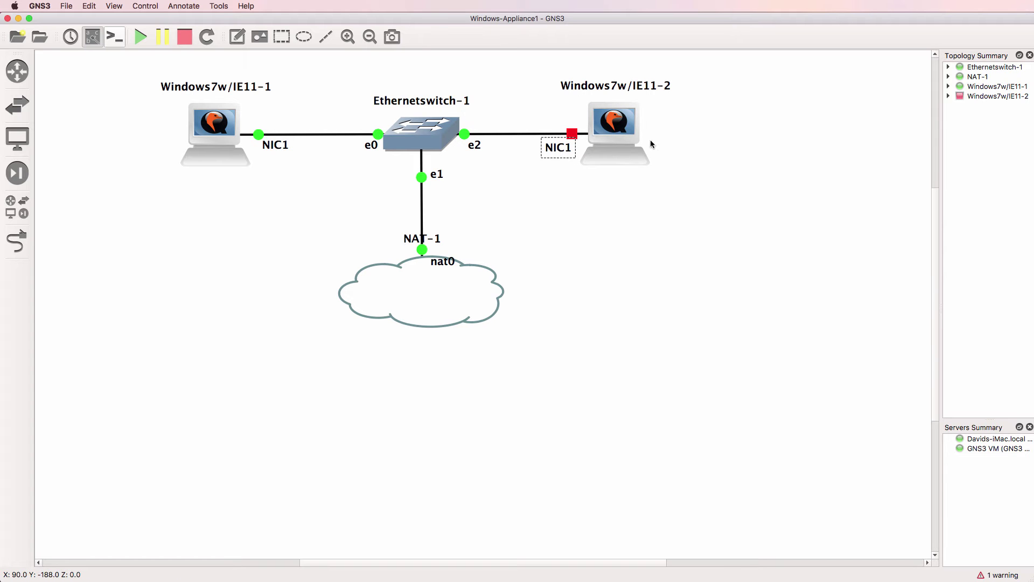
Step: Start Windows7w/IE11-2 and open its console
right_click(619, 133)
left_click(641, 229)
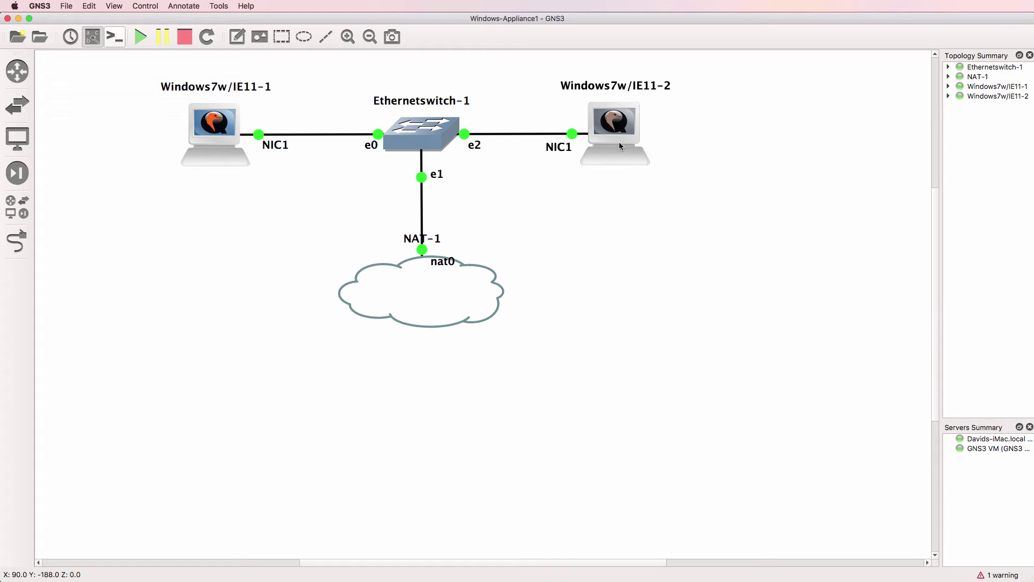
right_click(618, 130)
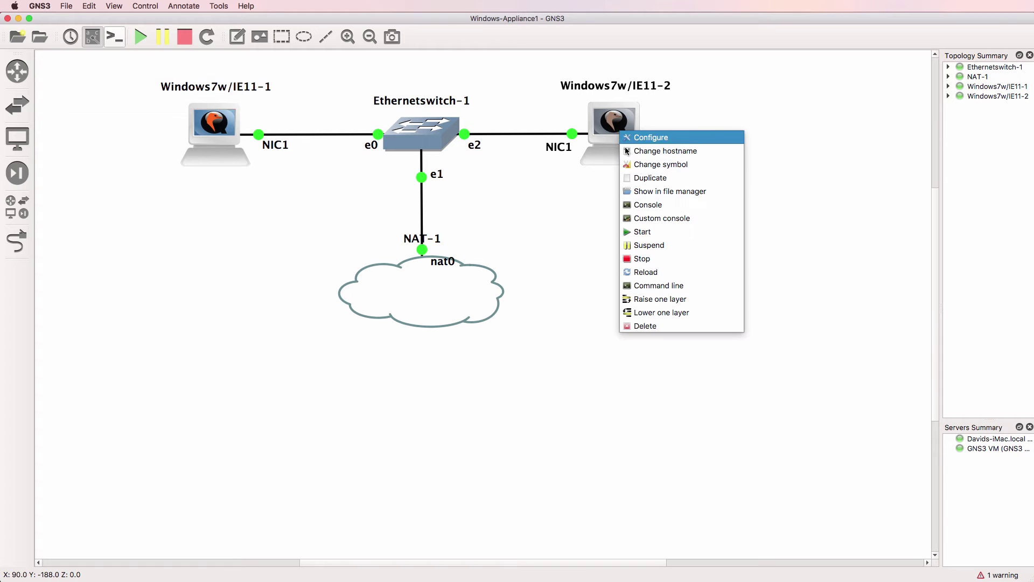
left_click(649, 205)
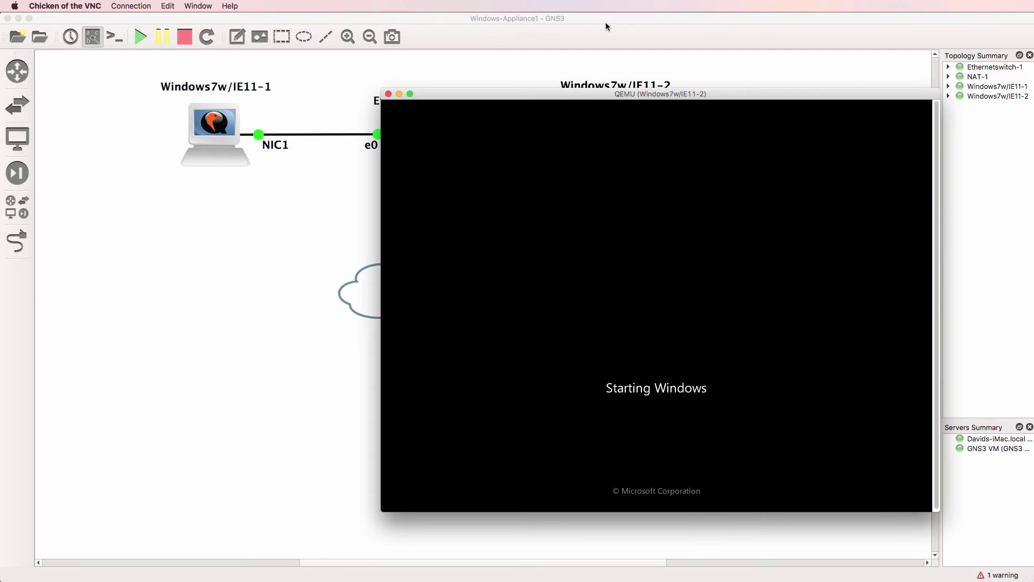
Step: Arrange the two VM console windows side by side, the first on the left
left_click_drag(623, 96, 677, 126)
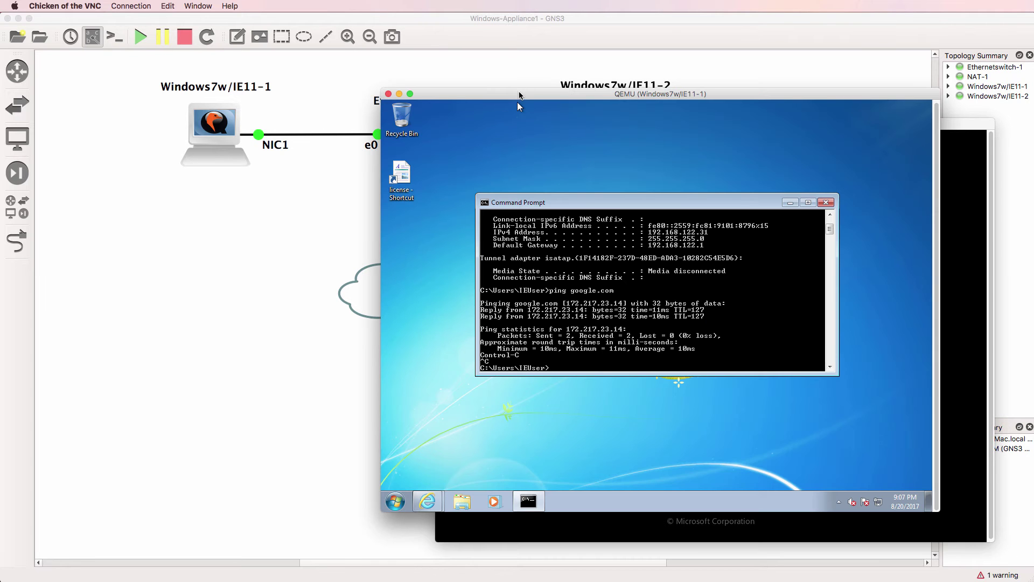
left_click_drag(519, 94, 153, 125)
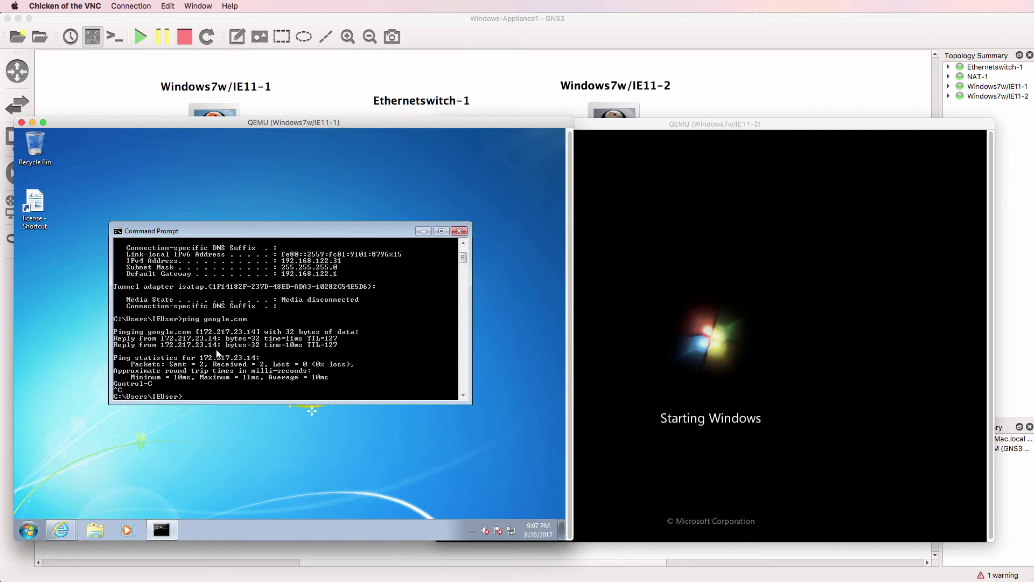
left_click_drag(667, 130, 705, 130)
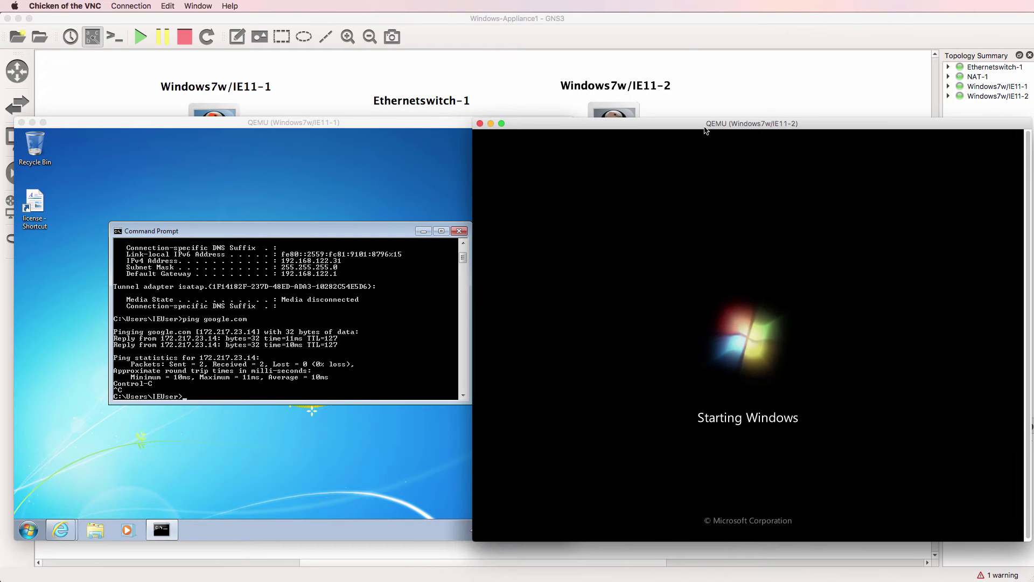
Step: Return to the VM consoles and choose Restart Now on Windows7w/IE11-2 to apply changes
left_click(686, 43)
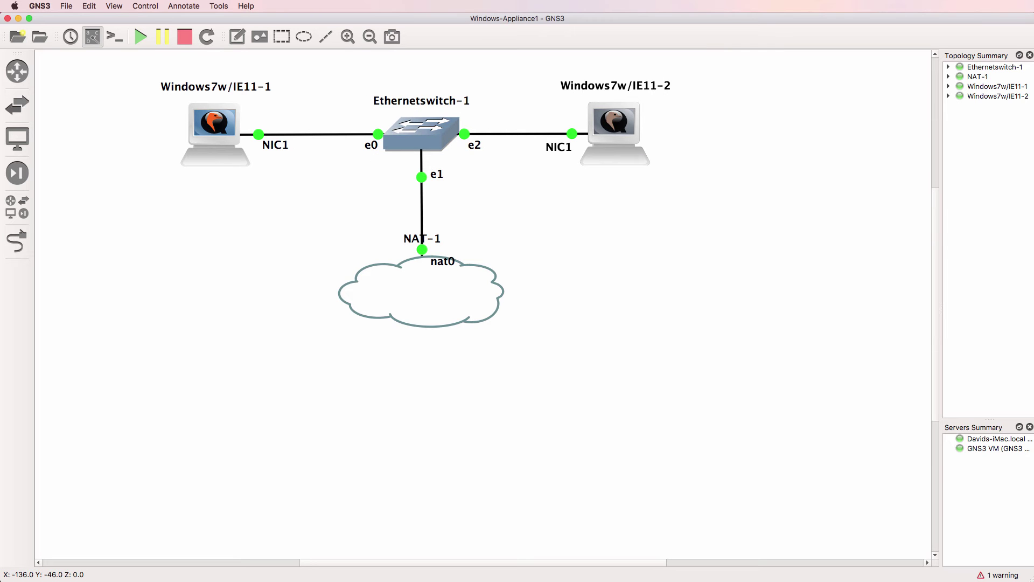
key("super+Tab")
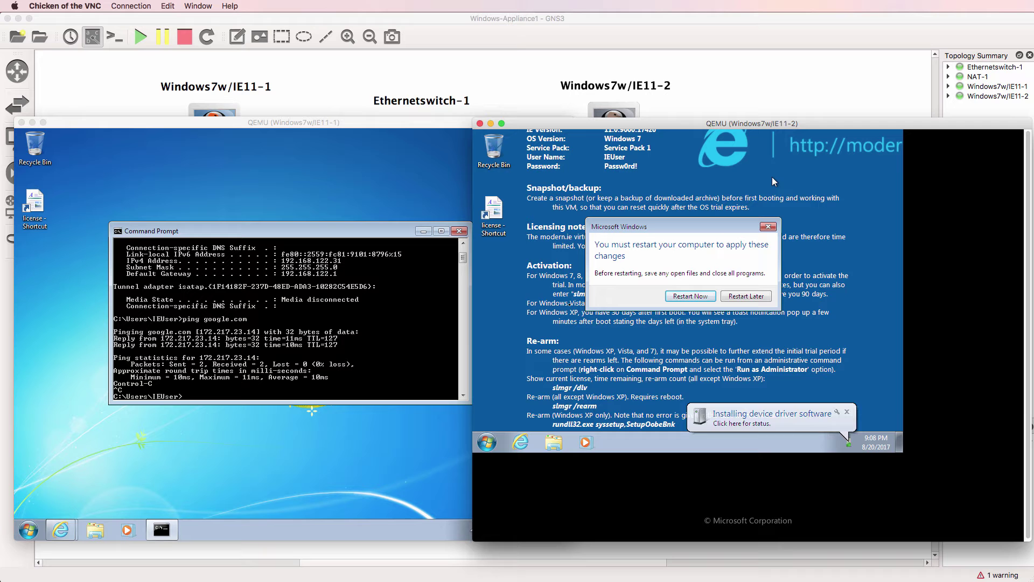
left_click(685, 297)
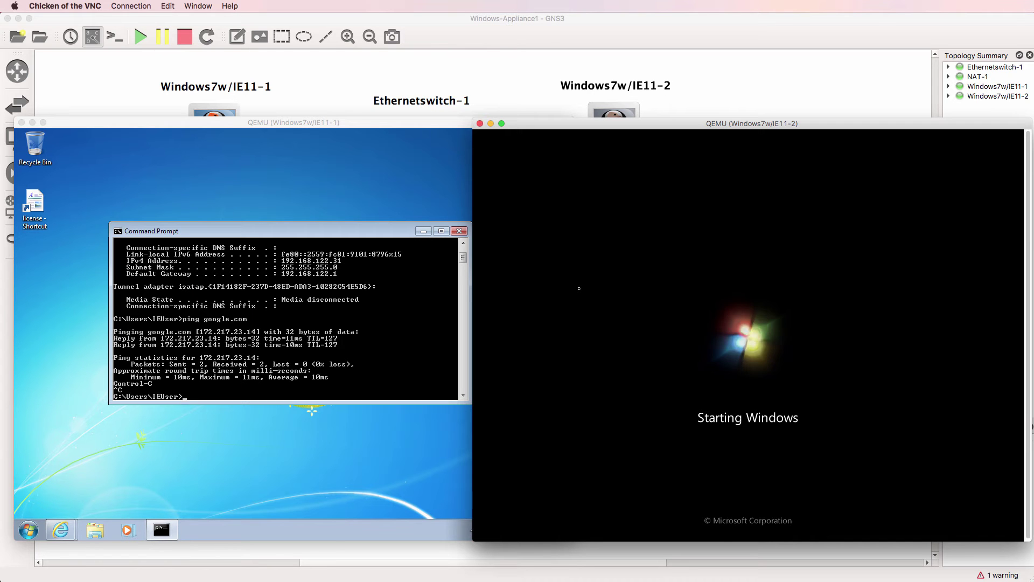
Step: On Windows7w/IE11-1, turn Windows Firewall off for home and public networks via Network and Sharing Center
left_click(458, 441)
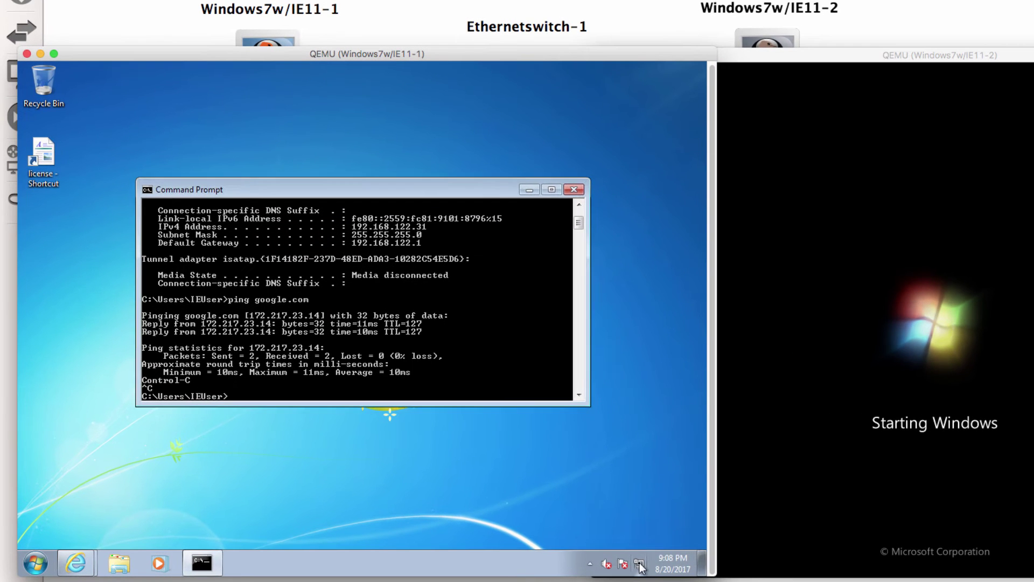
right_click(523, 537)
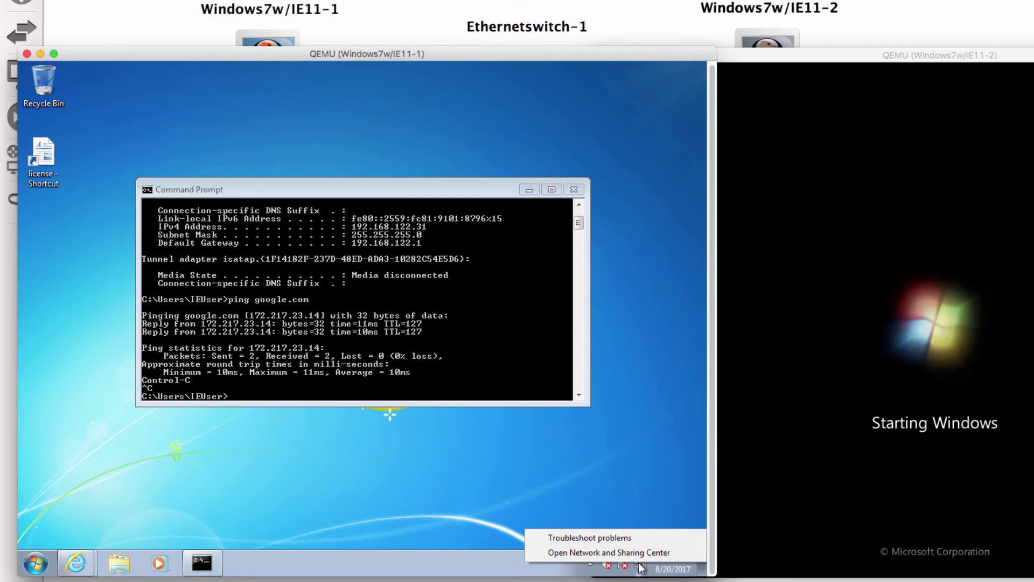
left_click(619, 553)
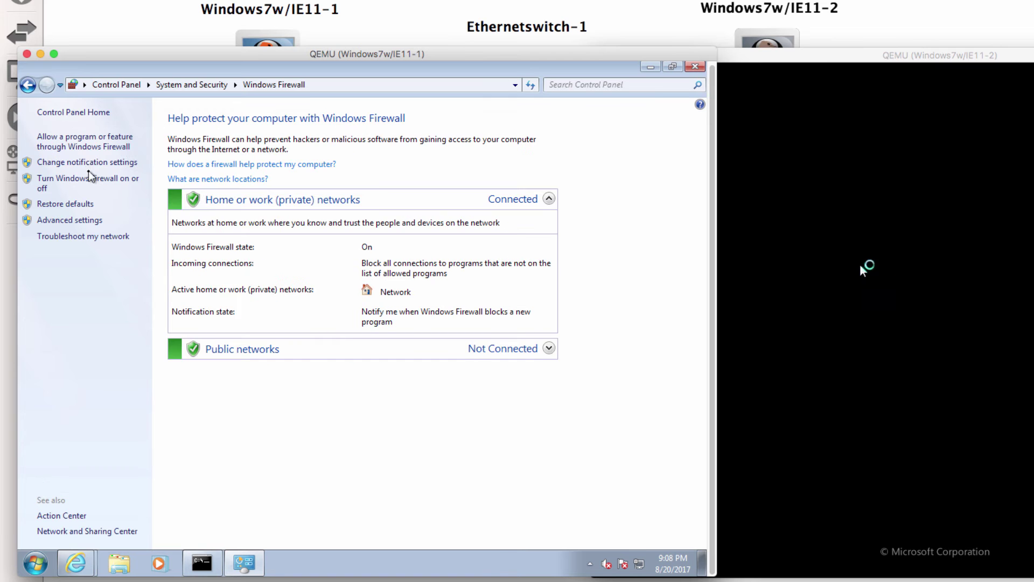
left_click(89, 181)
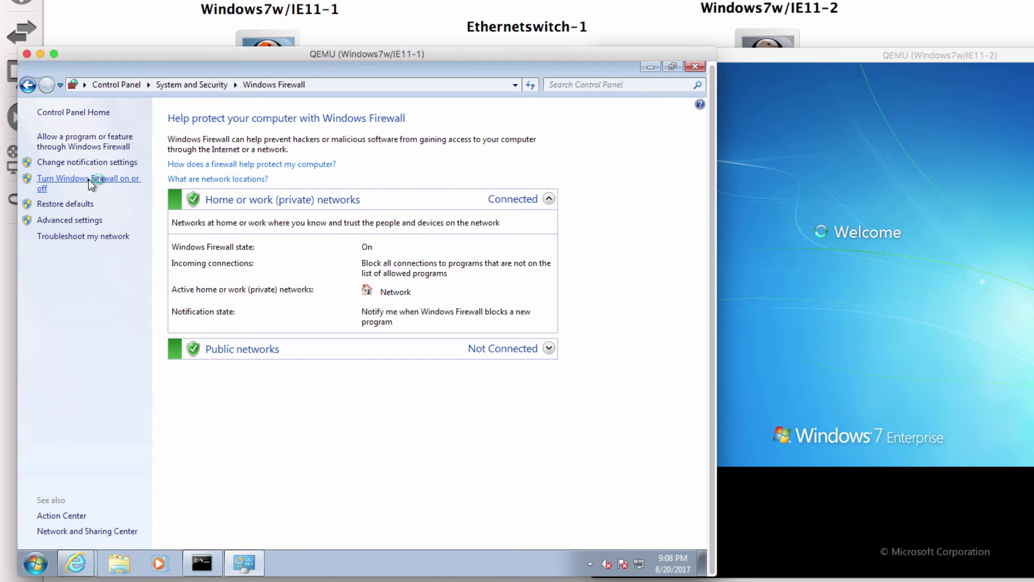
left_click(208, 222)
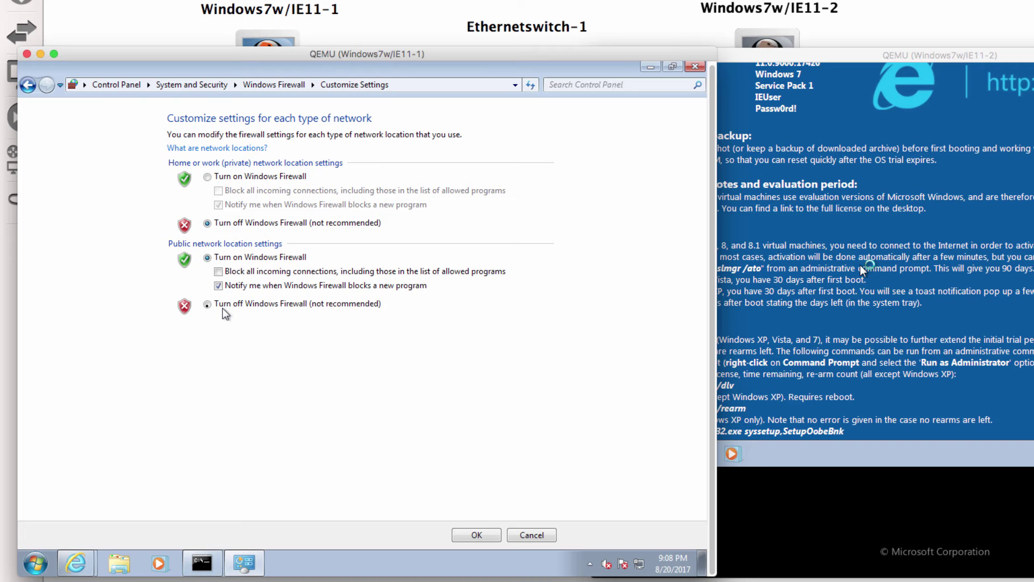
left_click(208, 304)
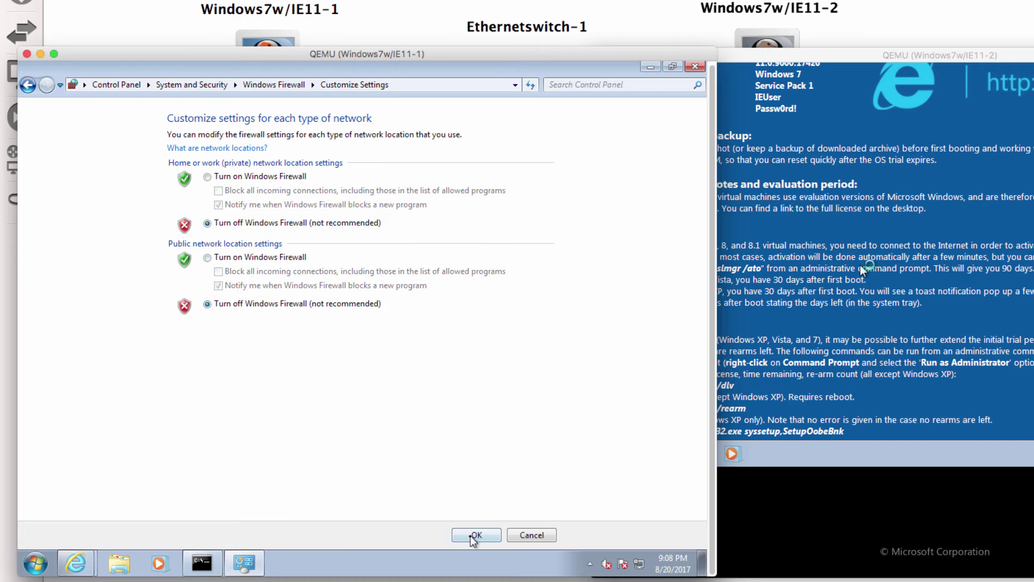
left_click(471, 535)
left_click(860, 265)
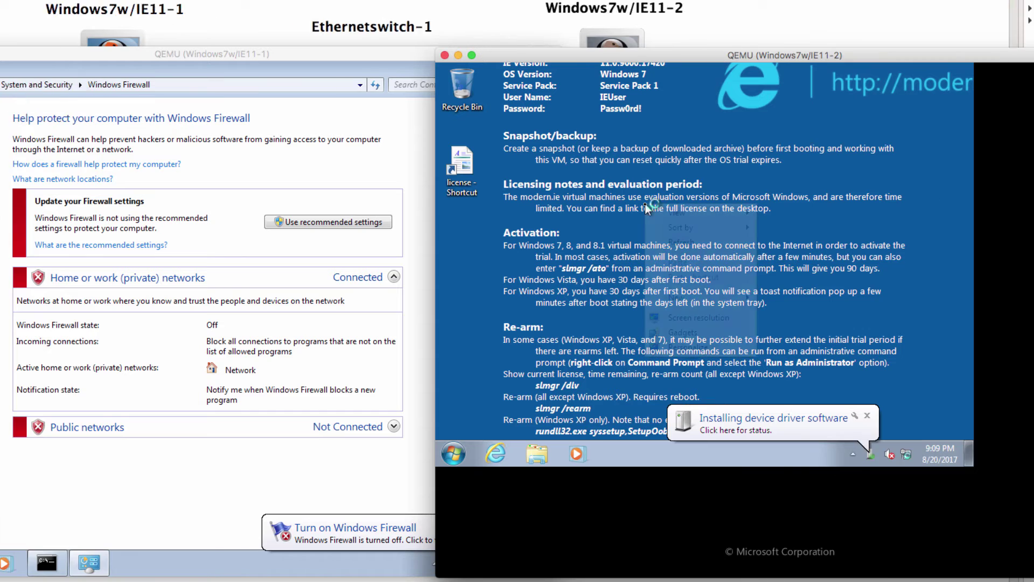
Step: Set Windows7w/IE11-2's screen resolution to 1024 × 768 and keep the change
right_click(765, 204)
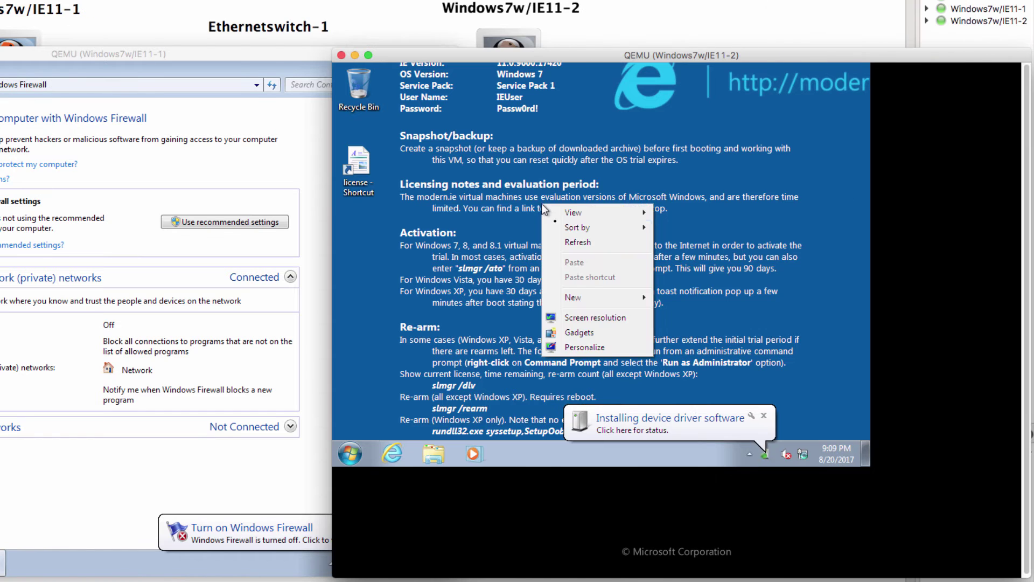
left_click(586, 320)
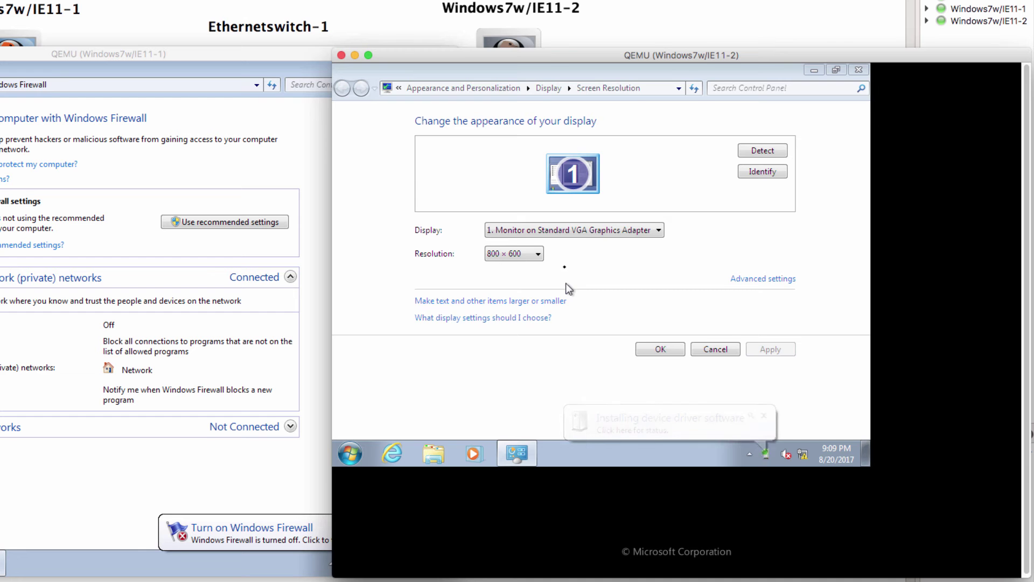
left_click(530, 254)
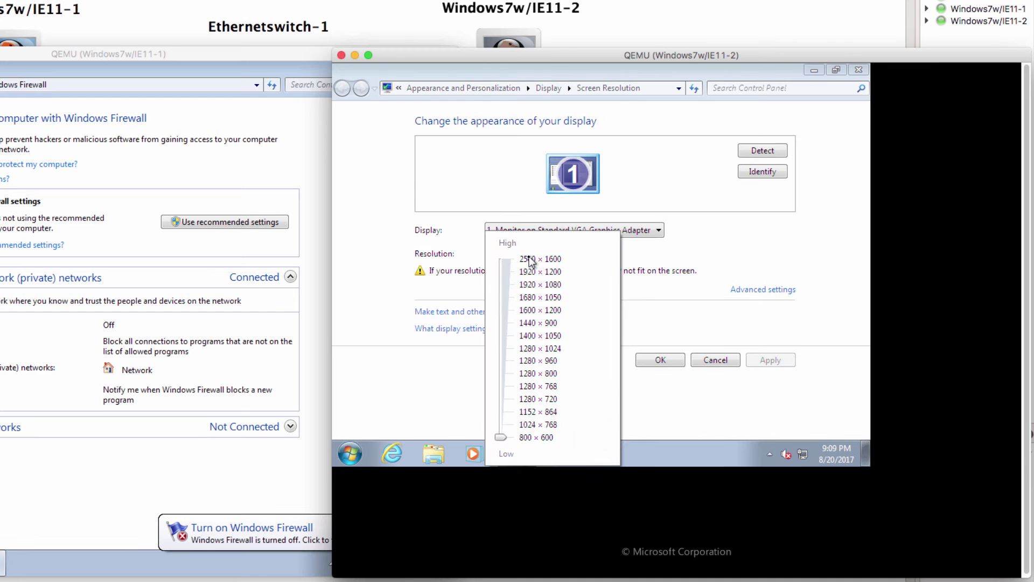
left_click(532, 425)
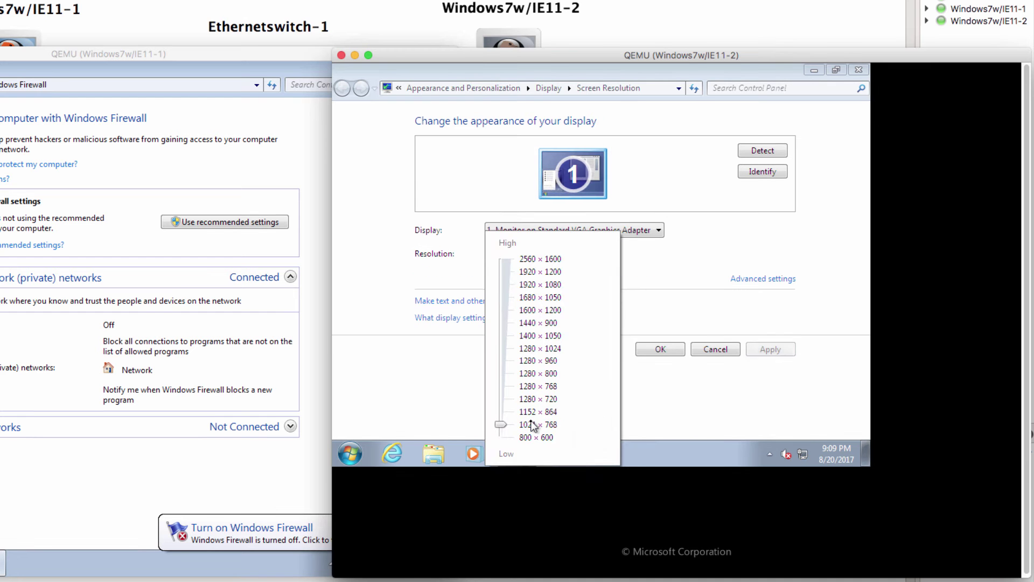
left_click(659, 356)
left_click(660, 349)
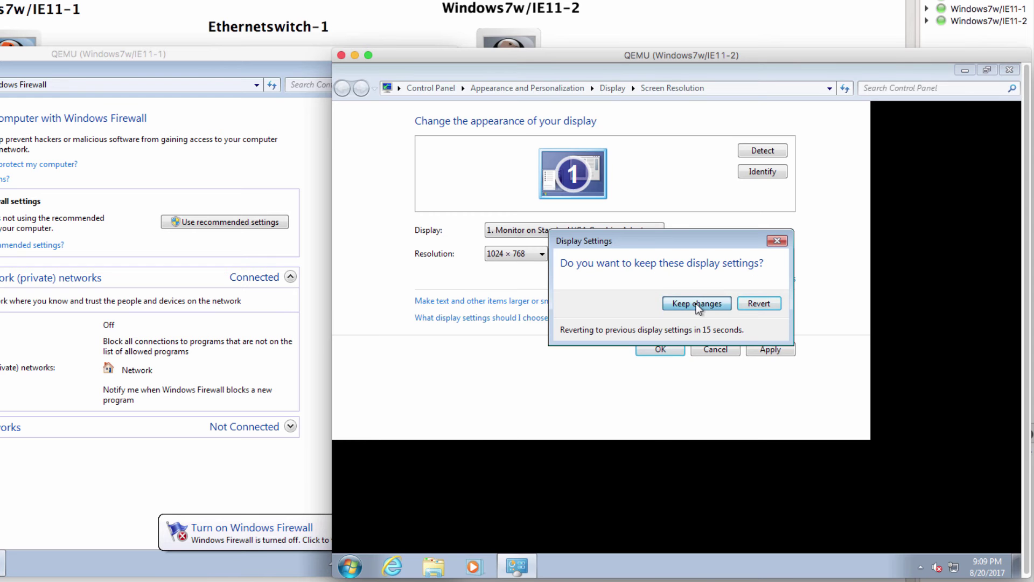
left_click(695, 302)
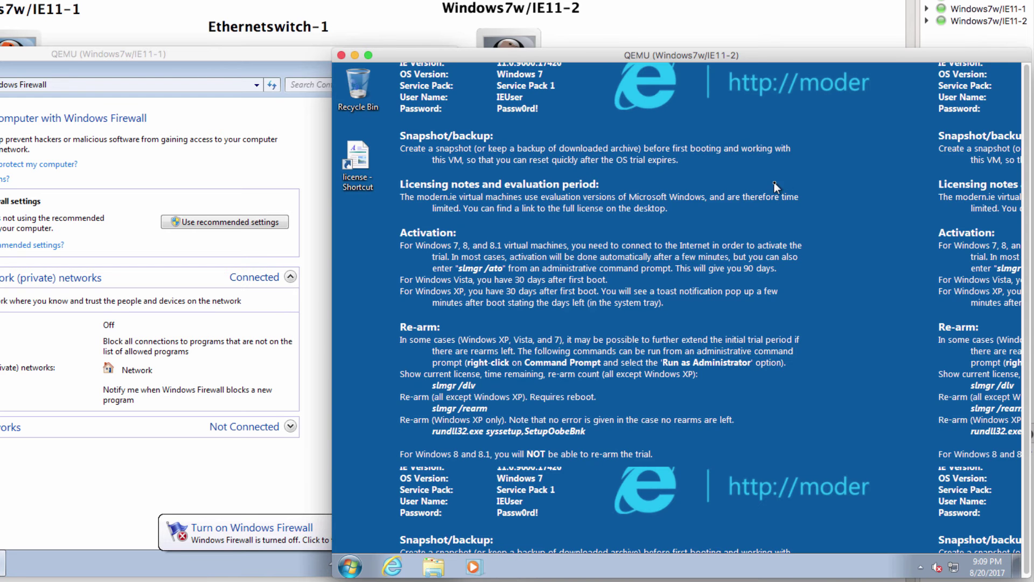
Step: Apply the Architecture theme through Personalize on the second VM's desktop
right_click(622, 145)
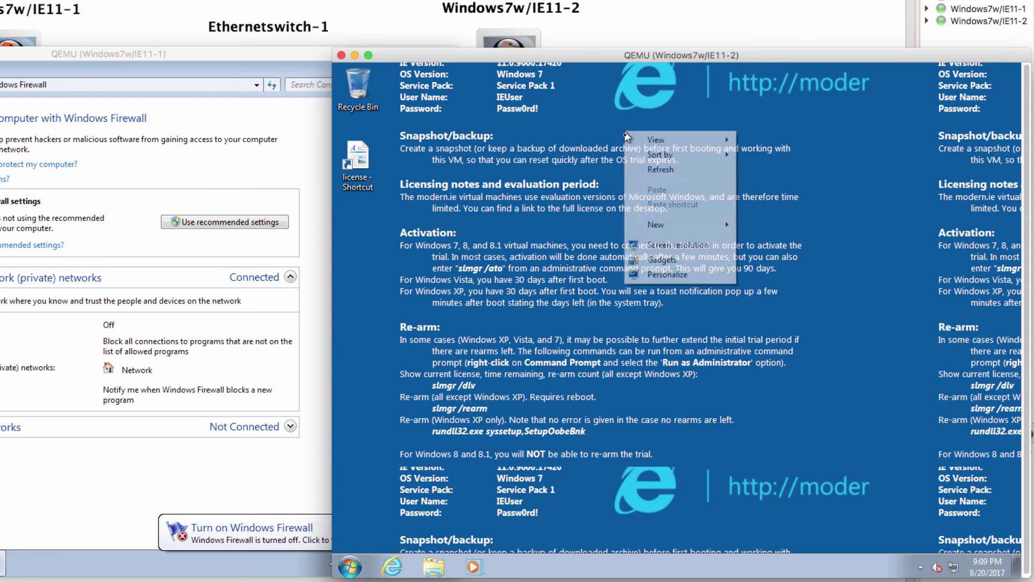
left_click(683, 279)
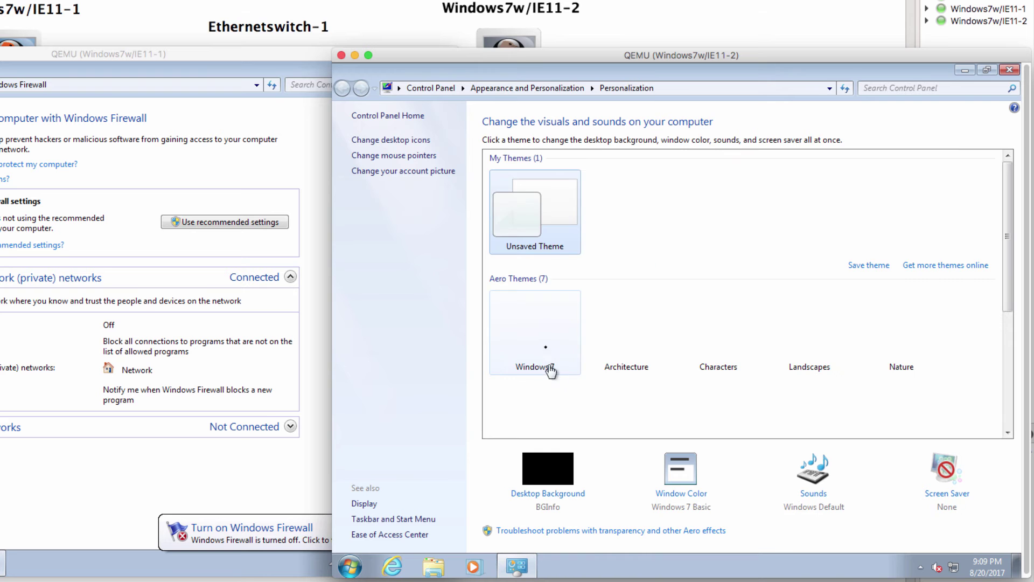
left_click(538, 319)
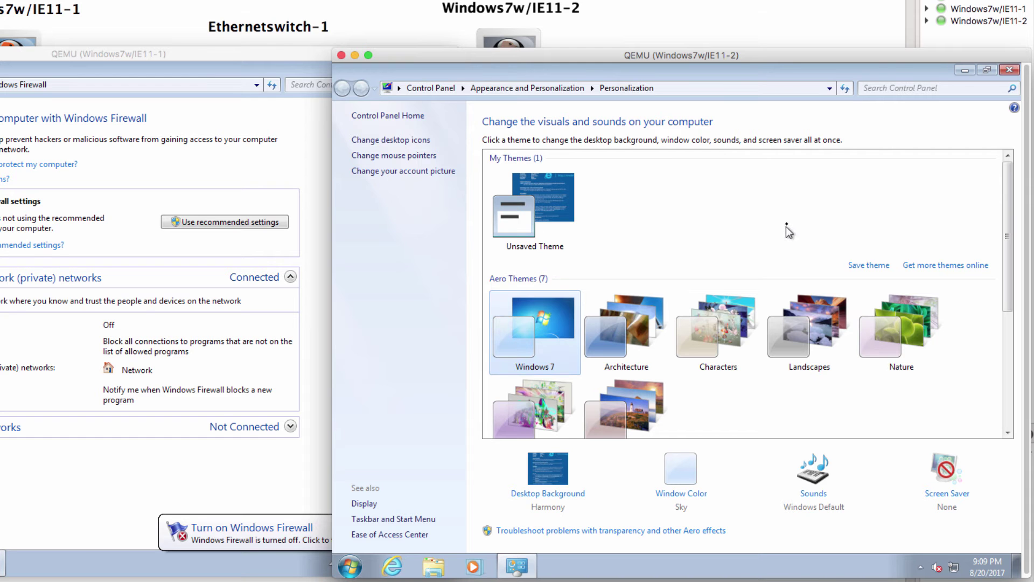
left_click(627, 321)
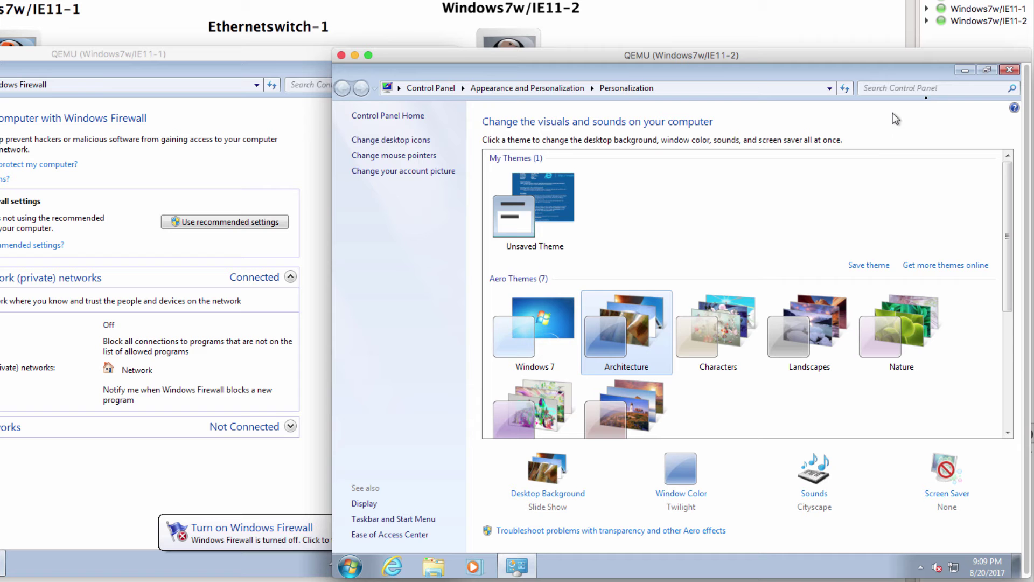
left_click(1003, 70)
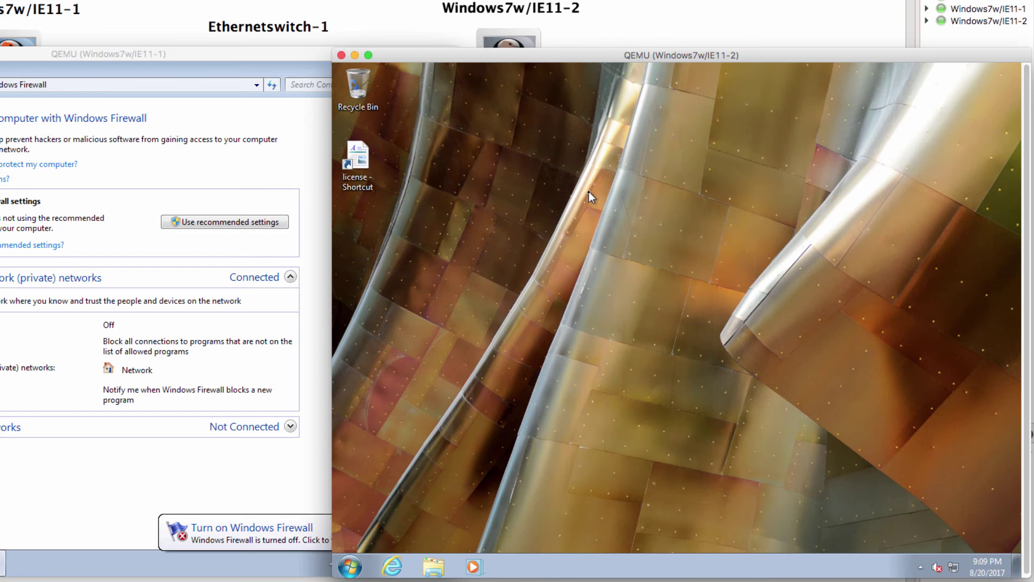
left_click(317, 72)
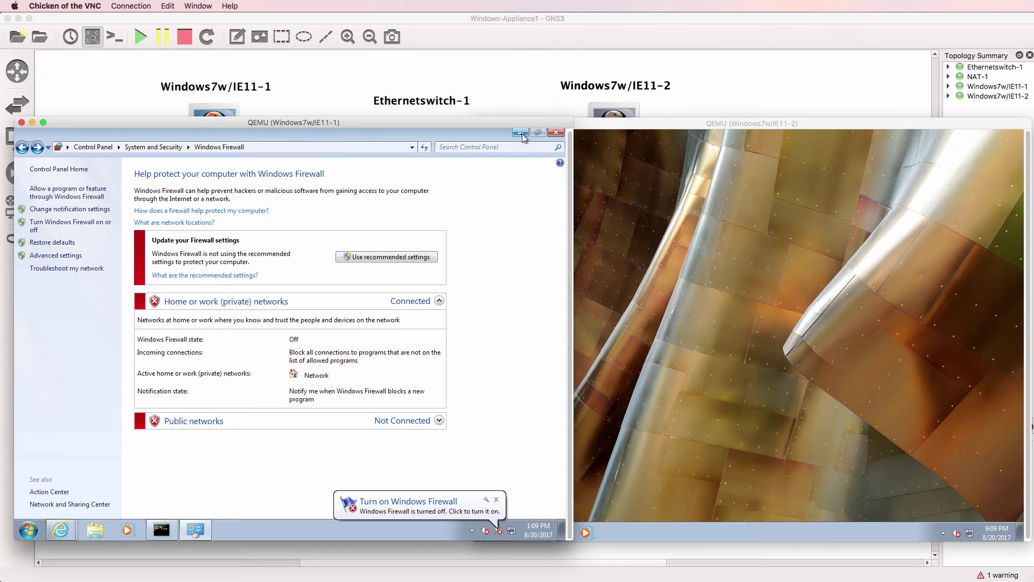
Step: In a Command Prompt on Windows7w/IE11-2, ping google.com and 192.168.122.31, stopping each with Ctrl+C
left_click(520, 134)
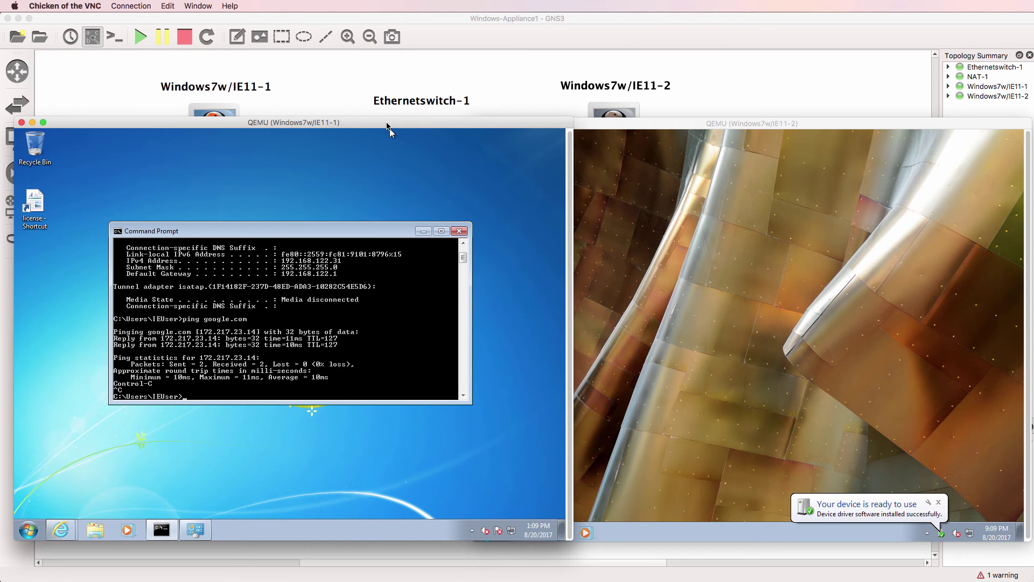
left_click_drag(387, 123, 382, 124)
left_click(572, 178)
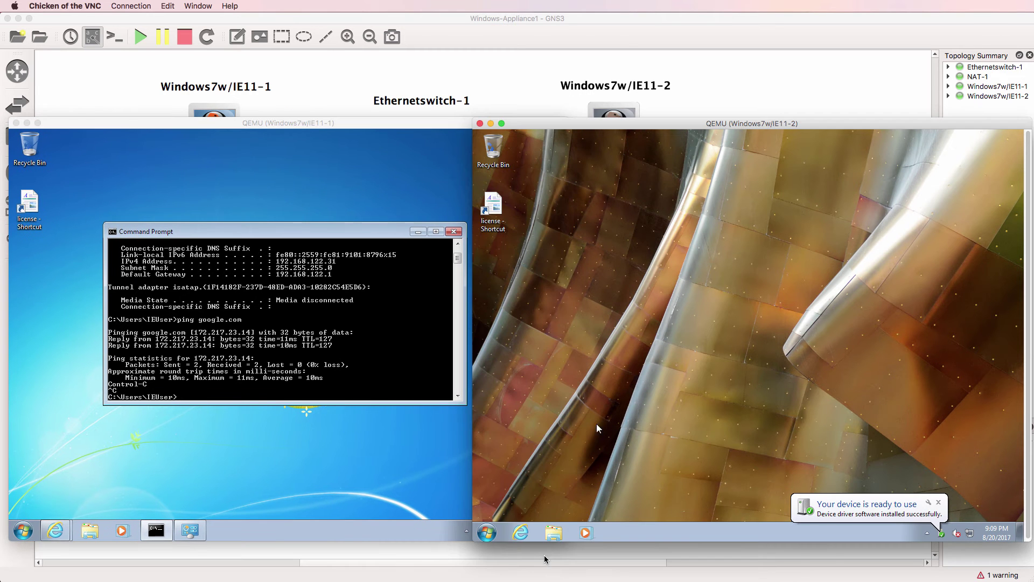
left_click(487, 532)
left_click(489, 408)
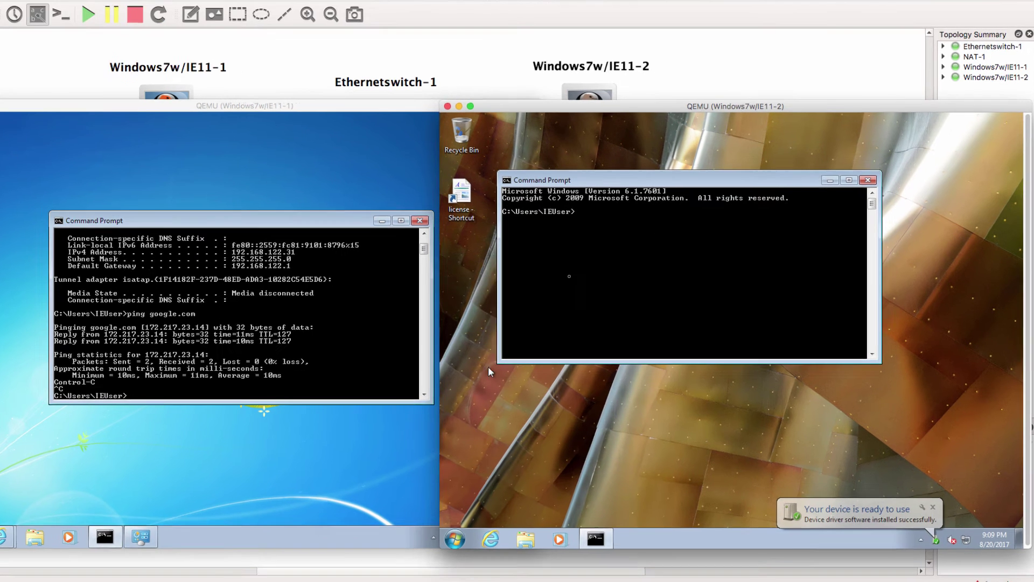
type("ping go")
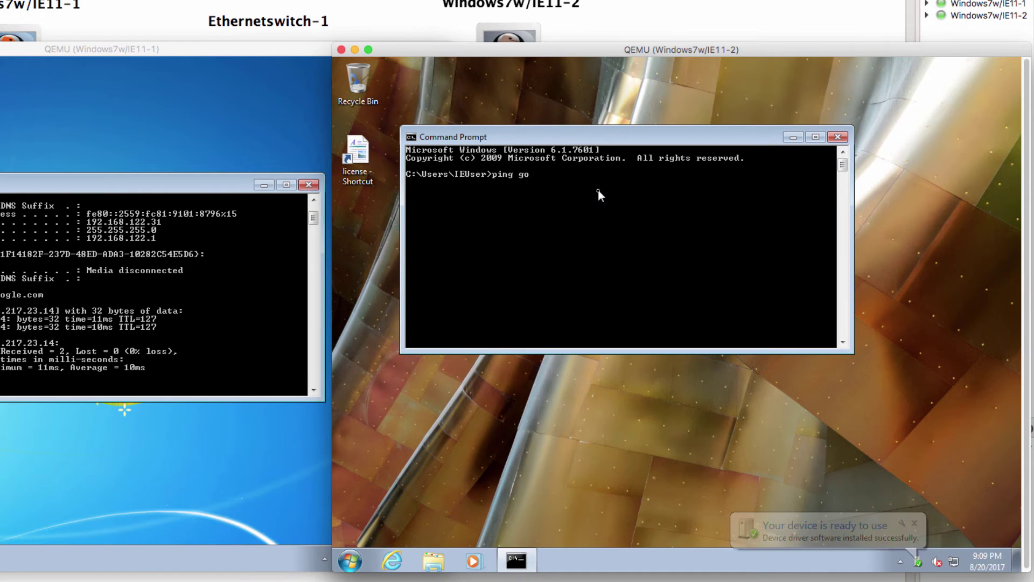
type("ogle.com")
key("Return")
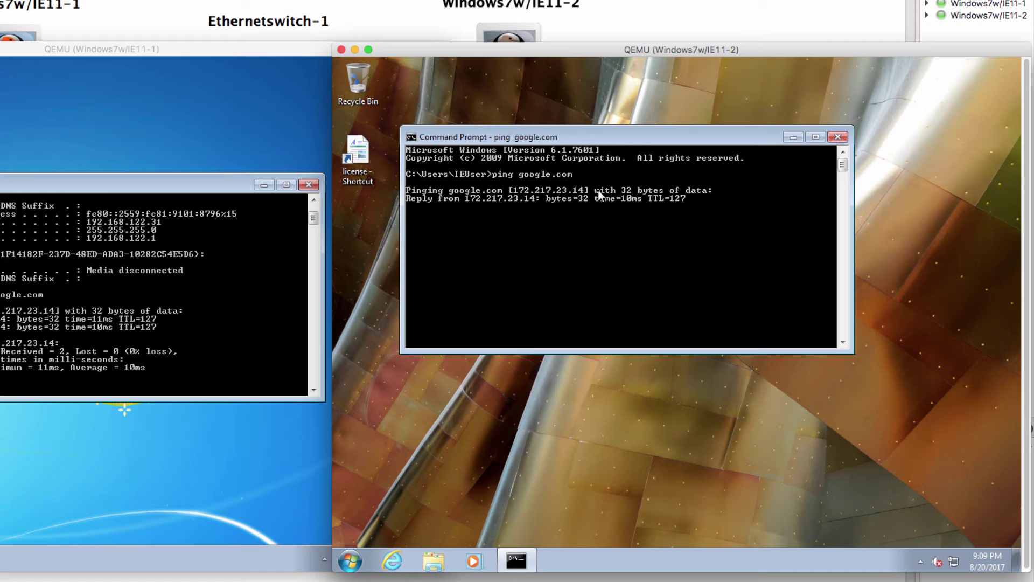
key("ctrl+c")
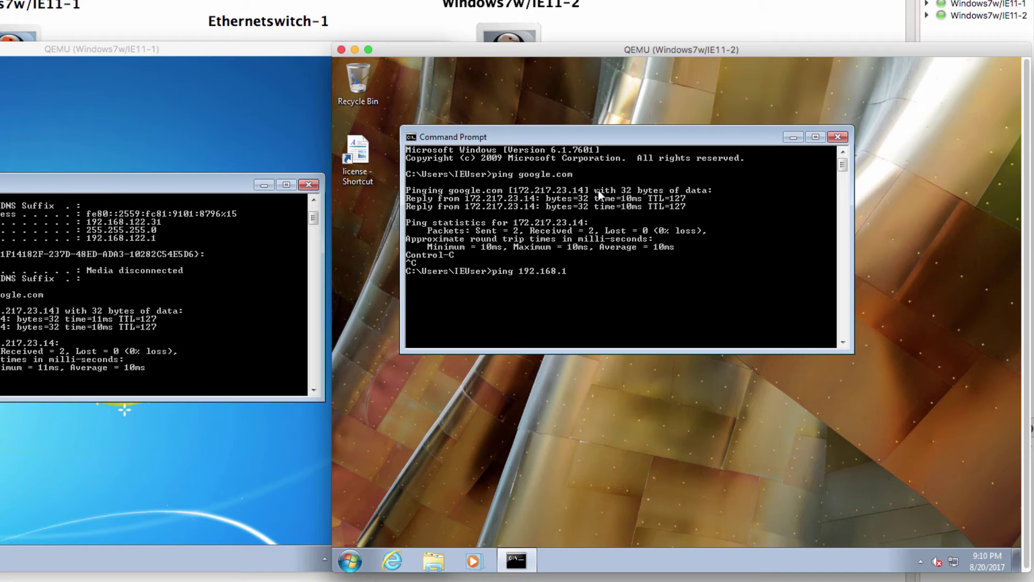
key("Return")
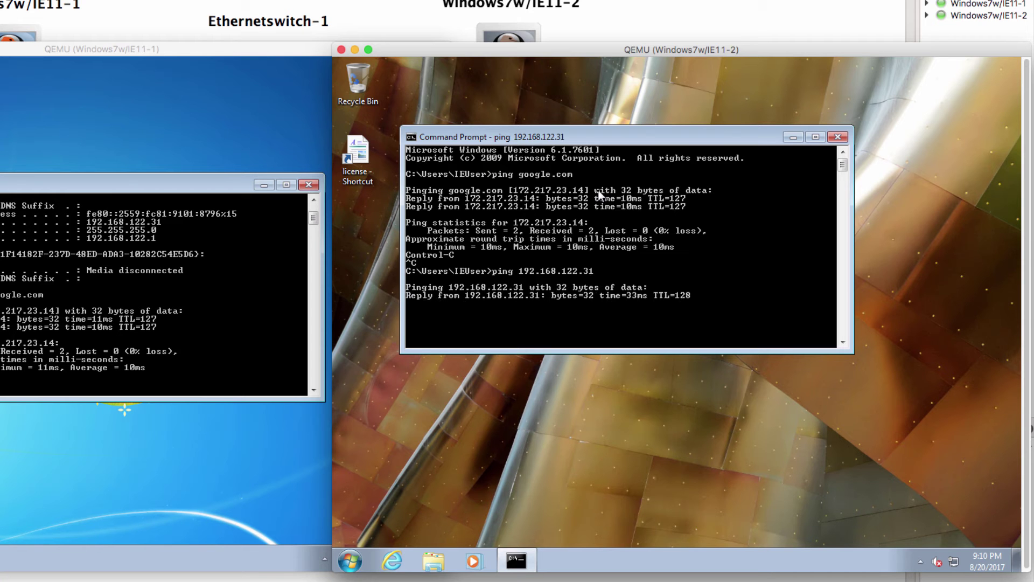
key("ctrl+c")
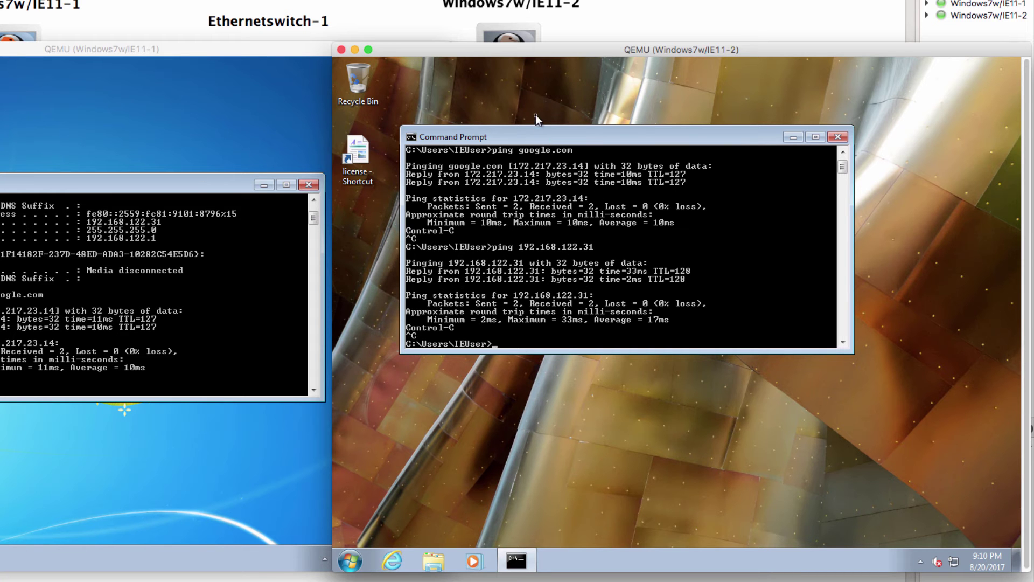
Step: Launch Internet Explorer on Windows7w/IE11-2
left_click(312, 135)
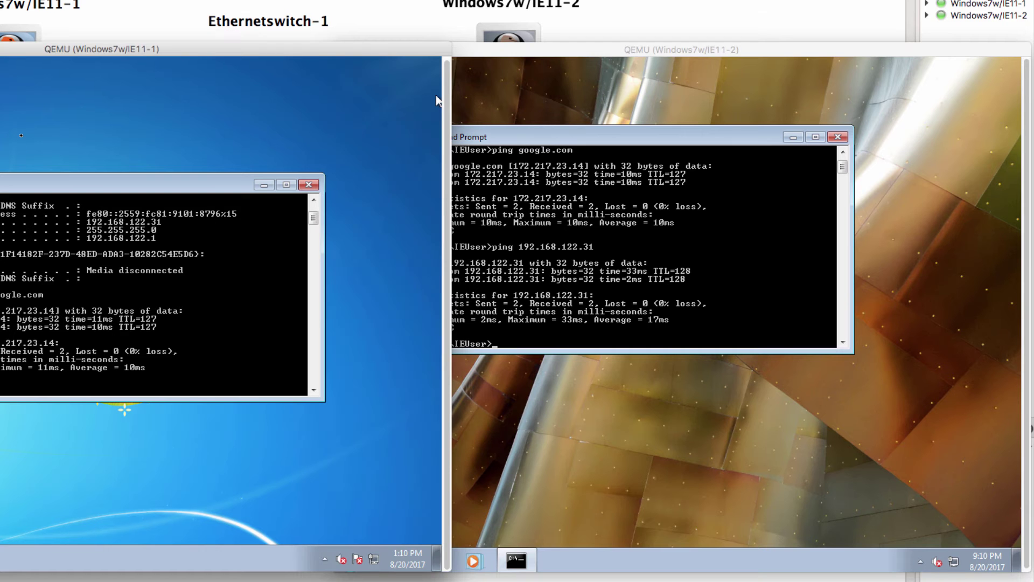
left_click(563, 95)
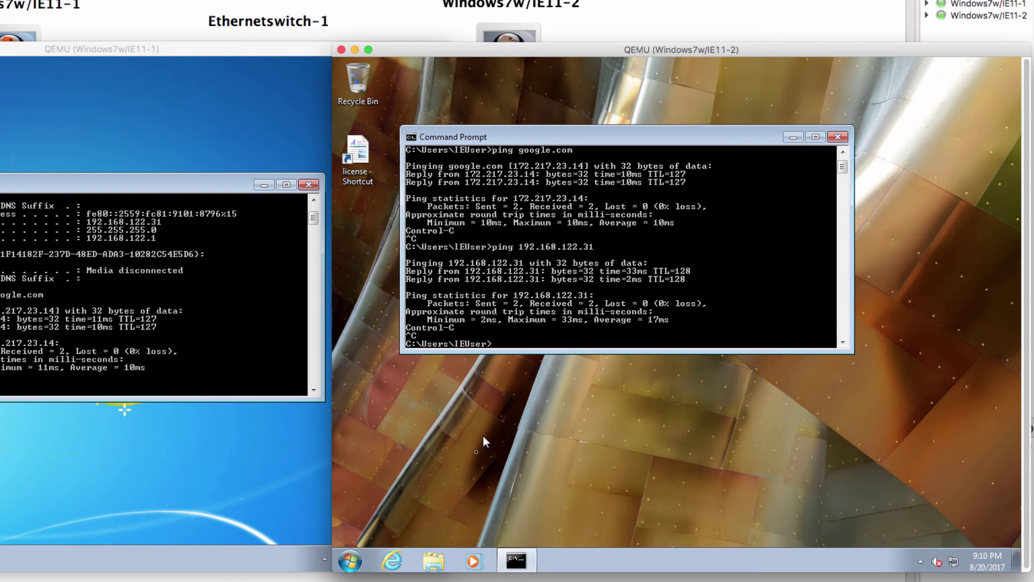
left_click(393, 562)
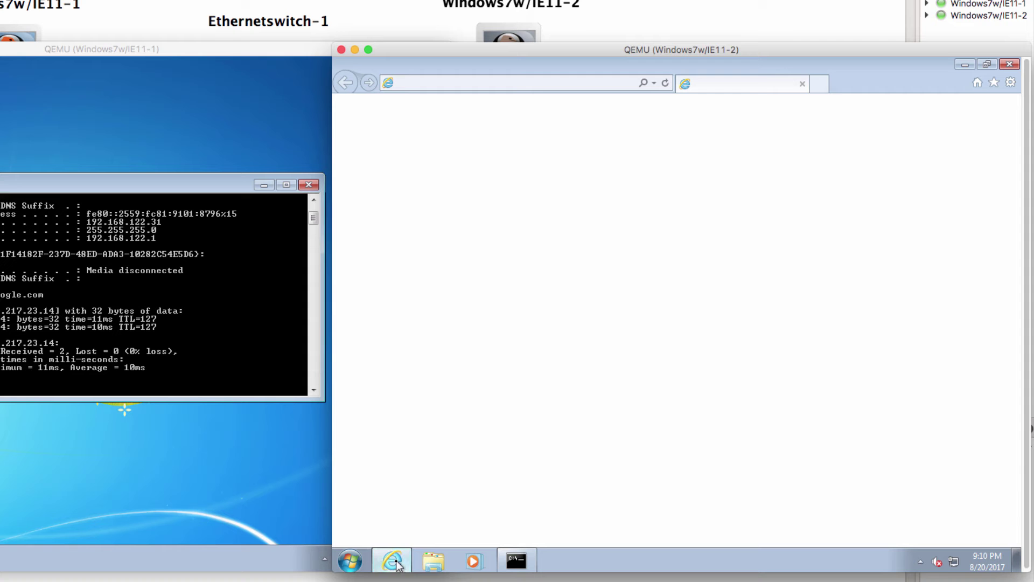
Step: Enter google.com in Internet Explorer's address bar on Windows7w/IE11-2
left_click(524, 83)
type("google.c")
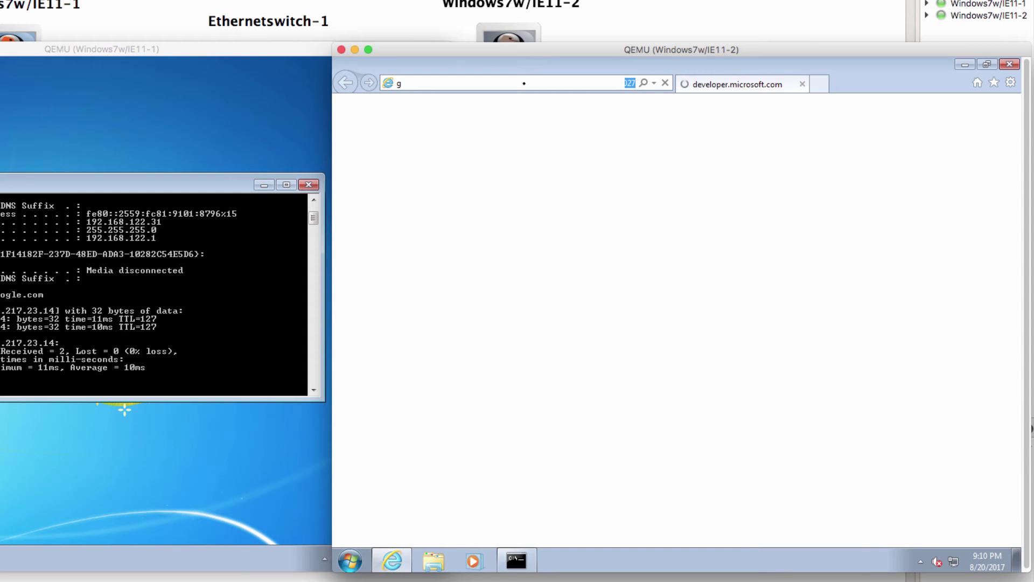
type("om")
key("Return")
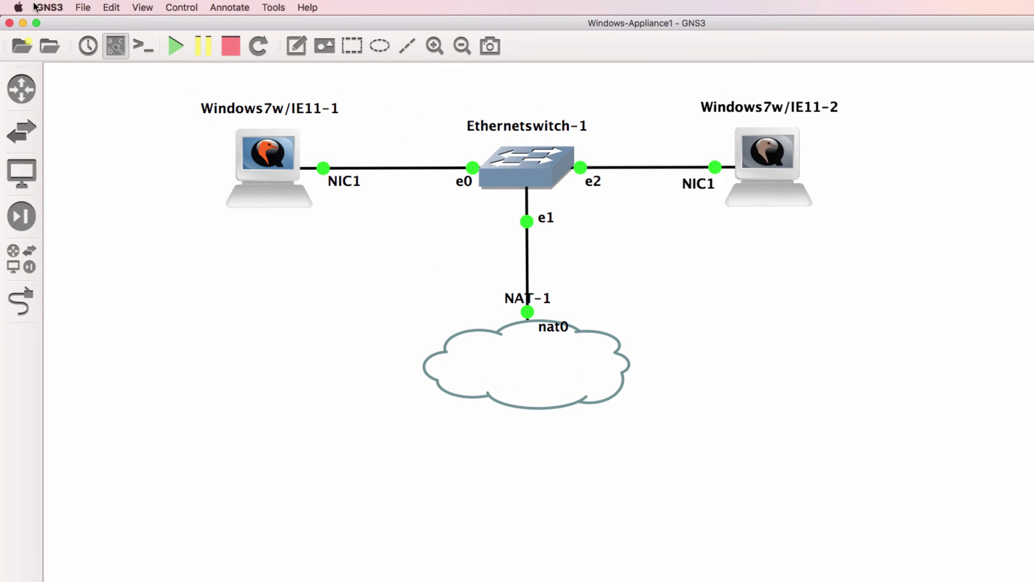
Step: Import the windows.gns3a appliance file and step past its description, server type and server check
left_click(34, 7)
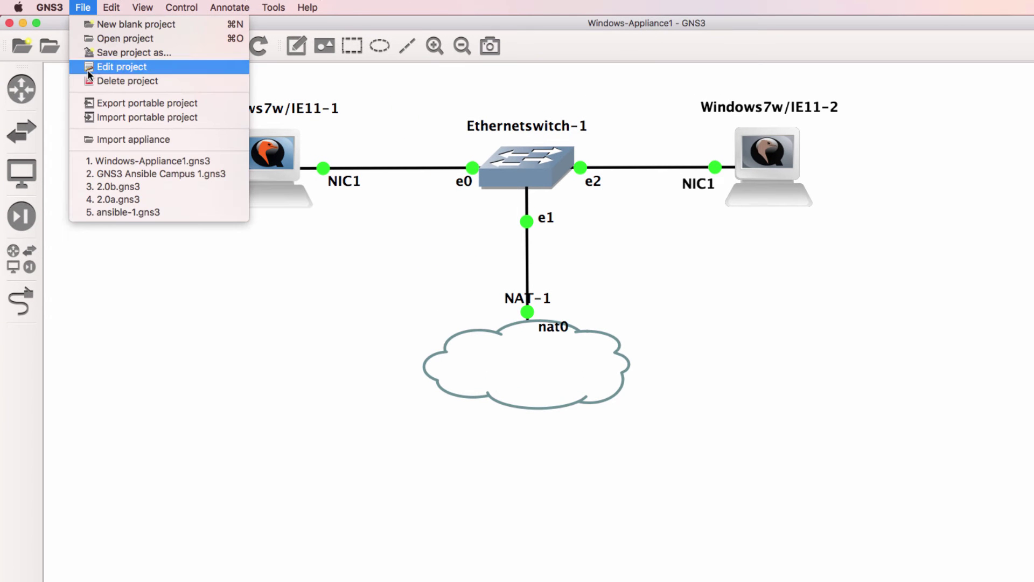
left_click(104, 139)
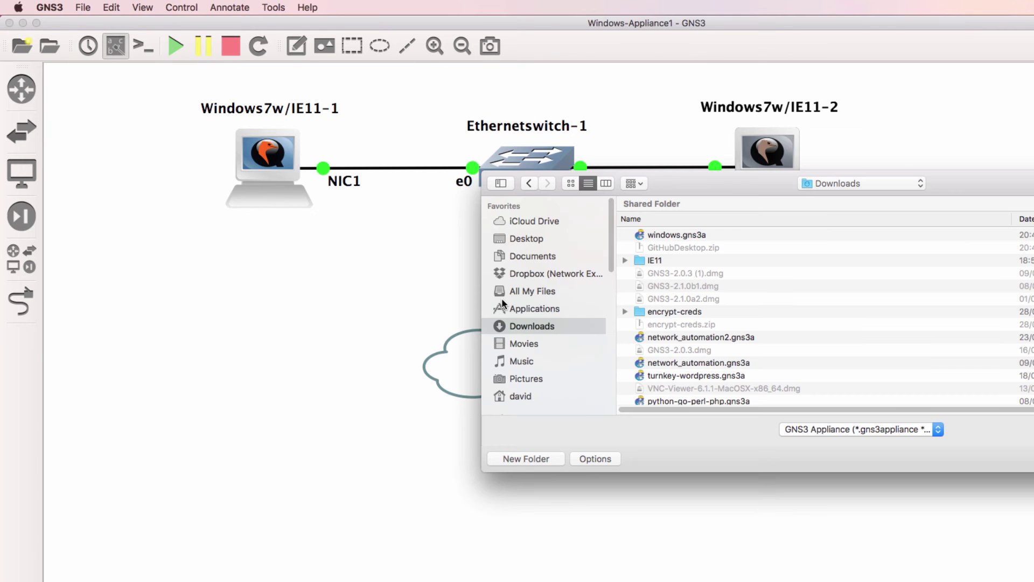
double_click(691, 239)
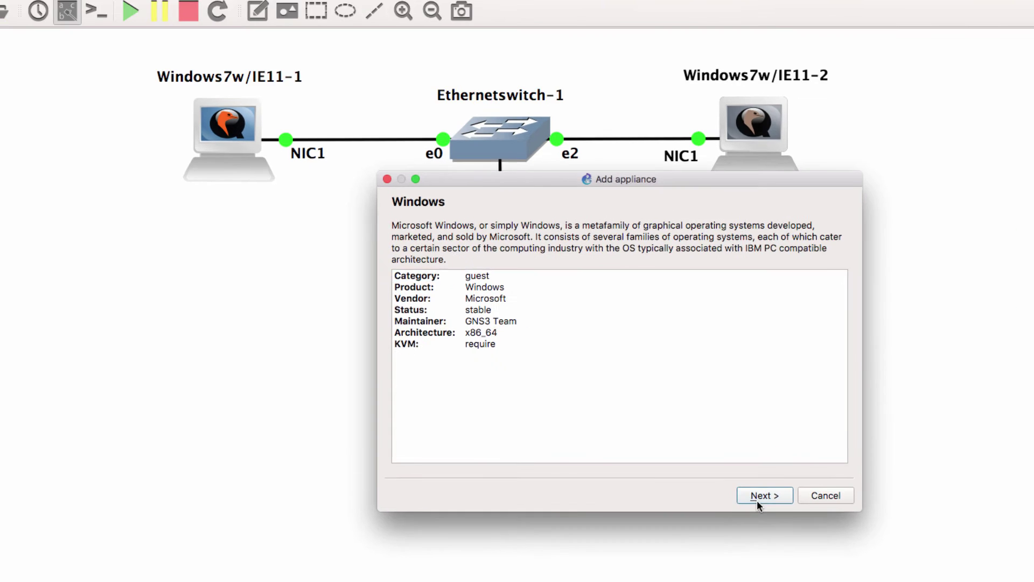
left_click(776, 508)
left_click(771, 513)
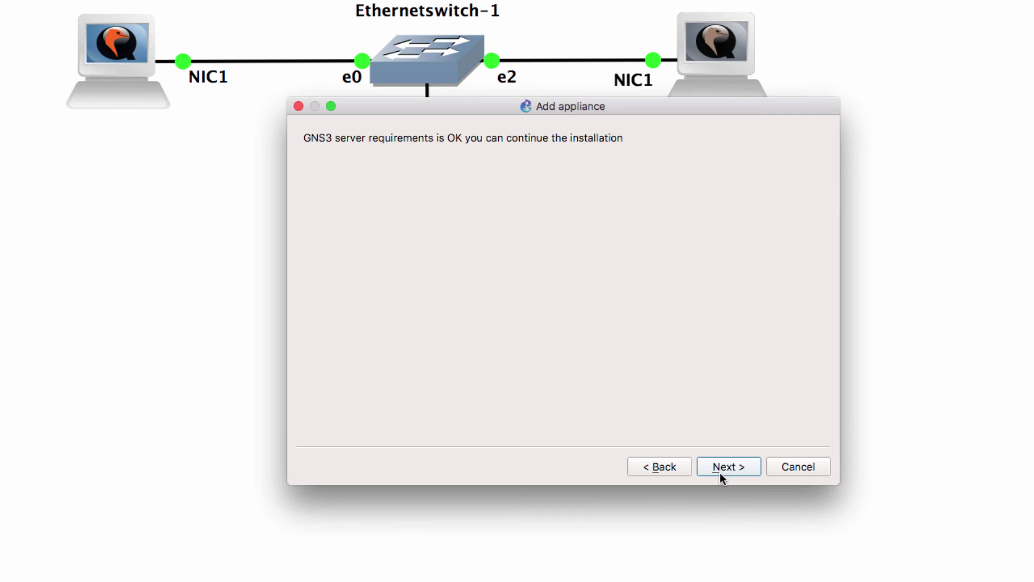
left_click(771, 513)
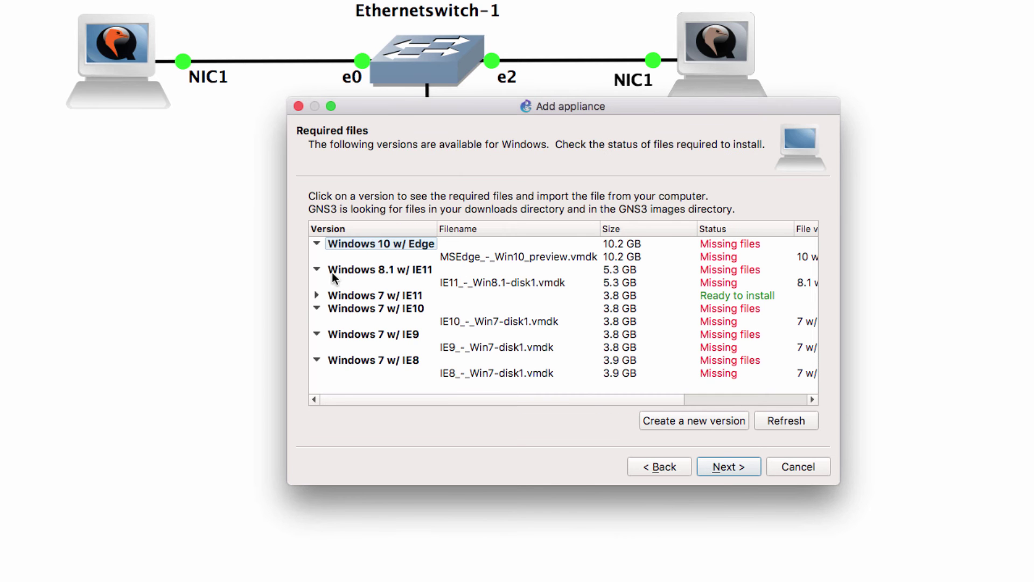
Step: Browse the Windows 7 w/ IE11 disk files, then cancel the Add appliance dialog
left_click(319, 295)
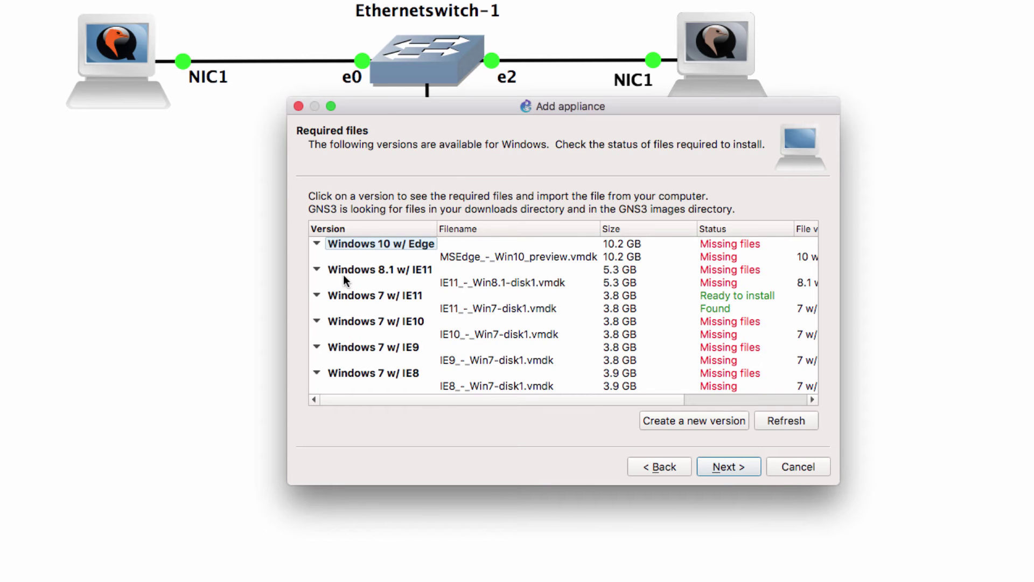
left_click(529, 275)
left_click(530, 256)
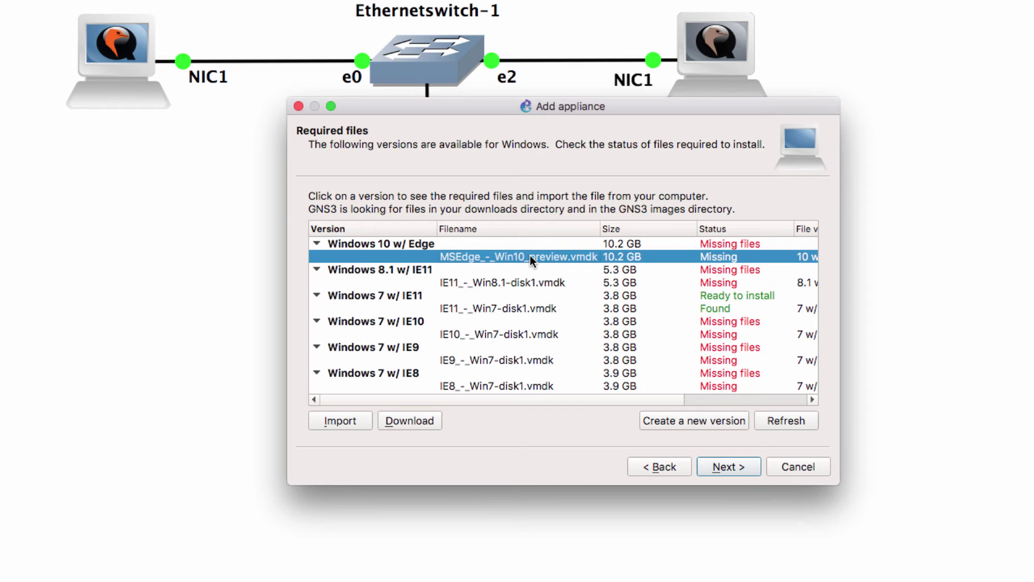
left_click_drag(501, 111, 650, 203)
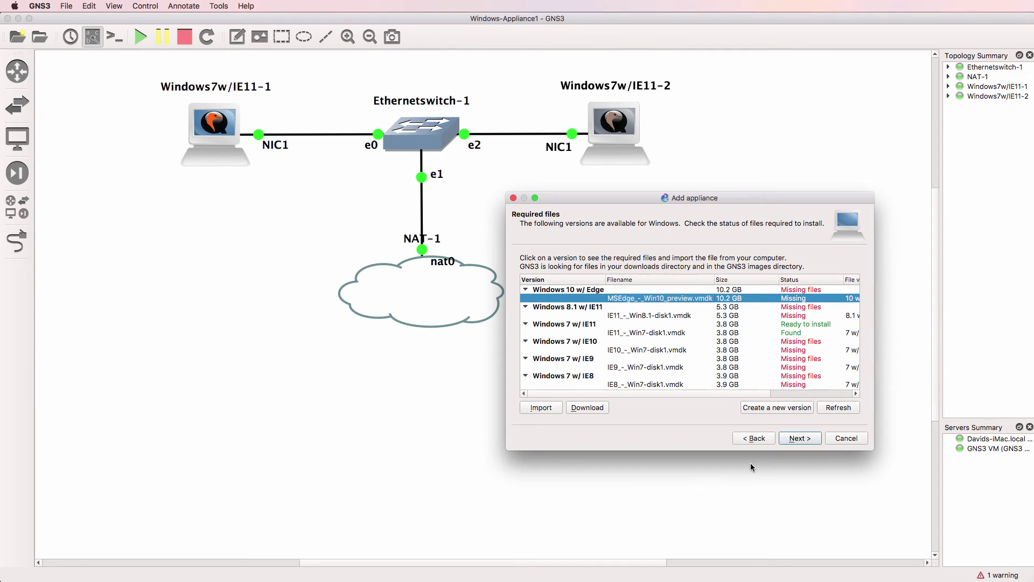
left_click(845, 436)
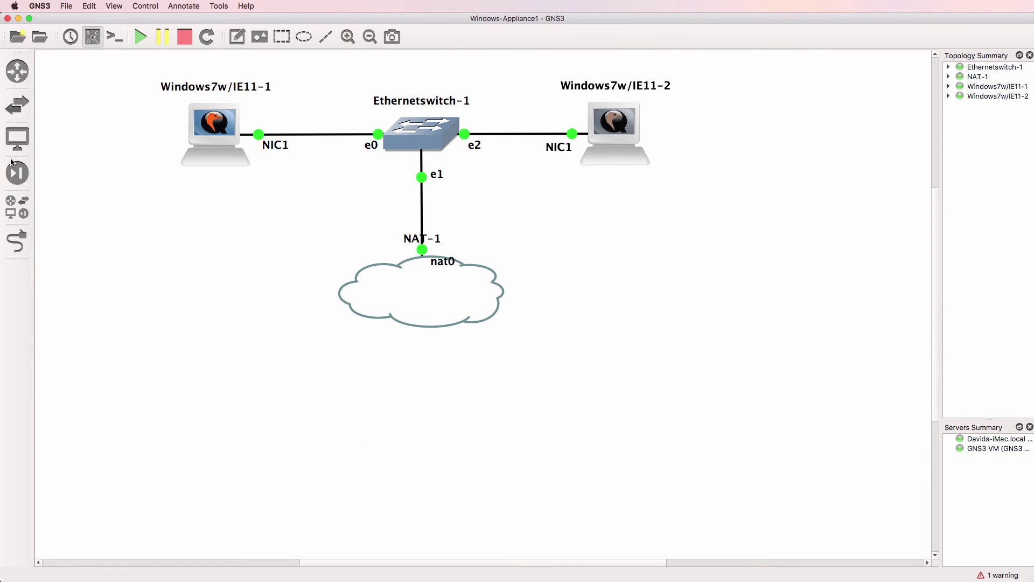
Step: Add a Cisco IOSvL2 switch and link Ethernetswitch-1 port e3 to its Gi0/0
left_click(17, 105)
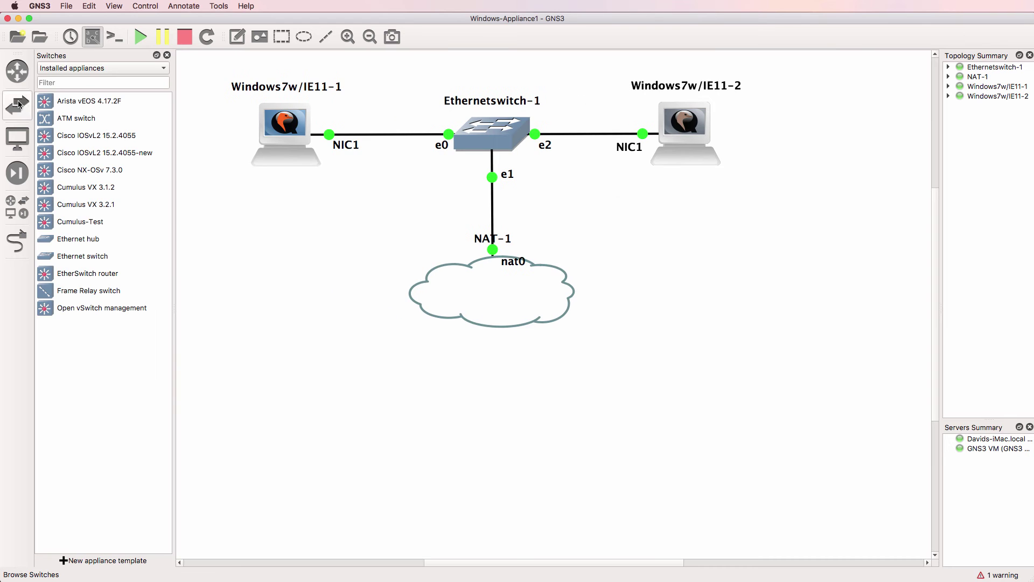
left_click(85, 156)
left_click_drag(81, 141, 686, 236)
left_click(17, 241)
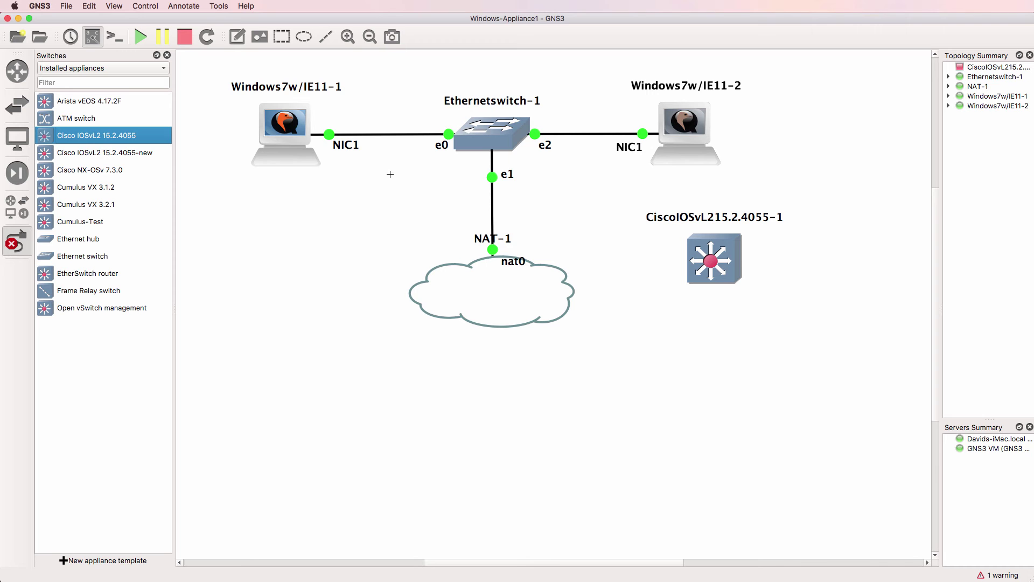
left_click(505, 148)
left_click(530, 193)
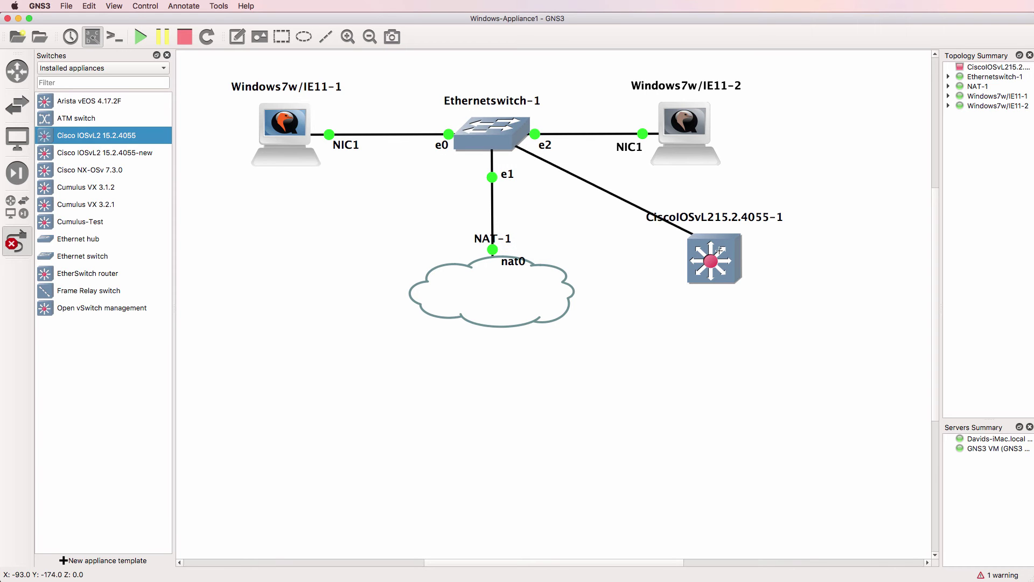
left_click(721, 252)
left_click(742, 258)
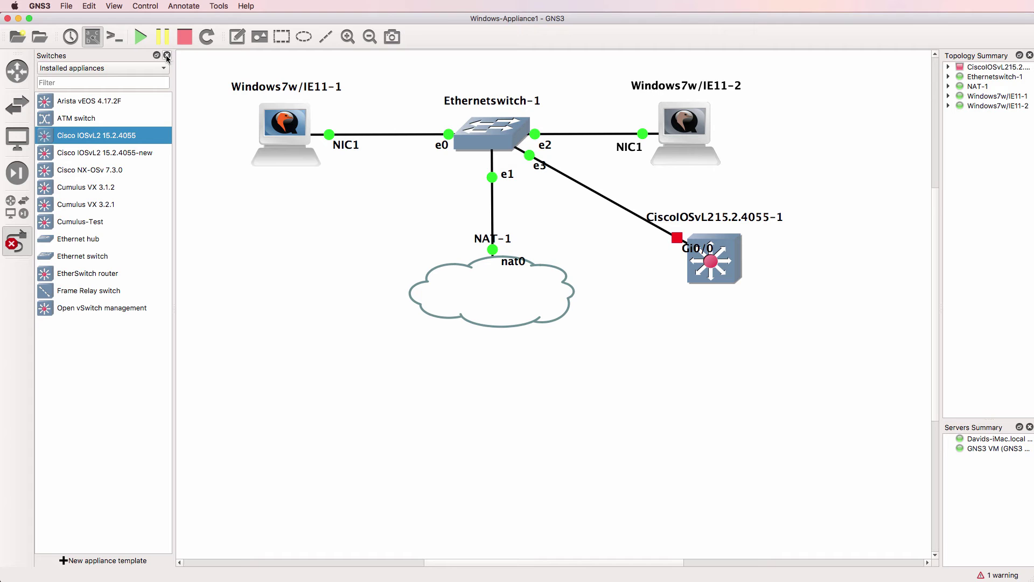
Step: Add a Cisco IOSv 15.6(2)T-fast router and link its Gi0/0 to Ethernetswitch-1 port e4
left_click(18, 70)
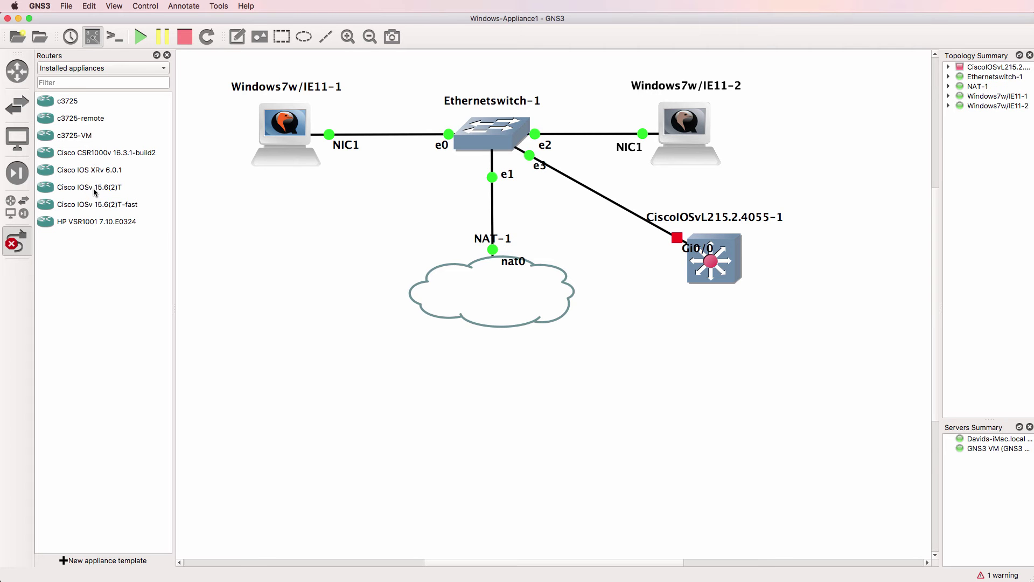
left_click_drag(95, 200, 313, 275)
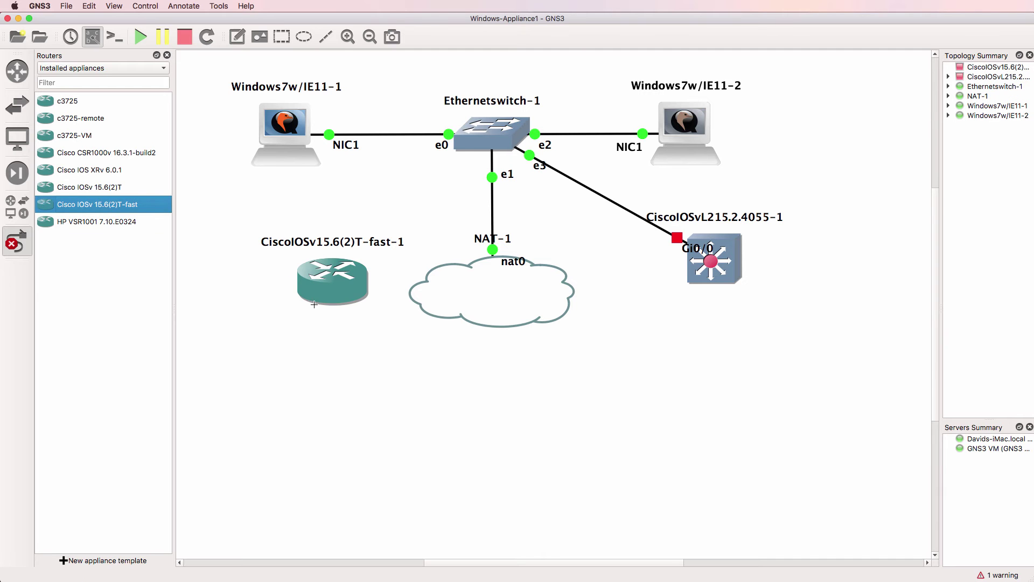
left_click(307, 303)
left_click(351, 310)
left_click(473, 138)
left_click(498, 210)
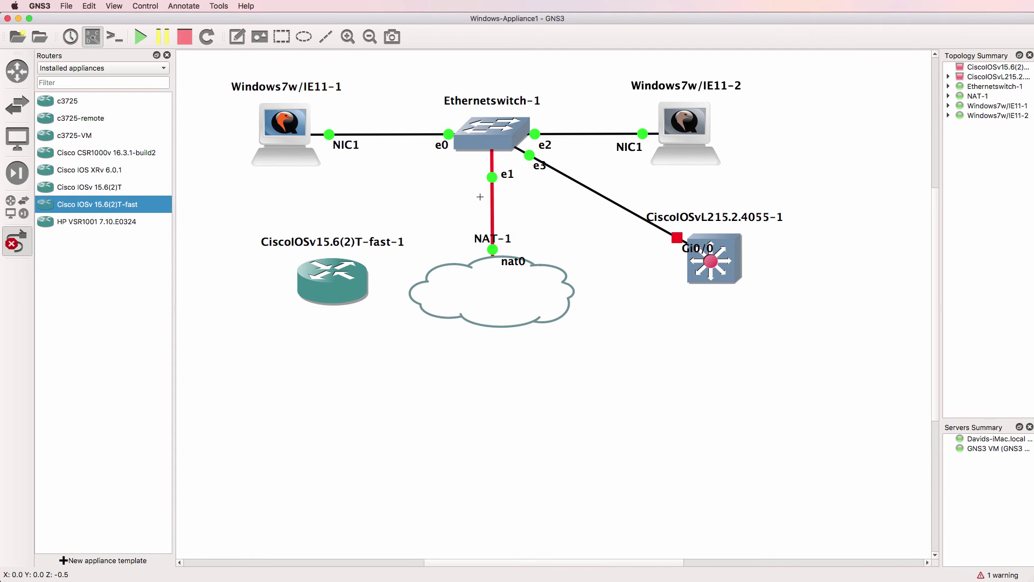
left_click(24, 241)
Step: Hide the router list and start all devices in the topology
left_click(167, 55)
left_click(140, 37)
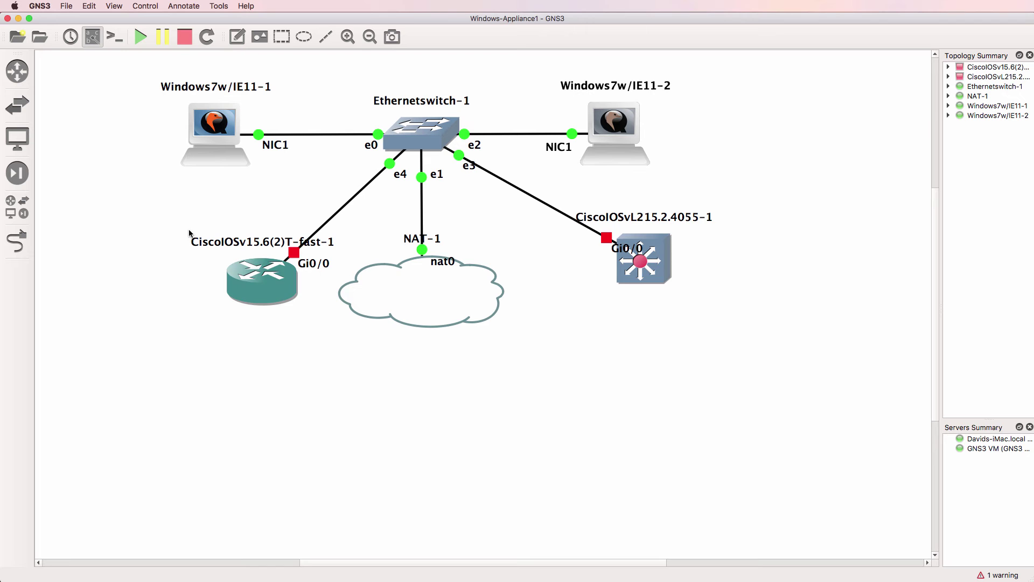
right_click(247, 280)
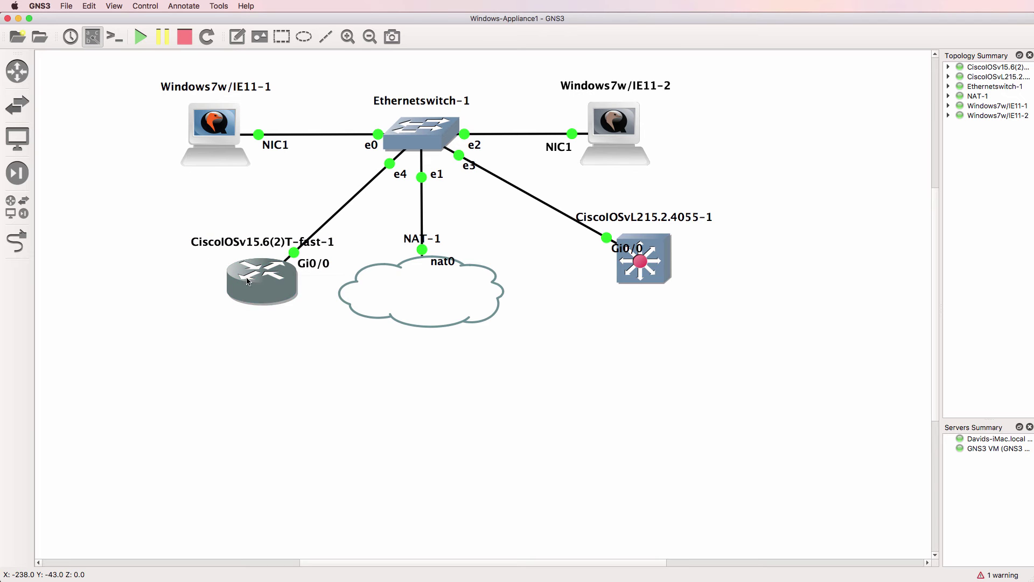
Step: Open telnet consoles for the IOSvL2 switch and the IOSv router, showing the router's IOS boot
left_click(326, 357)
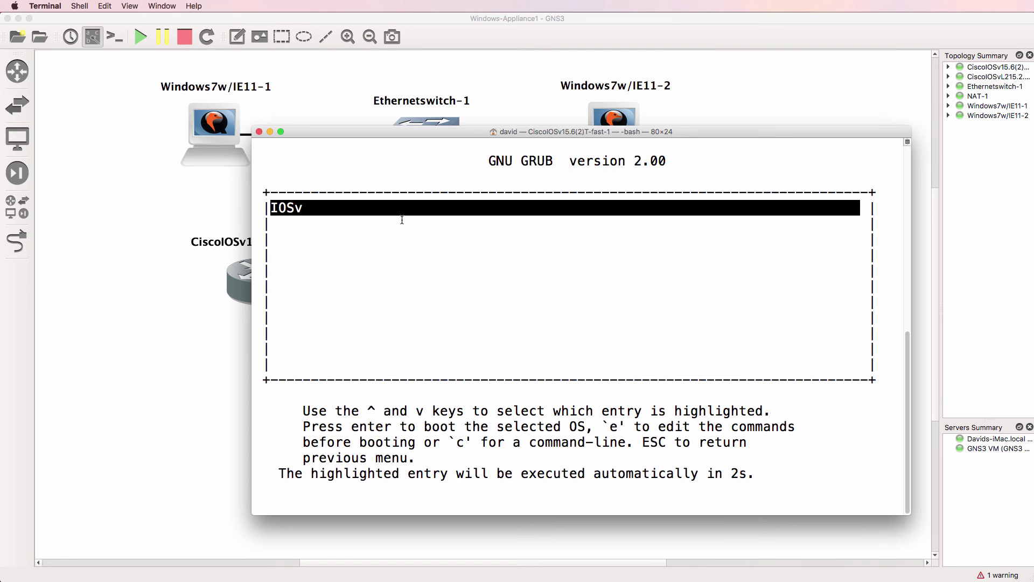
key("super+h")
left_click(557, 304)
right_click(652, 251)
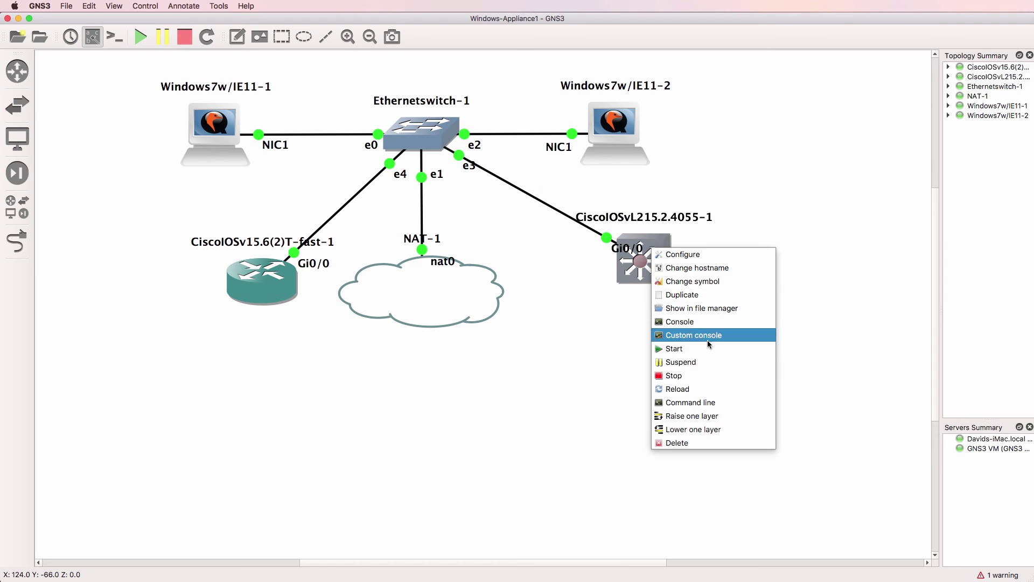
left_click(679, 321)
key("super+h")
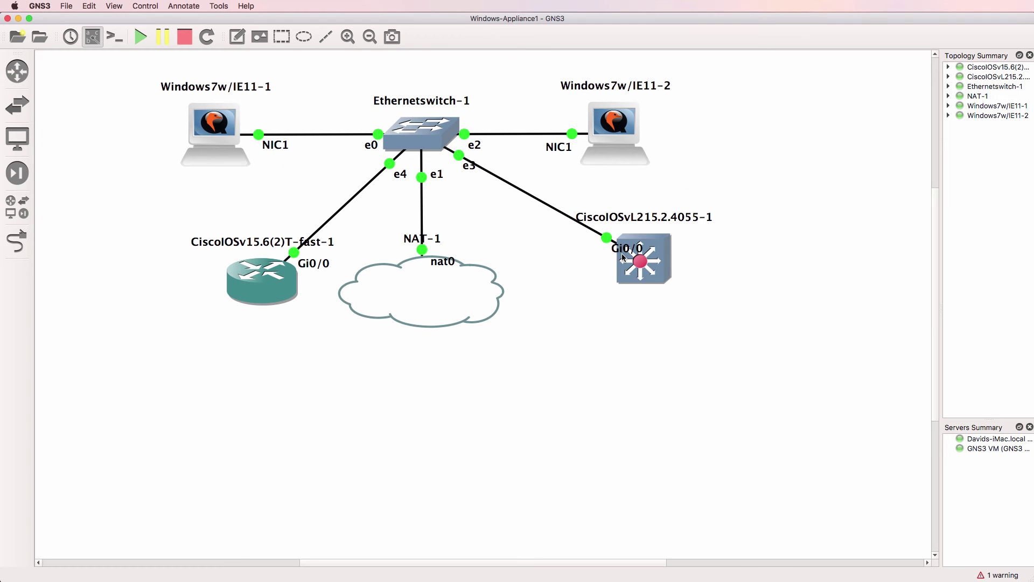
double_click(246, 280)
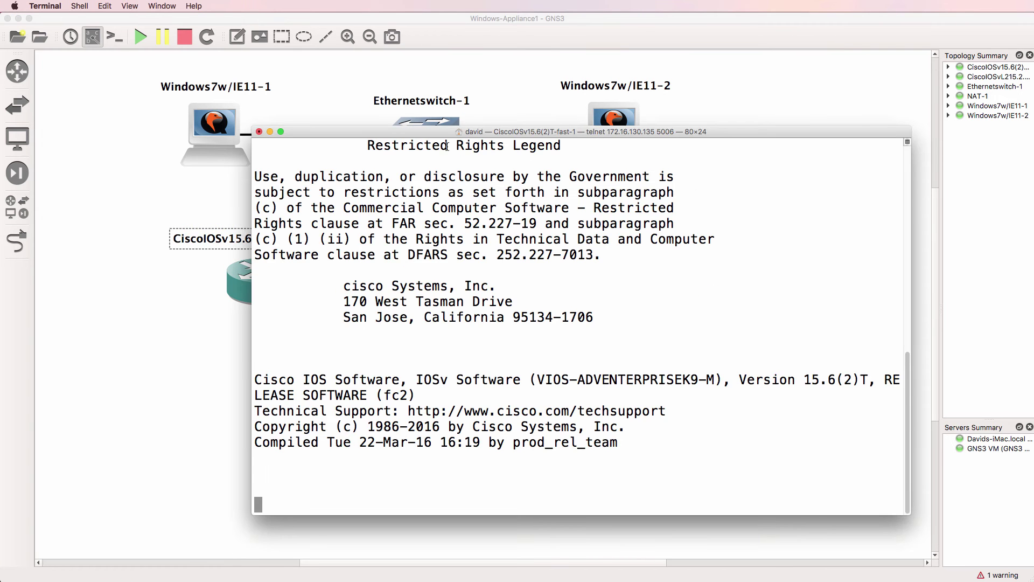
left_click_drag(446, 137, 553, 151)
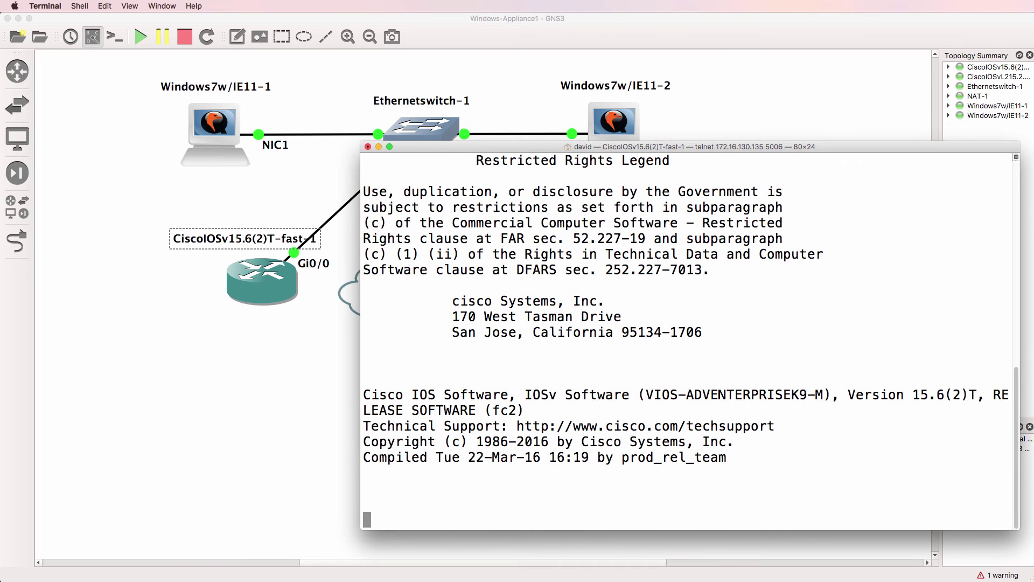
Step: On the Windows 7 VM, search the web for 'download pu' and open the PuTTY latest release page
key("super+Tab")
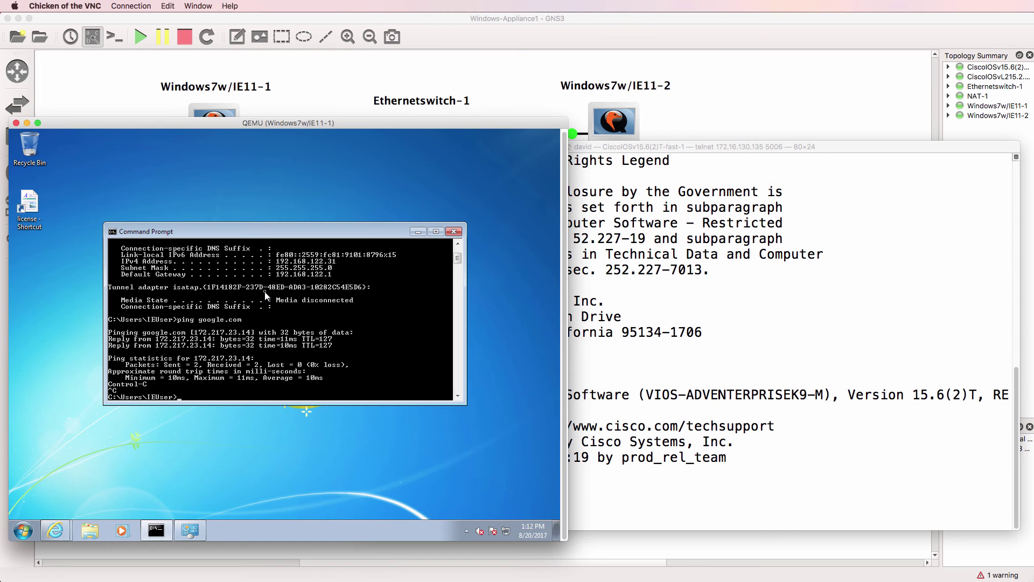
left_click_drag(741, 141, 755, 140)
left_click(83, 447)
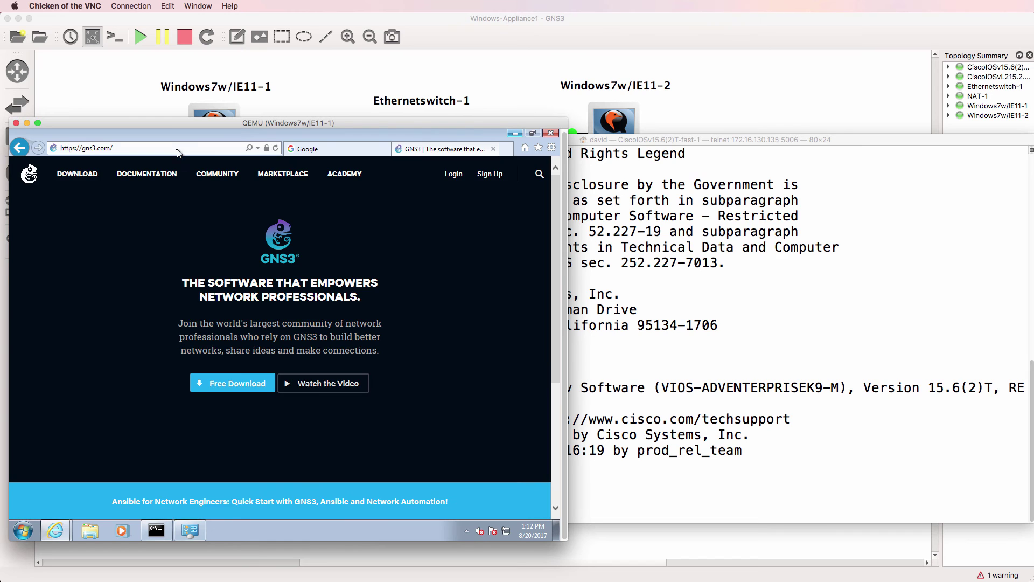
left_click(183, 146)
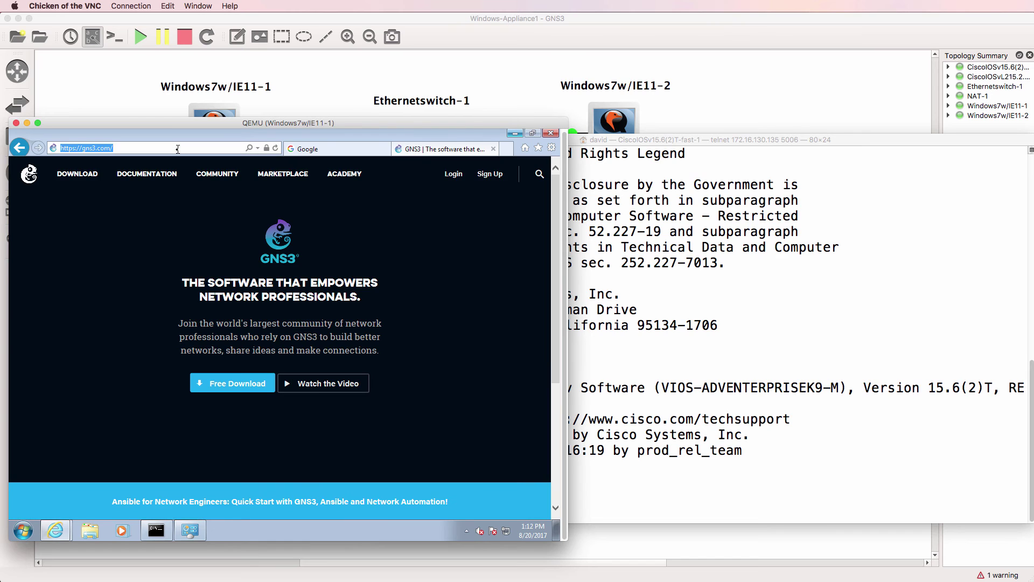
type("download putty")
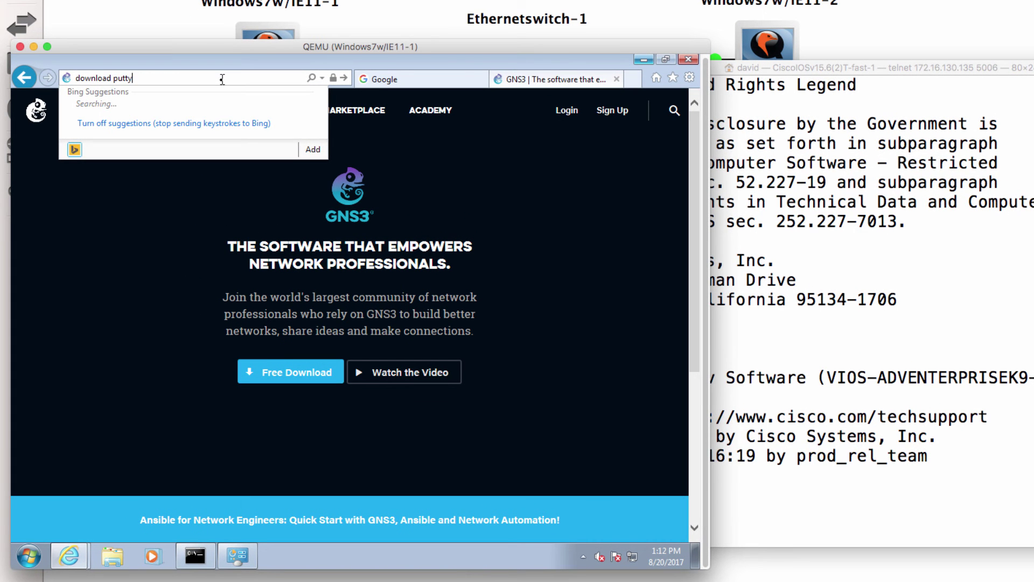
key("Return")
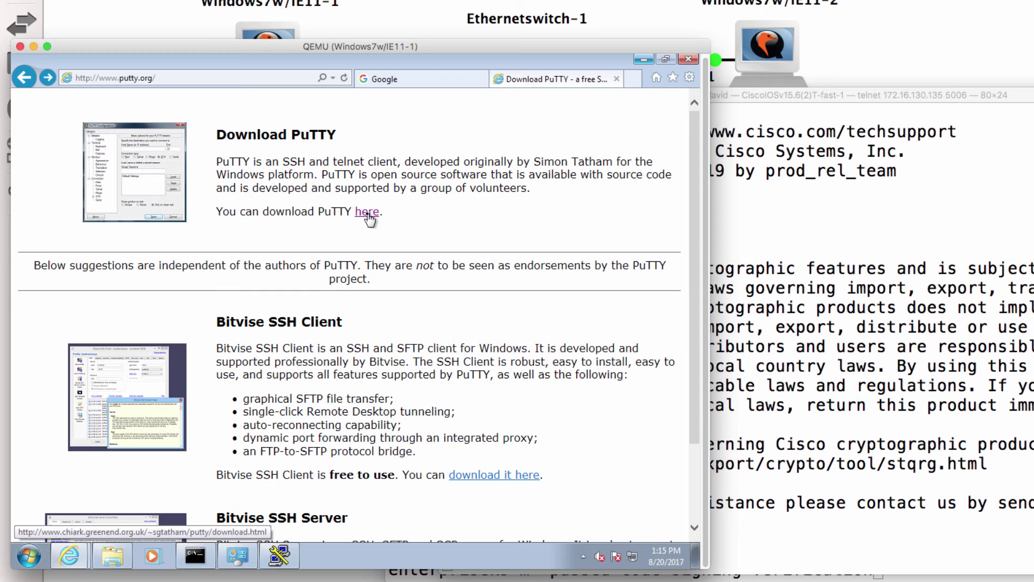
left_click(366, 212)
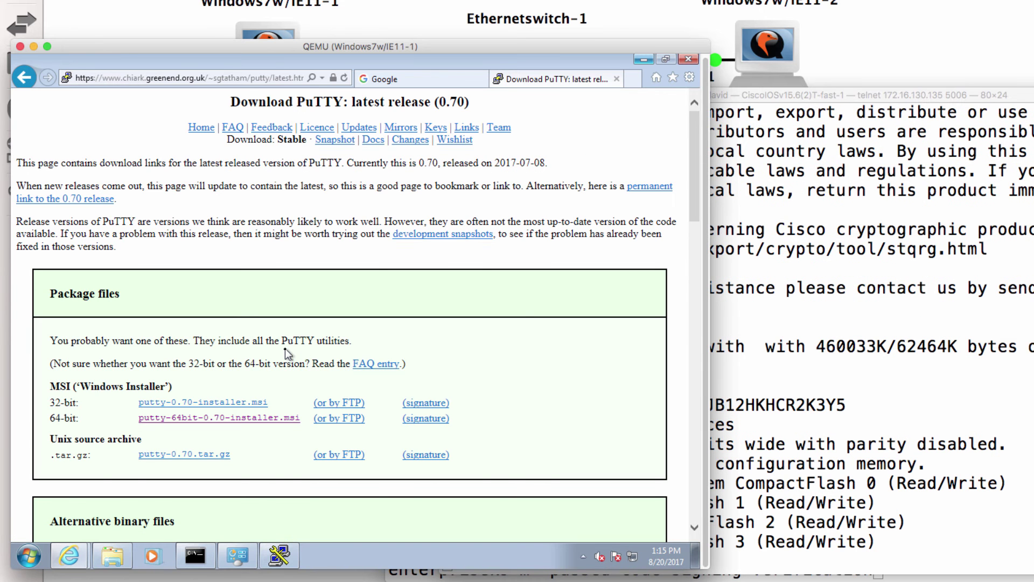
Step: Download and save the 32-bit putty.exe, then open its Downloads folder
scroll(286, 348, "down", 5)
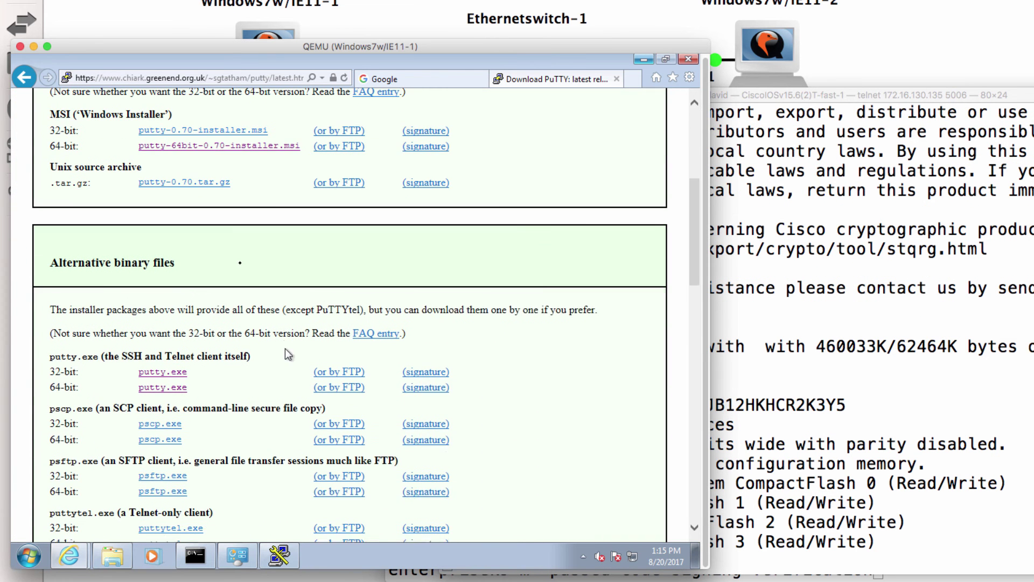
scroll(240, 263, "down", 1)
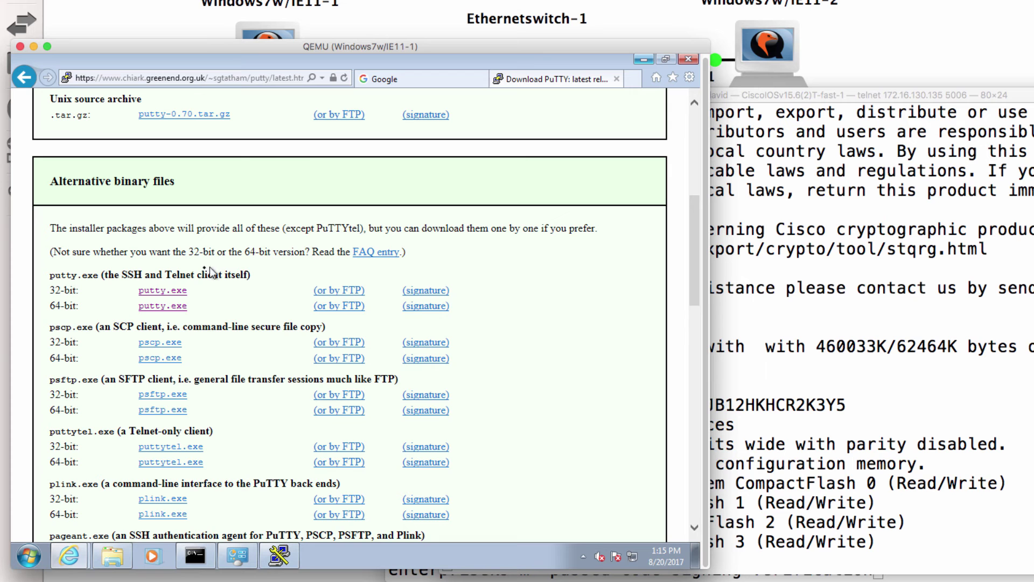
left_click(162, 291)
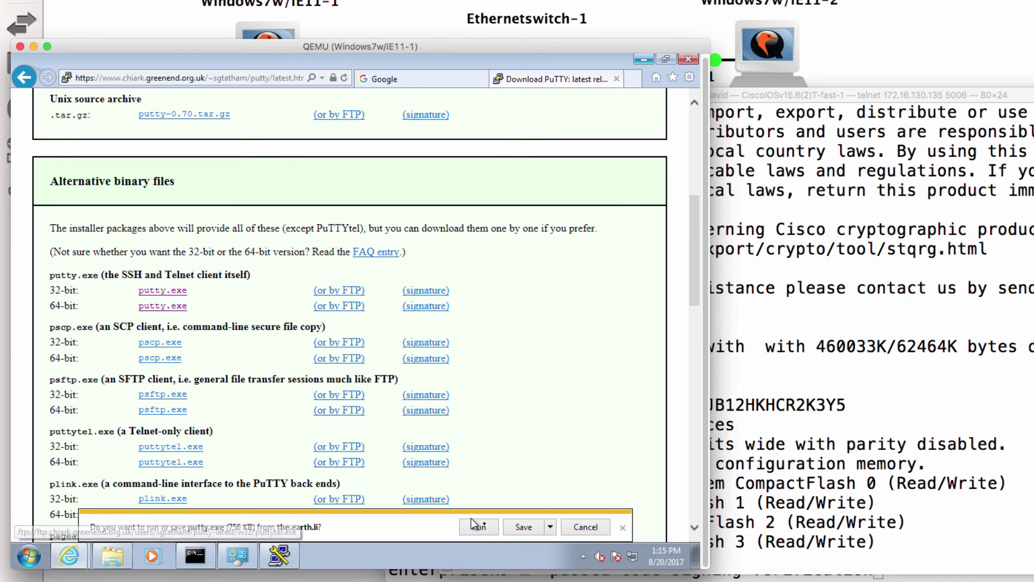
left_click(522, 528)
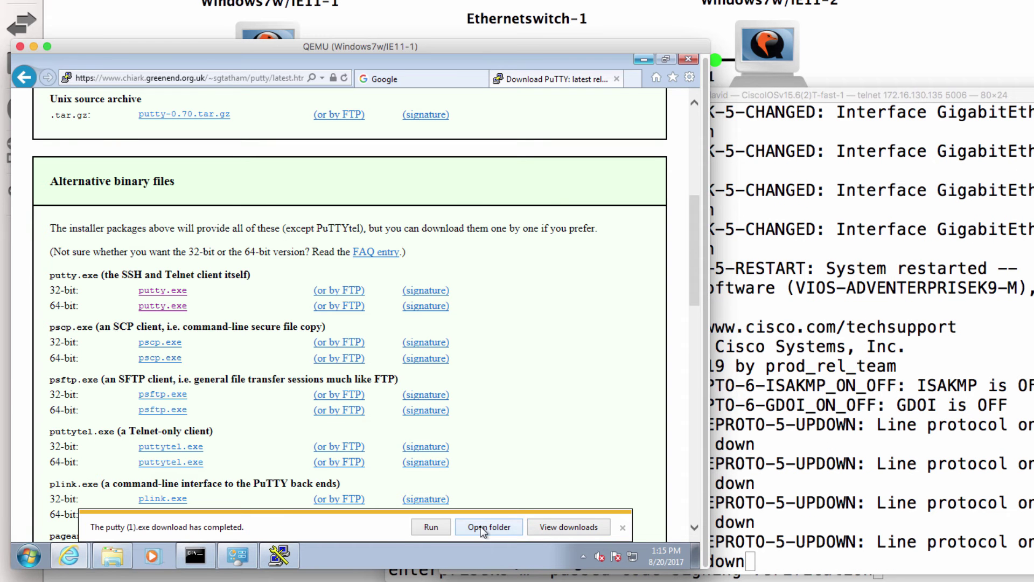
left_click(485, 527)
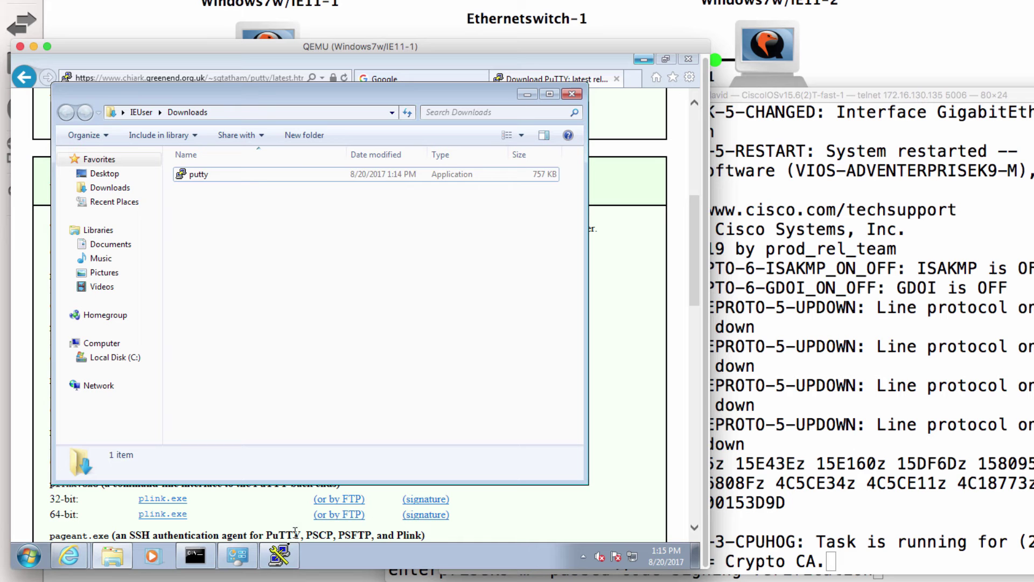
Step: Run the downloaded putty.exe past the security warning, then bring the router console forward
left_click(239, 176)
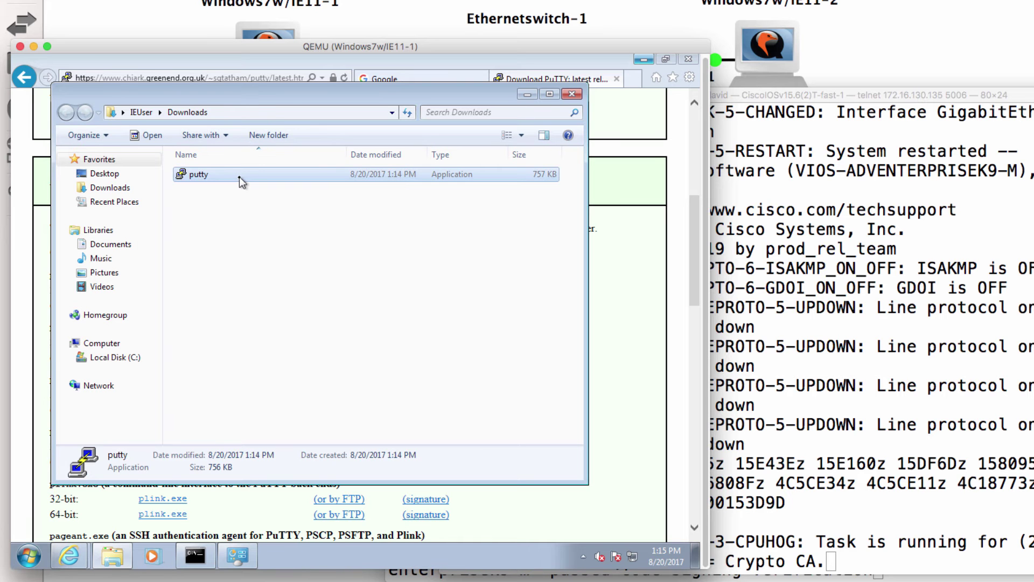
double_click(239, 177)
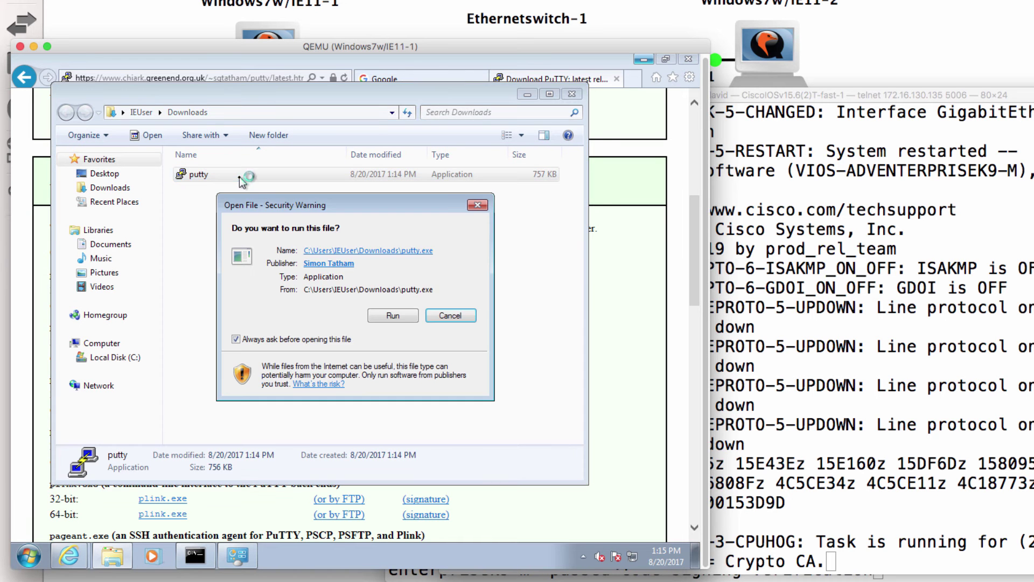
left_click(399, 315)
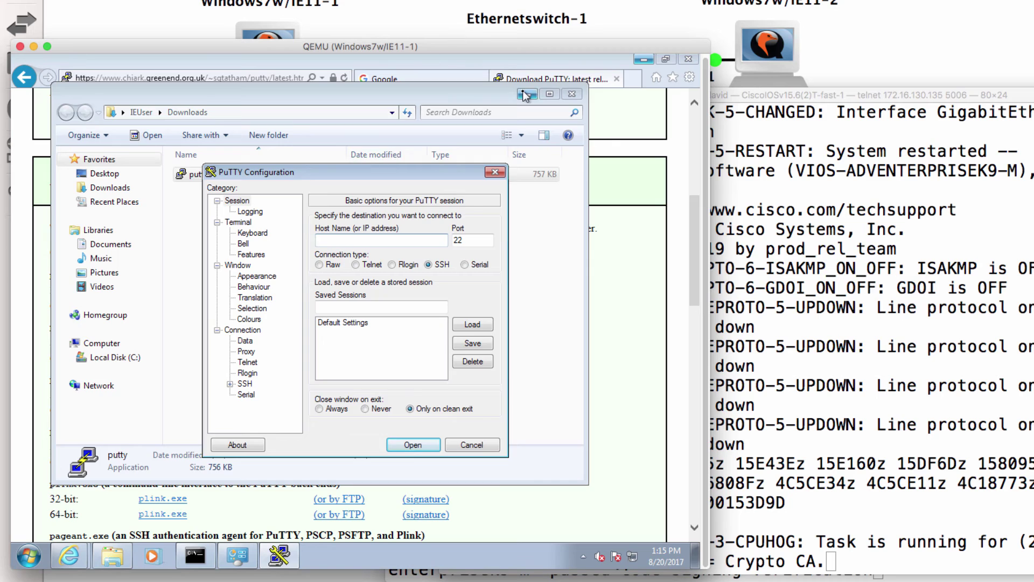
left_click(644, 58)
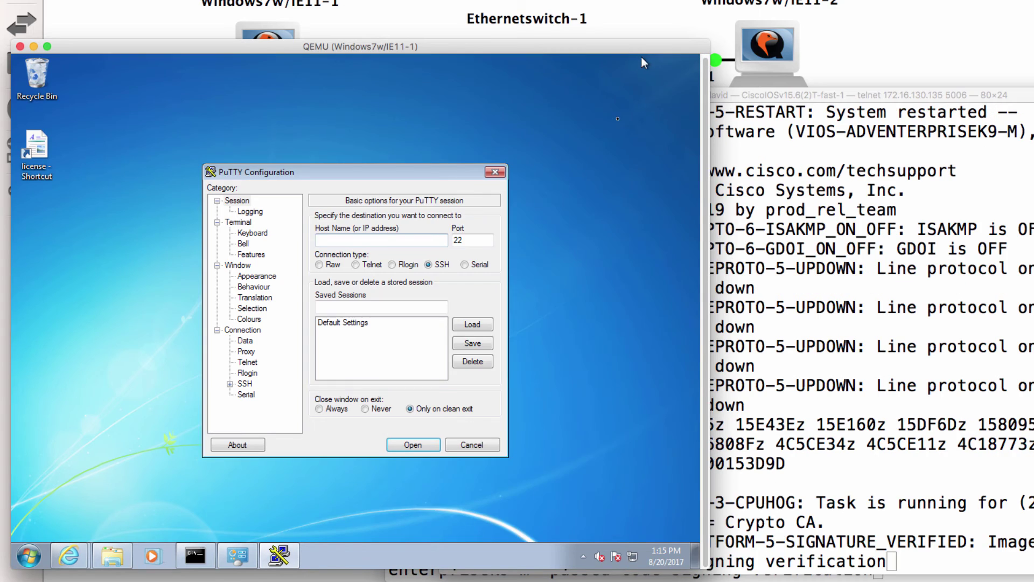
left_click(826, 297)
Step: Enter global configuration on the router and set its hostname to R1
key("Return")
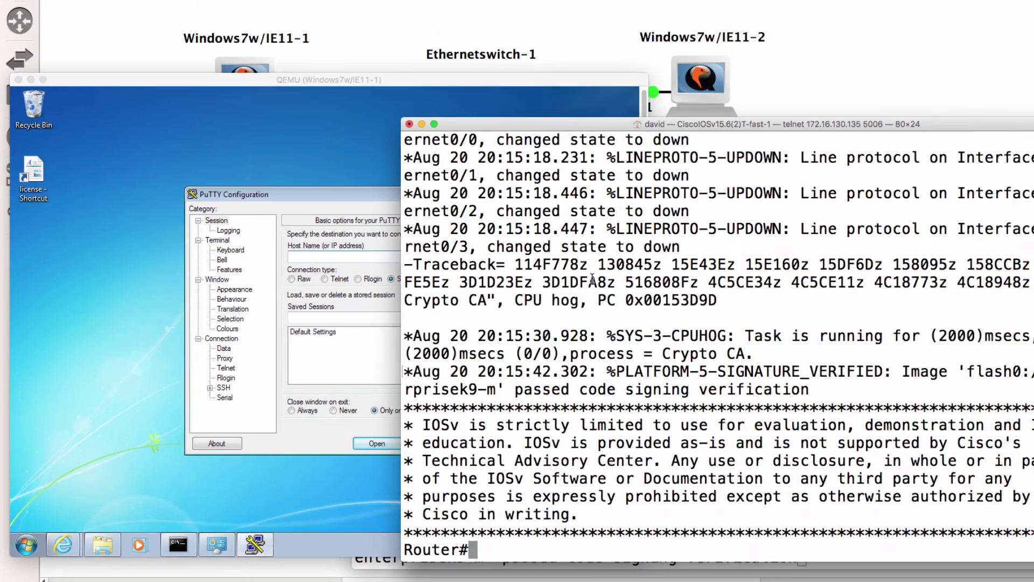
key("Return")
type("conf t")
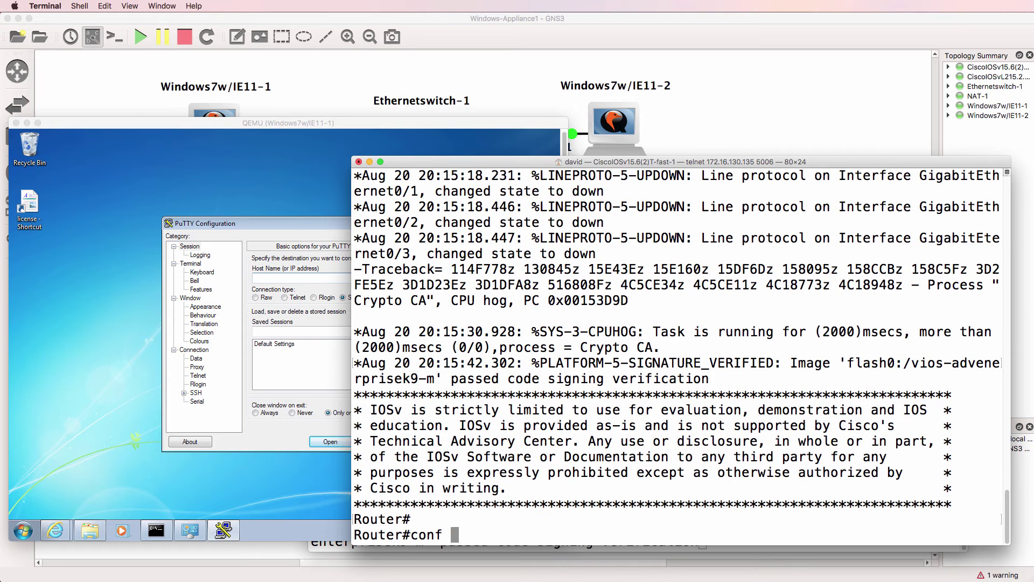
key("Return")
type("host R1")
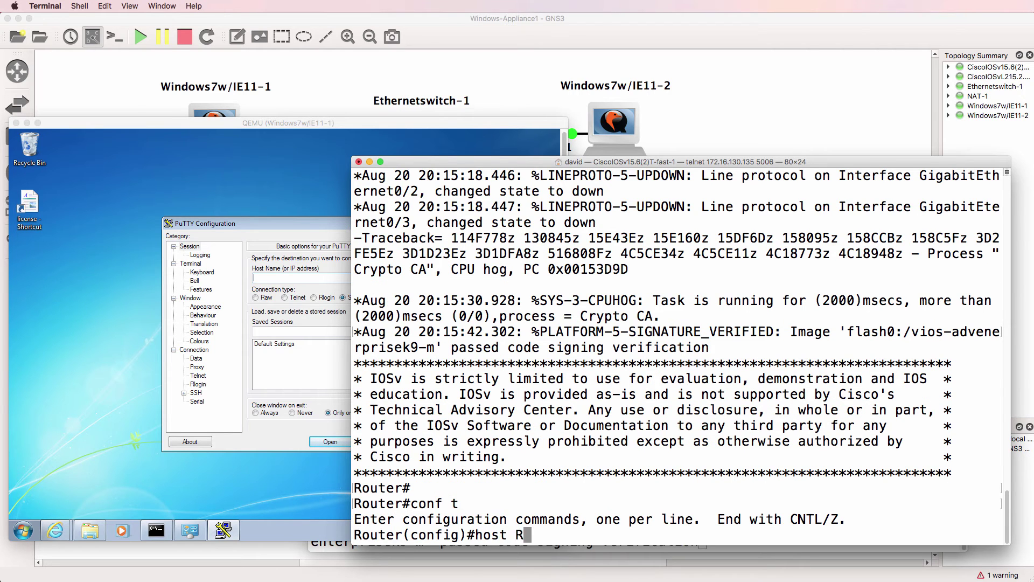
key("Return")
Step: Give GigabitEthernet0/0 address 192.168.122.72 255.255.255.0 and bring it up with no shut
type("int g0/0")
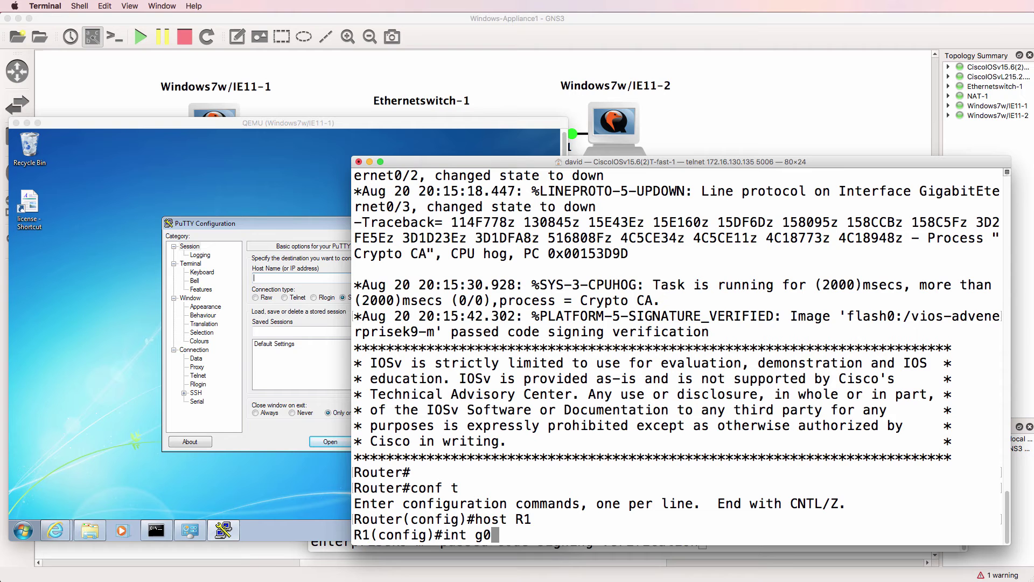
key("Return")
type("ip add")
key("Tab")
type("1")
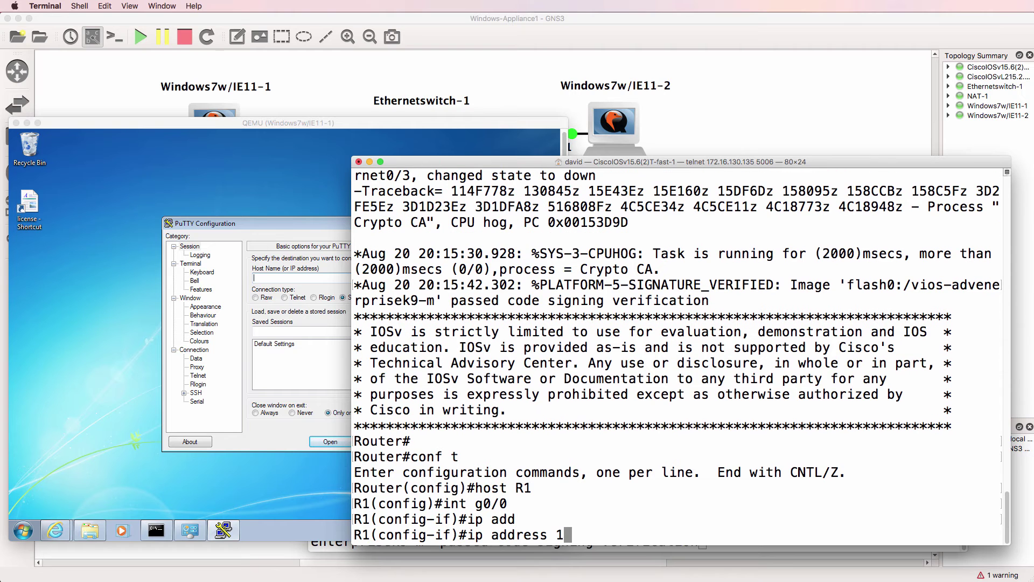
type("92.168.122")
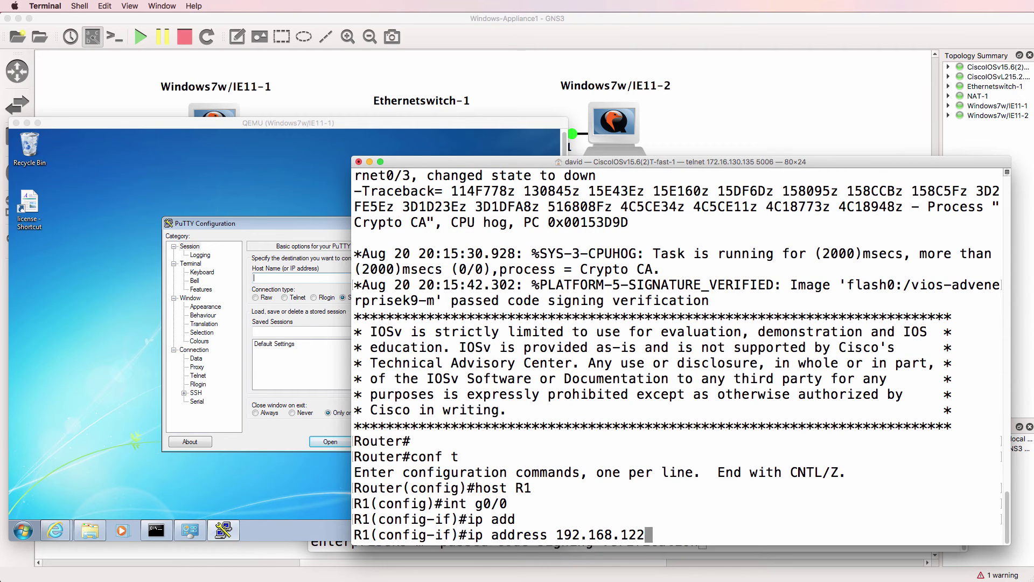
type(".72 255.255.255.0")
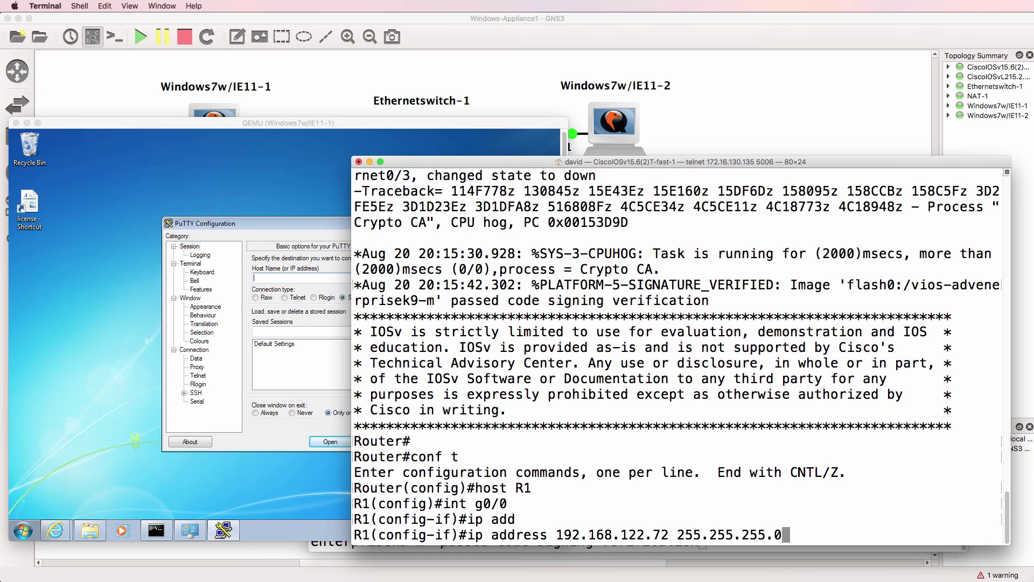
key("Return")
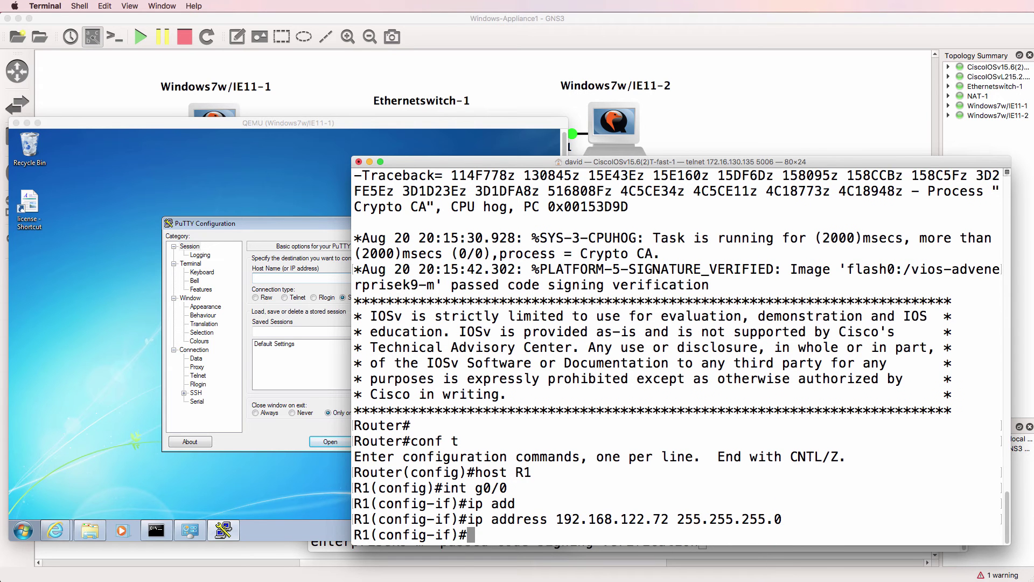
type("no shut")
key("Return")
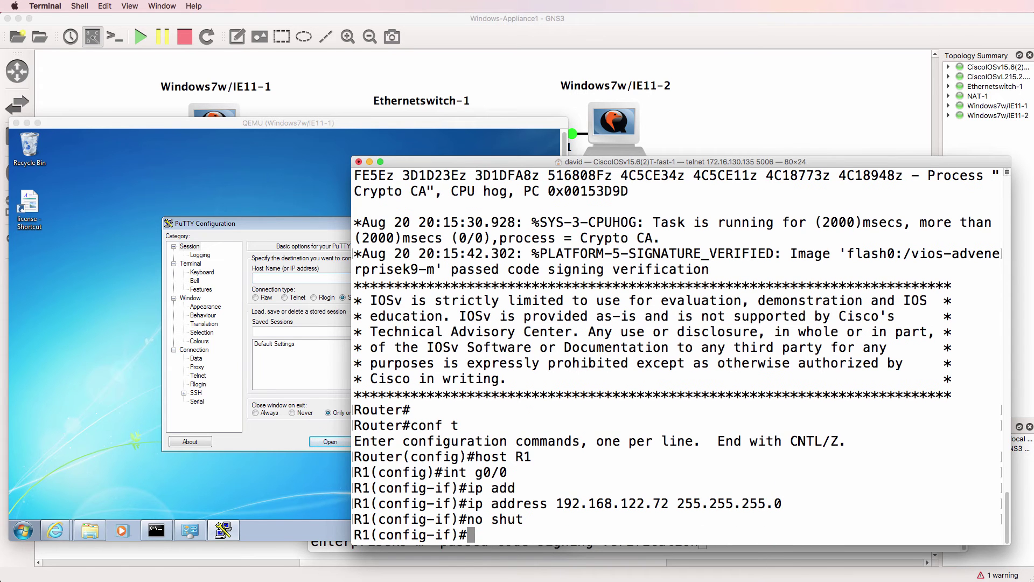
Step: Require login on VTY lines 0 4 and set their line password
type("line vty 0 4")
key("Return")
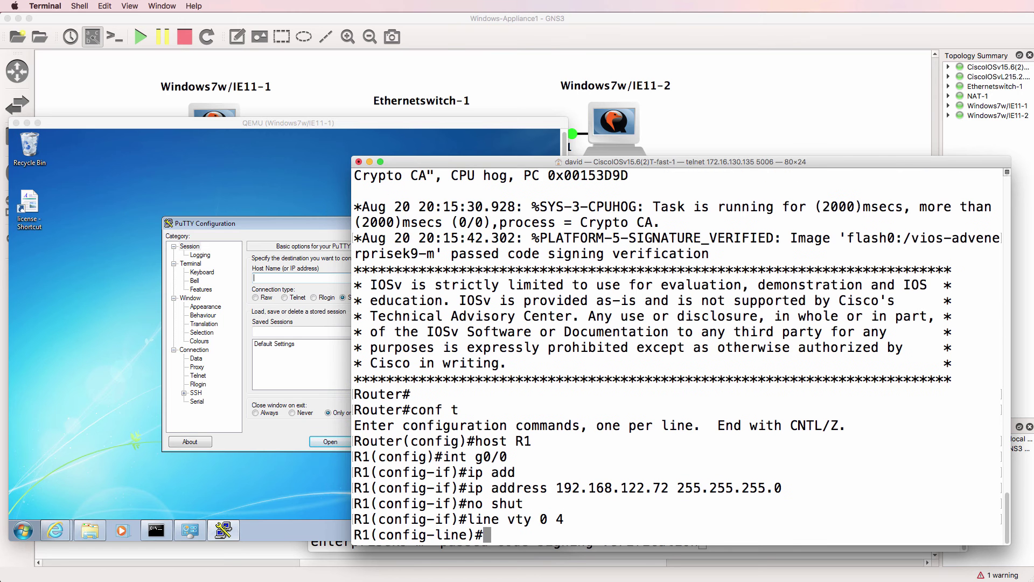
type("login")
key("Return")
type("pas")
key("Tab")
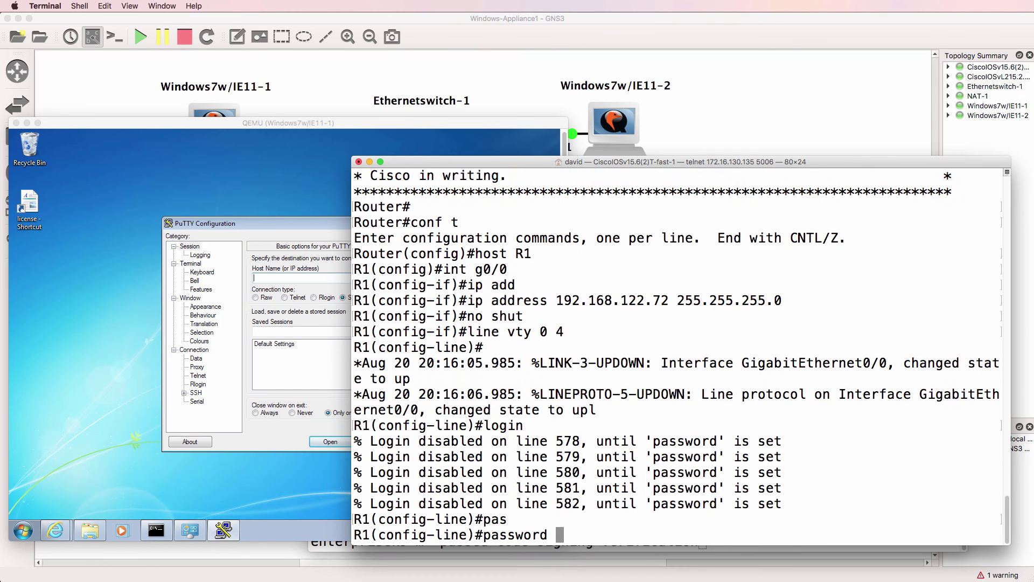
type("cisco")
key("Return")
type("exit")
key("Return")
Step: Set the router's enable password and leave configuration mode
type("enab")
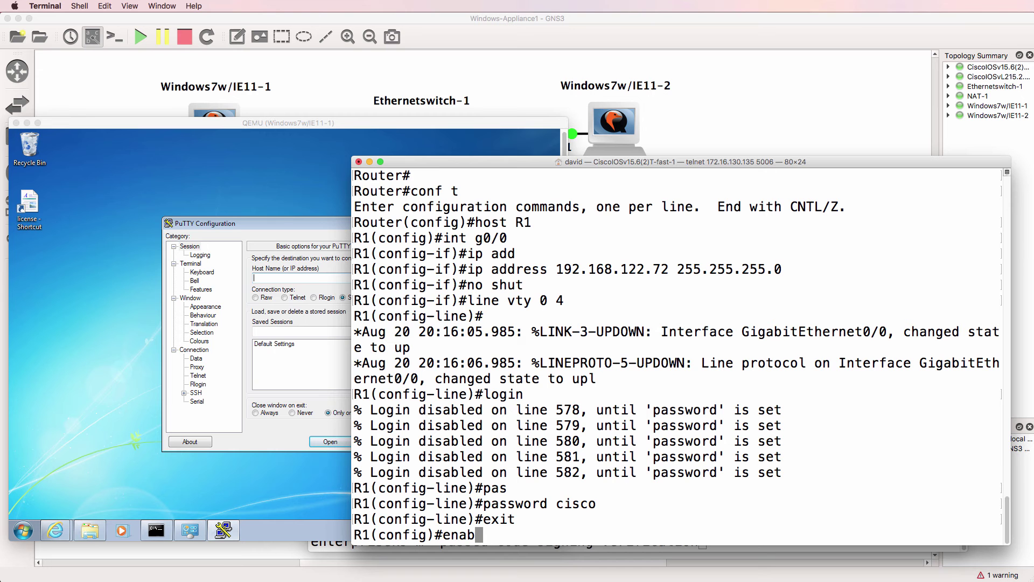
type("l")
key("Tab")
type("pas")
key("Tab")
type("cisco")
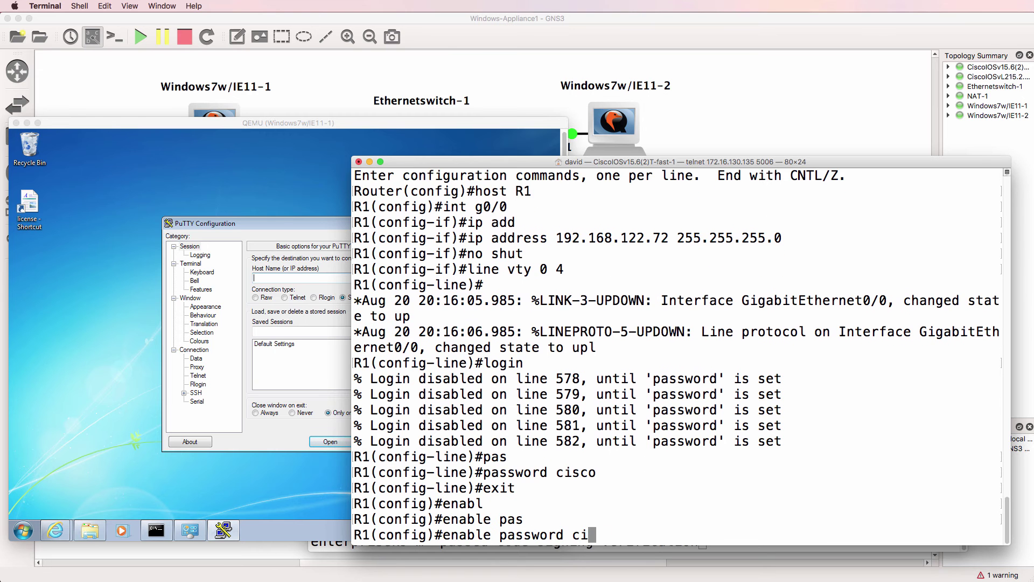
key("Return")
type("end")
key("Return")
left_click(287, 286)
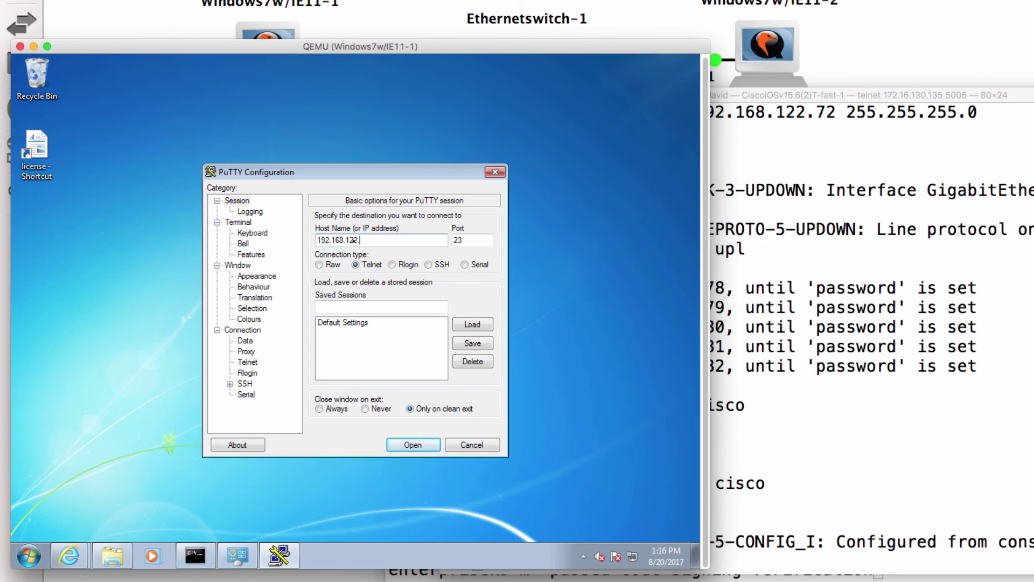
Step: Try the PuTTY telnet connection, dismiss the refusal, then ping 192.168.122.72 from the router console
key("Return")
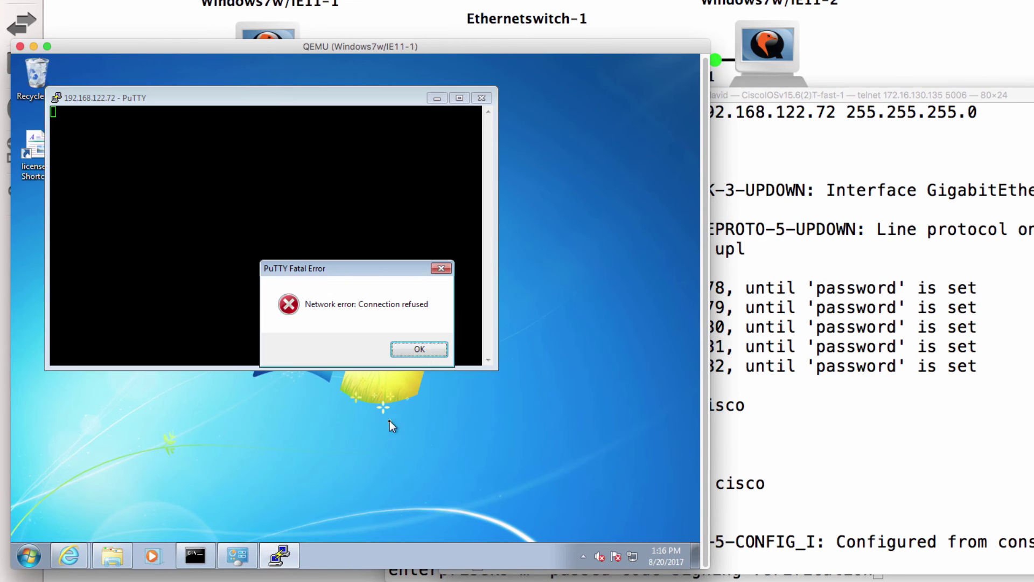
left_click(421, 347)
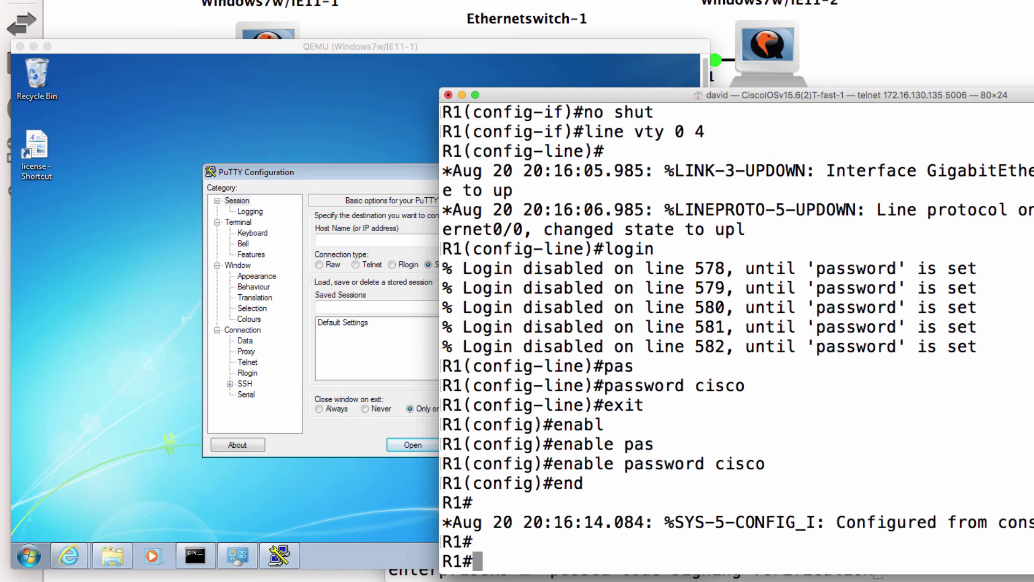
type("ping 192.168.")
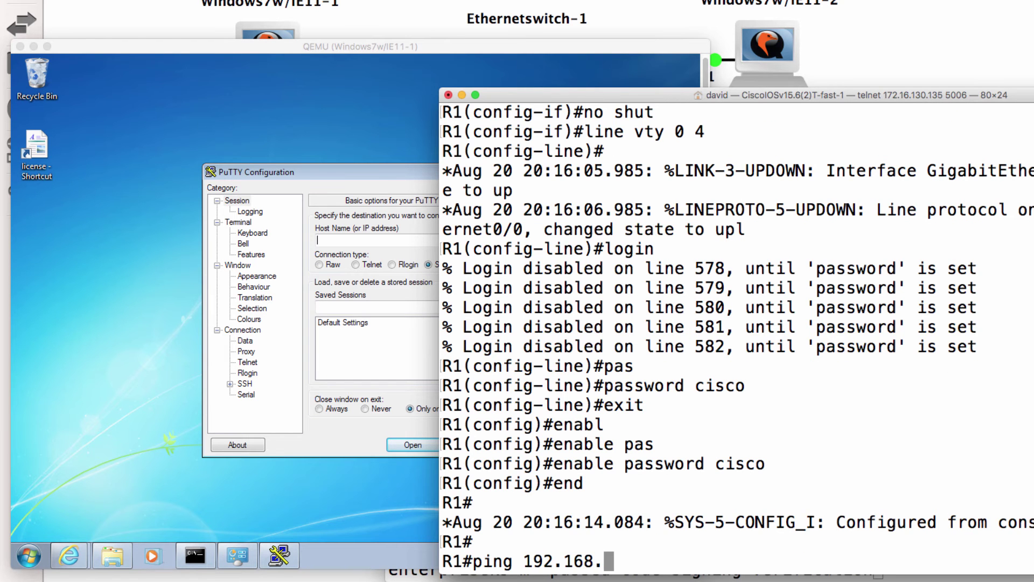
type("122.72")
key("Return")
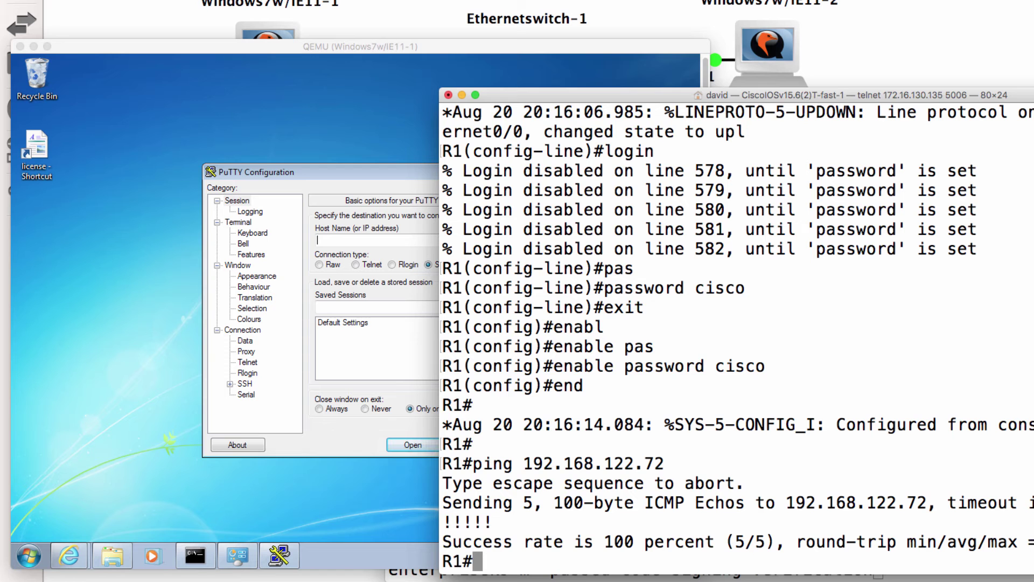
Step: Ping 192.168.122.72 from the Windows VM's Command Prompt, then stop the ping
left_click(195, 554)
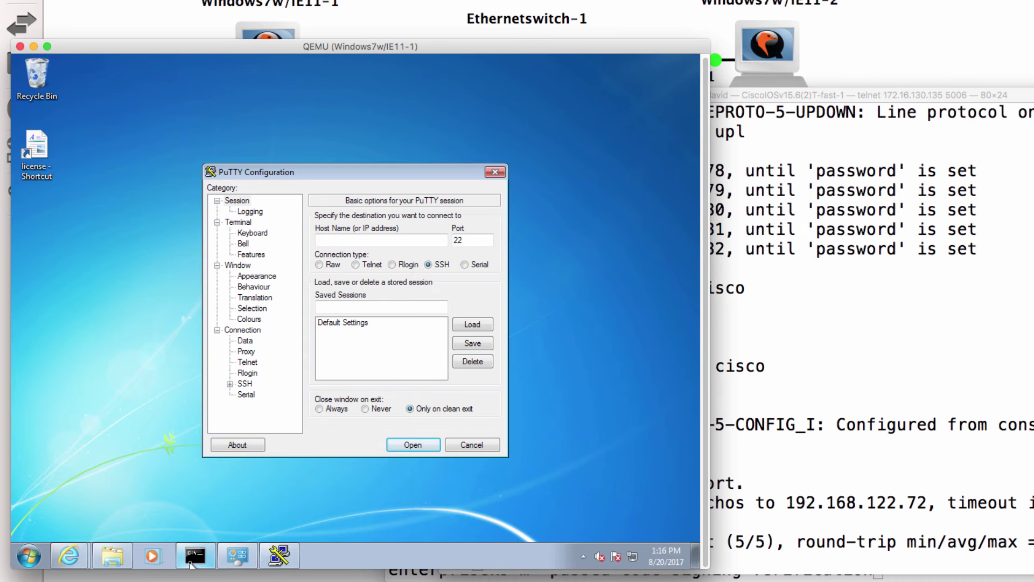
left_click(195, 555)
type("ping")
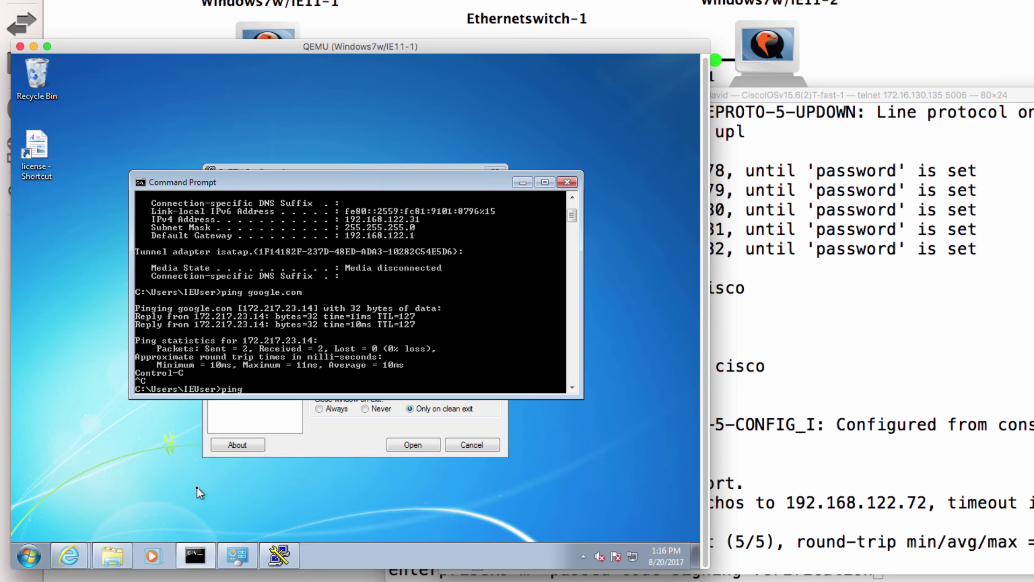
type(" 192.168.122.72")
key("Return")
key("ctrl+c")
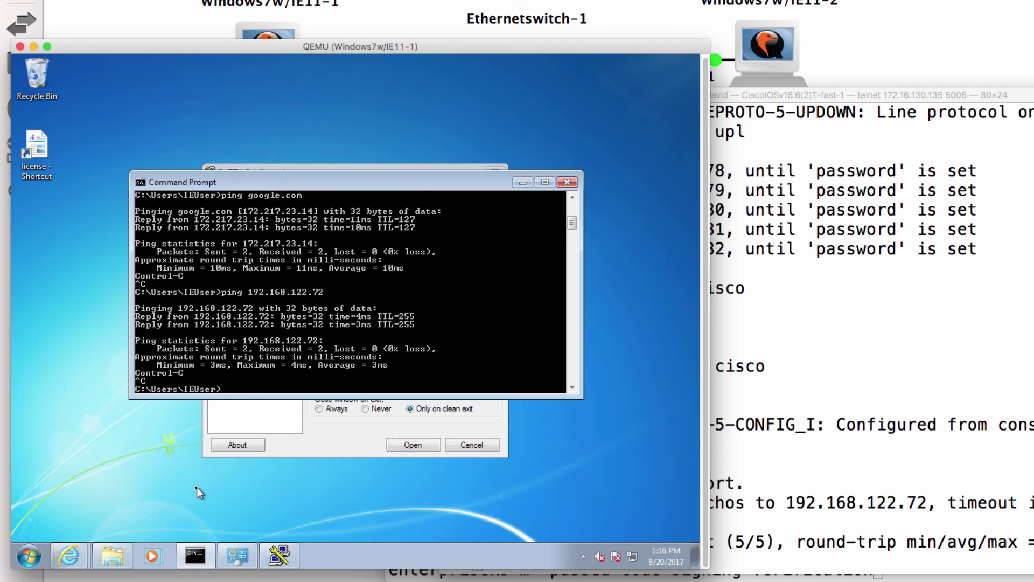
Step: Set PuTTY to Telnet on port 23 and open a session to the router
left_click(324, 426)
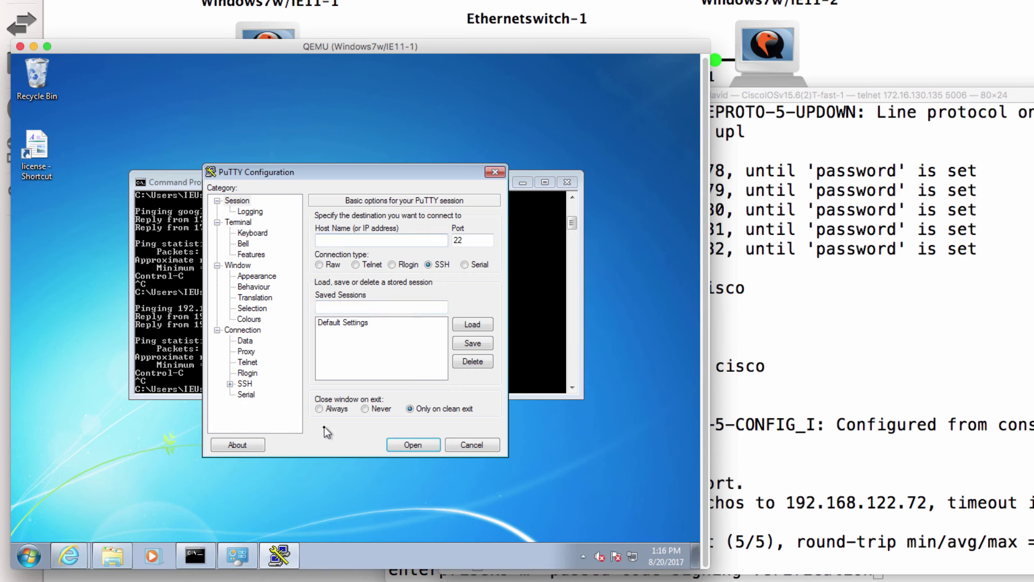
left_click(356, 264)
key("Return")
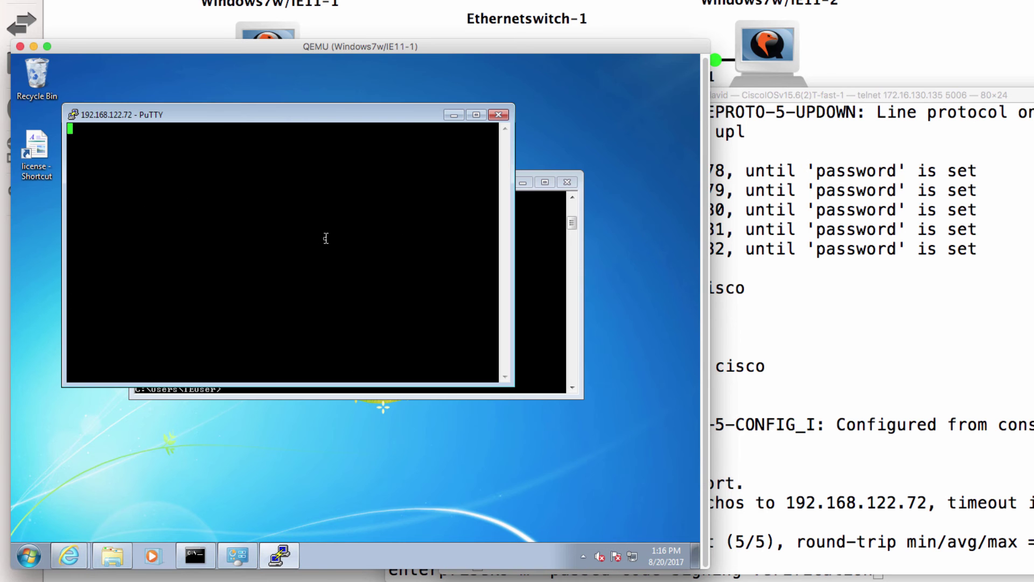
Step: Dismiss the refusal and display the router's VTY config with 'sh run | b vty', noting transport input none
left_click(419, 349)
key("super+Tab")
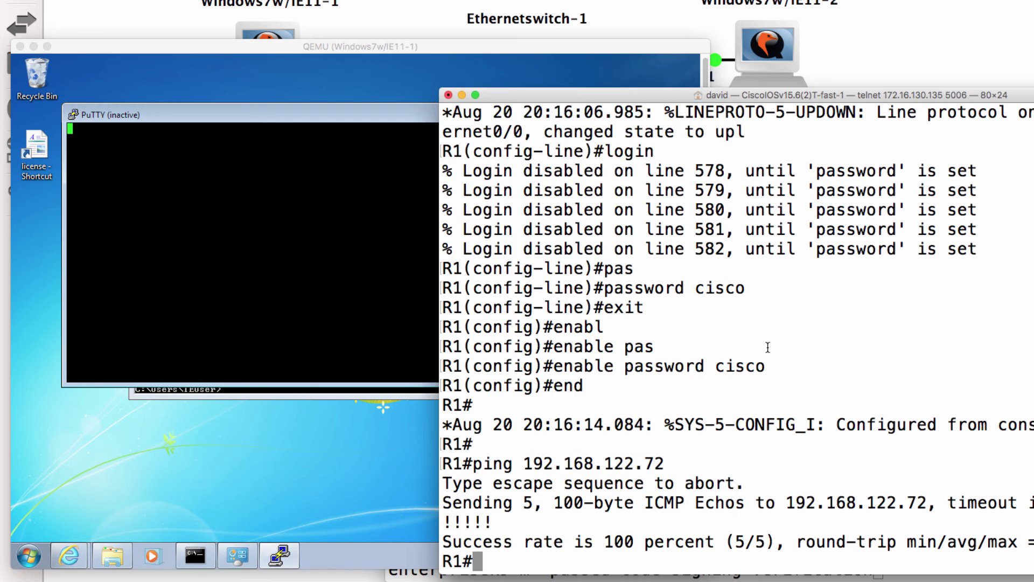
key("Return")
key("Return")
type("sh run")
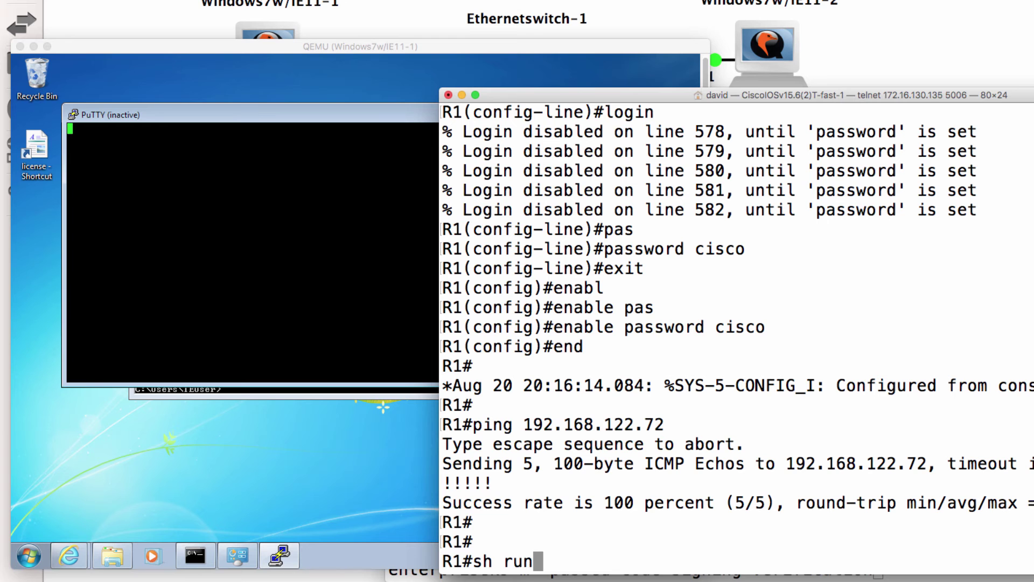
key("BackSpace")
key("BackSpace")
key("BackSpace")
key("BackSpace")
key("BackSpace")
key("BackSpace")
type("sh run | b vty")
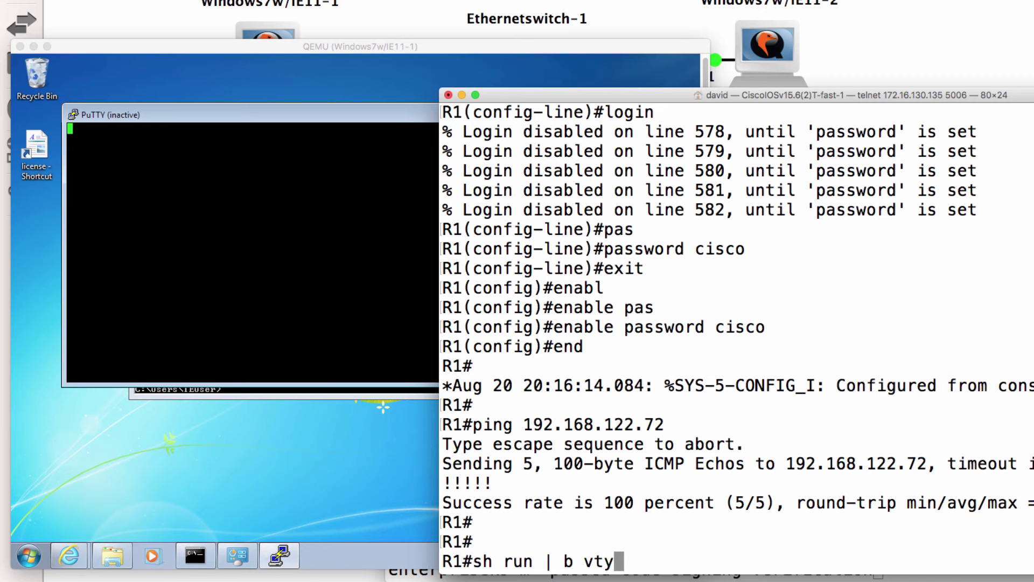
key("Return")
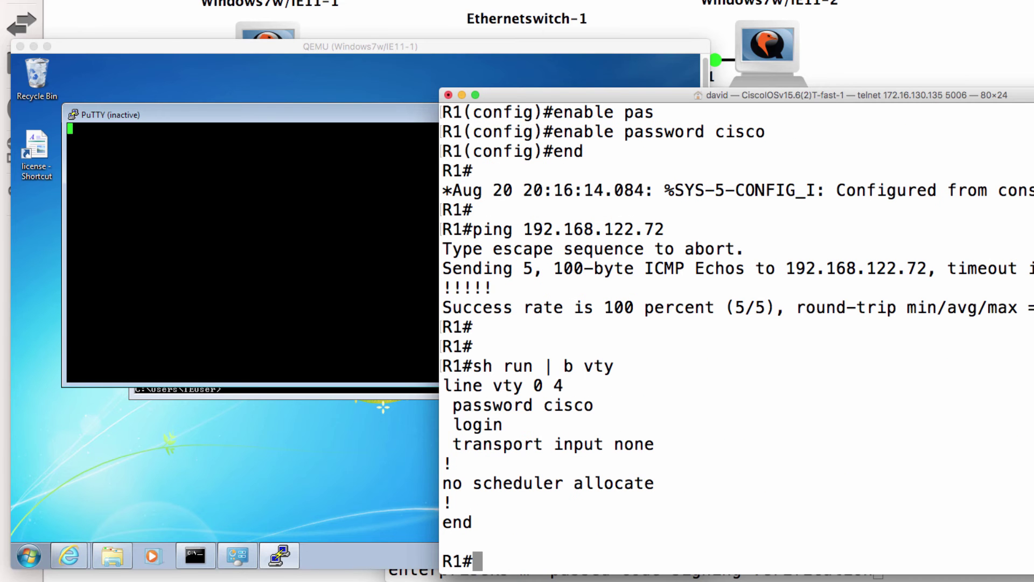
left_click_drag(670, 453, 392, 434)
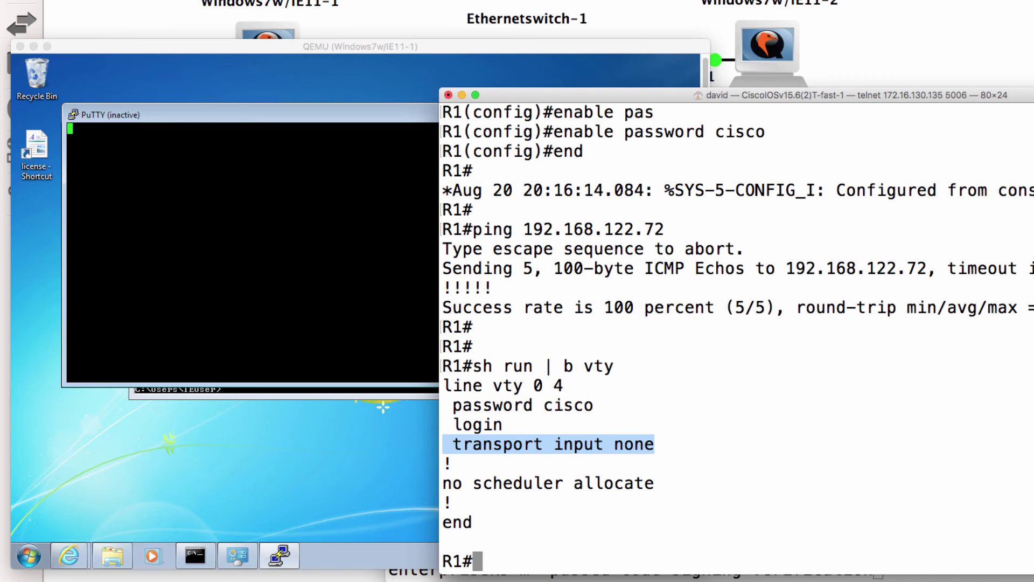
Step: Under line vty 0 4, apply transport input all
type("conf t")
key("Return")
type("line v")
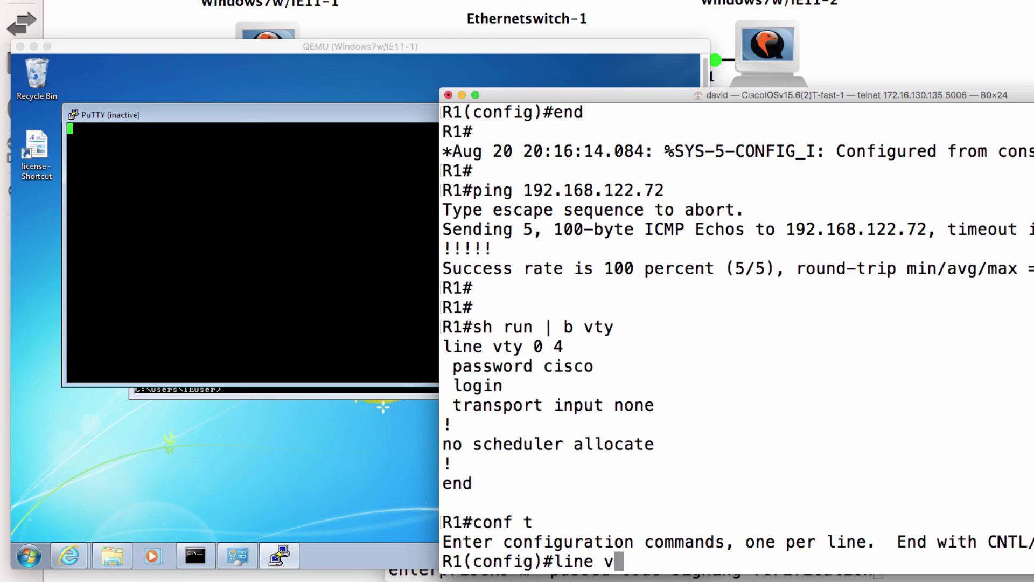
type("ty 0 4")
key("Return")
type("logi")
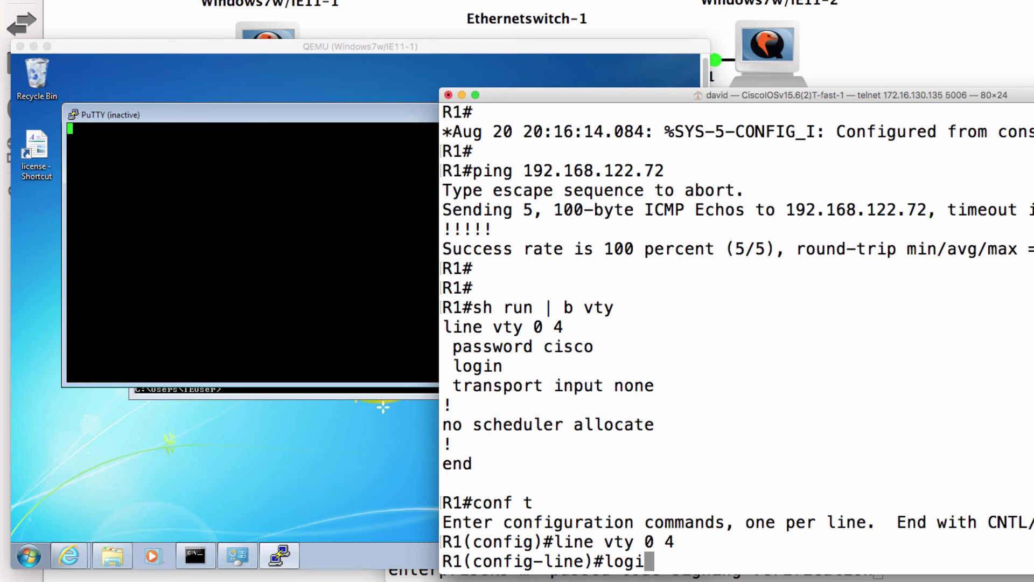
key("BackSpace")
key("BackSpace")
key("BackSpace")
key("BackSpace")
type("tr")
key("Tab")
type("in")
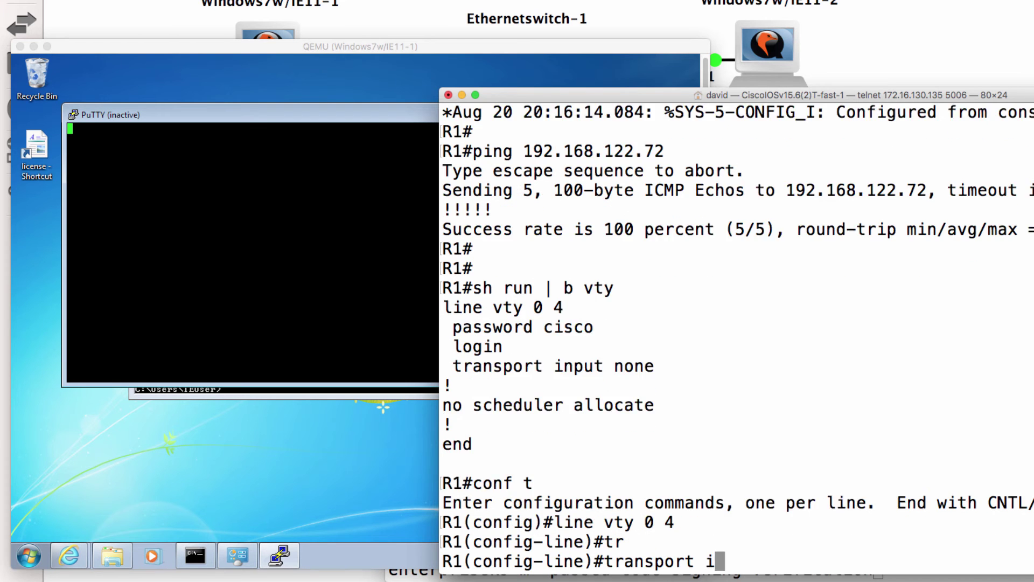
key("Tab")
type("a")
key("Tab")
key("Return")
Step: Restart the PuTTY telnet session, log in with the line password, and enlarge the window
left_click(180, 115)
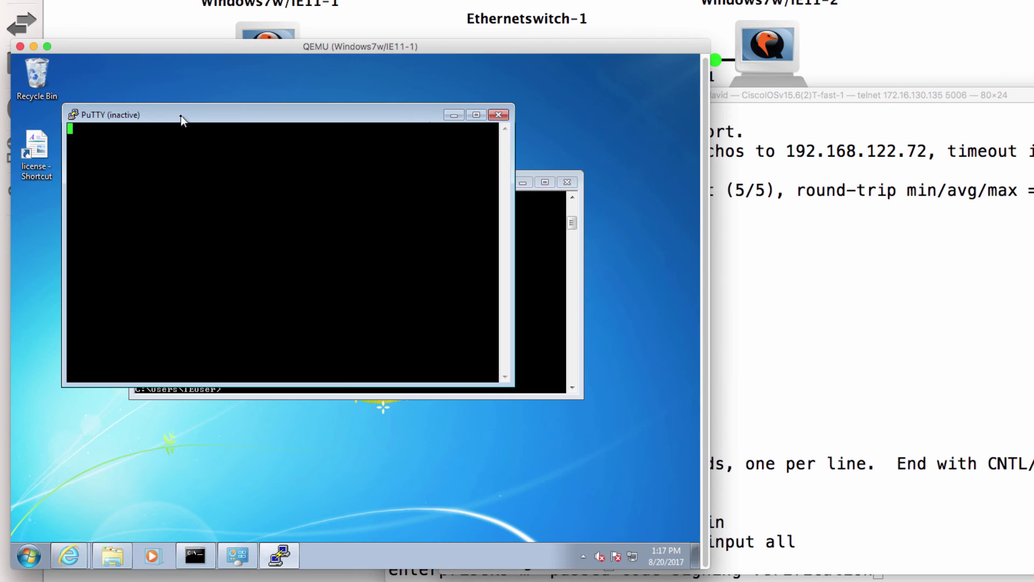
left_click(180, 115)
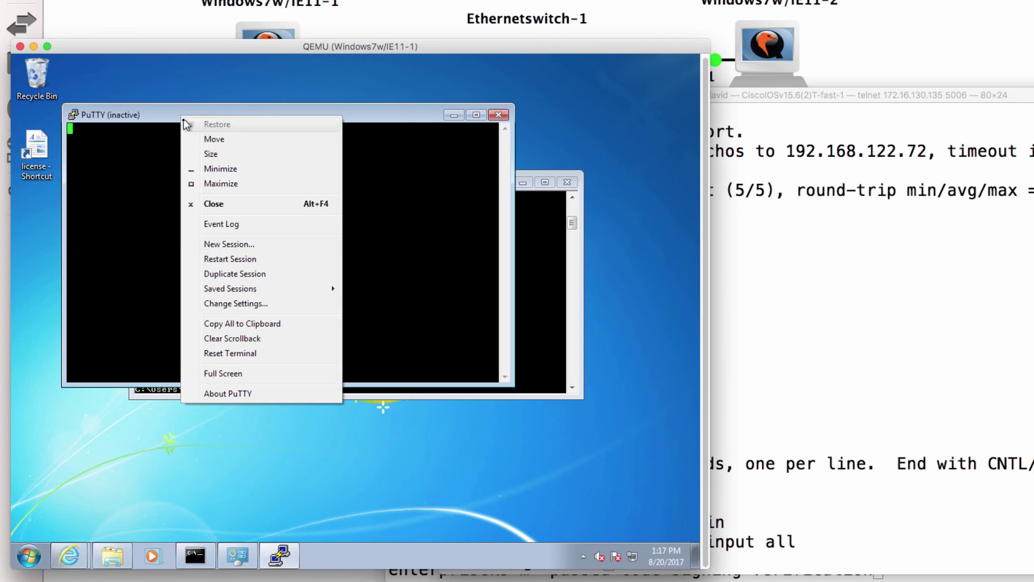
left_click(215, 259)
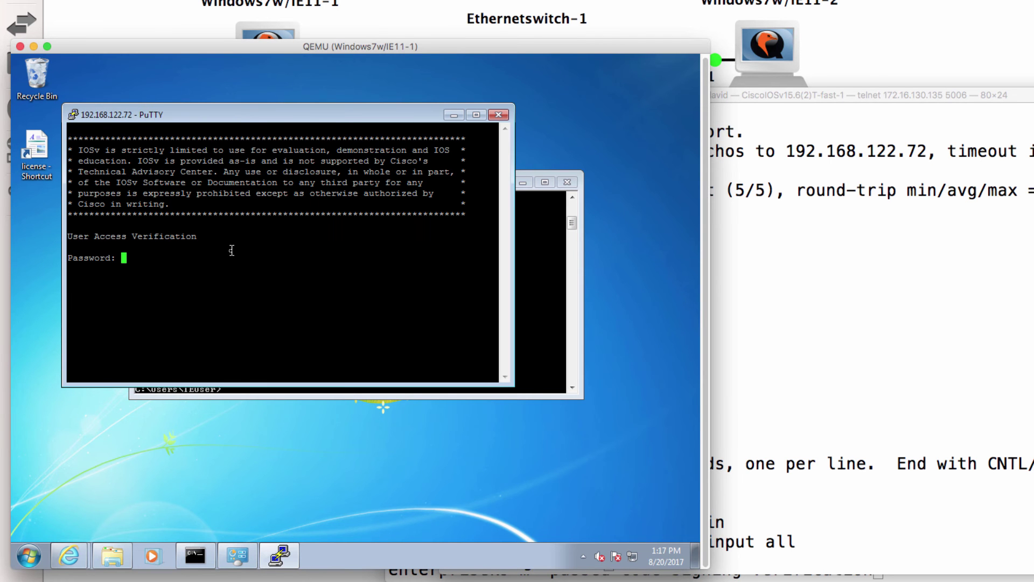
key("Return")
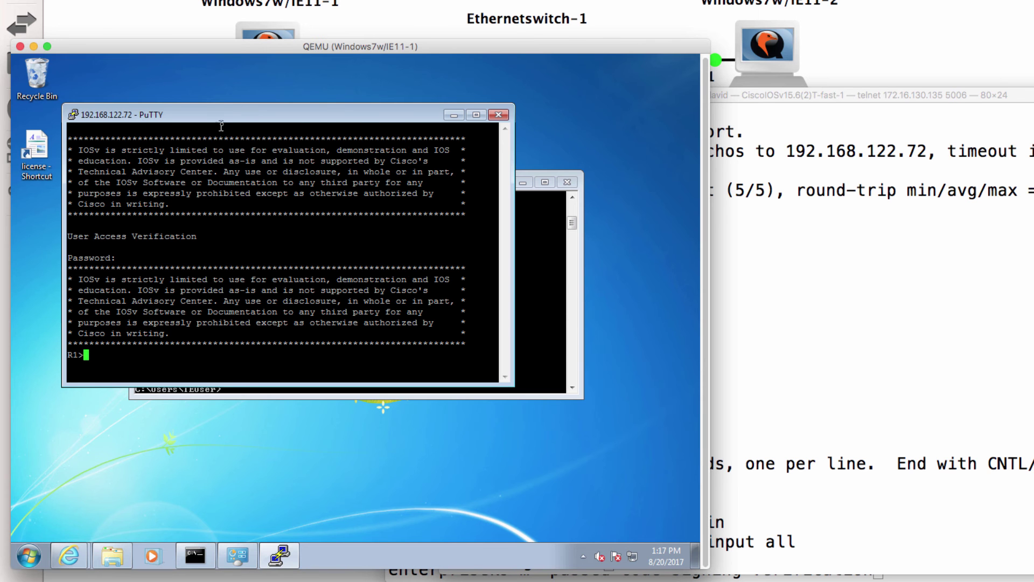
left_click_drag(228, 116, 351, 95)
Step: Enter privileged mode with 'en' and the enable password to reach R1#
key("Return")
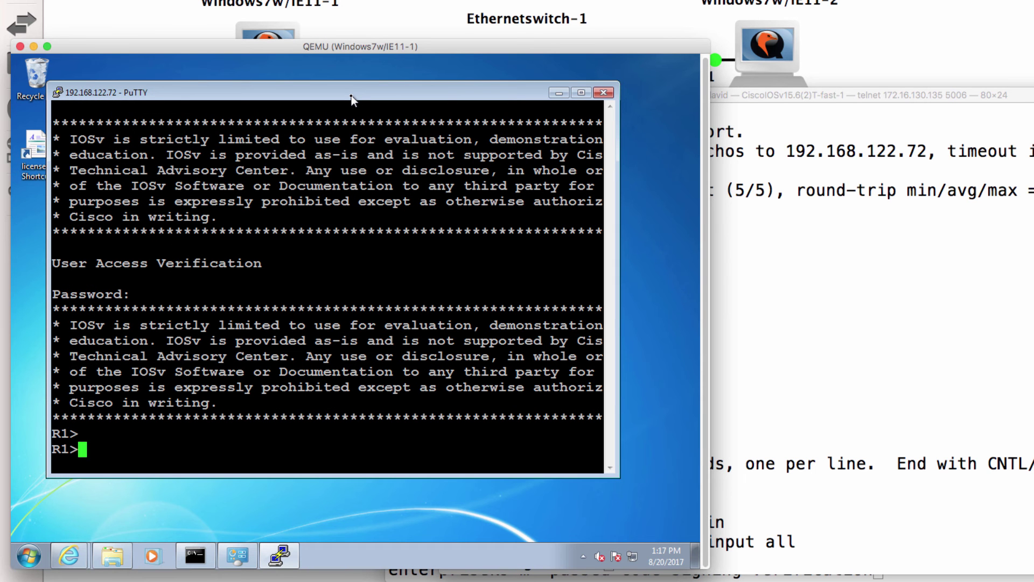
type("exut")
key("BackSpace")
key("BackSpace")
key("BackSpace")
type("en")
key("Return")
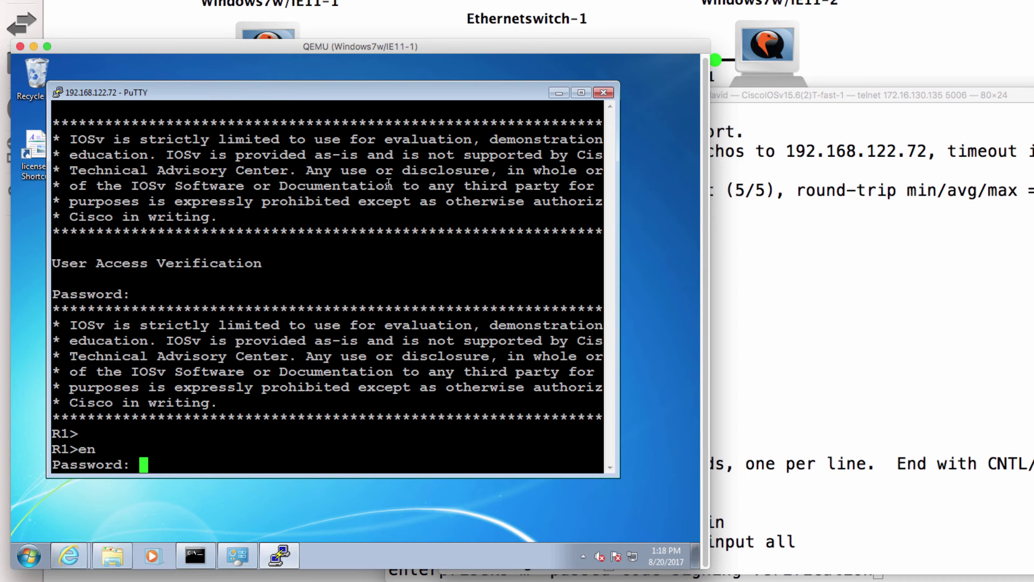
key("Return")
key("Return")
Step: Move the router console aside and exit its configuration mode with 'end'
left_click(680, 96)
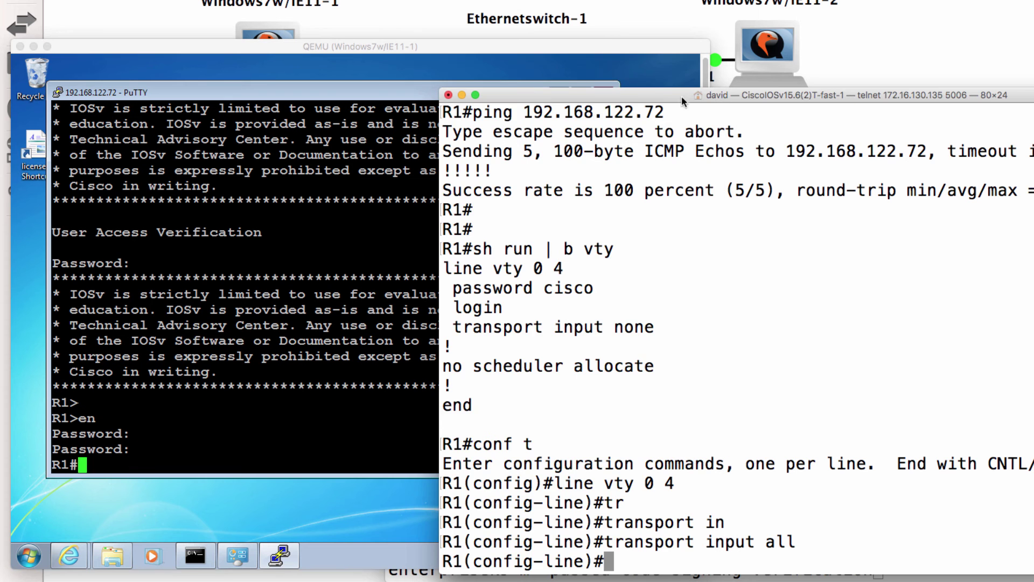
left_click_drag(659, 101, 937, 61)
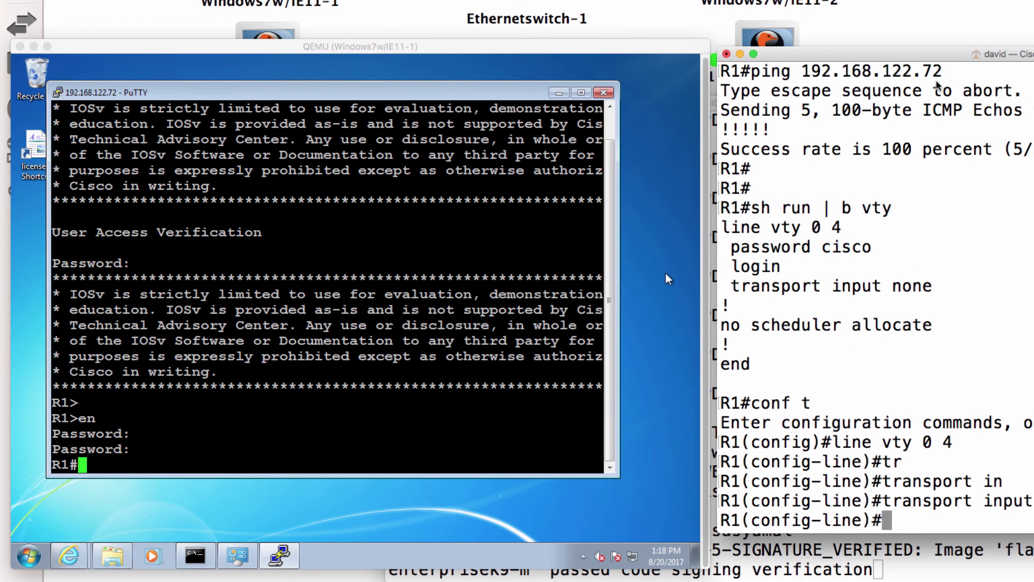
key("Return")
type("end")
key("Return")
key("Return")
key("Return")
key("Return")
key("Return")
key("Return")
key("Return")
key("Return")
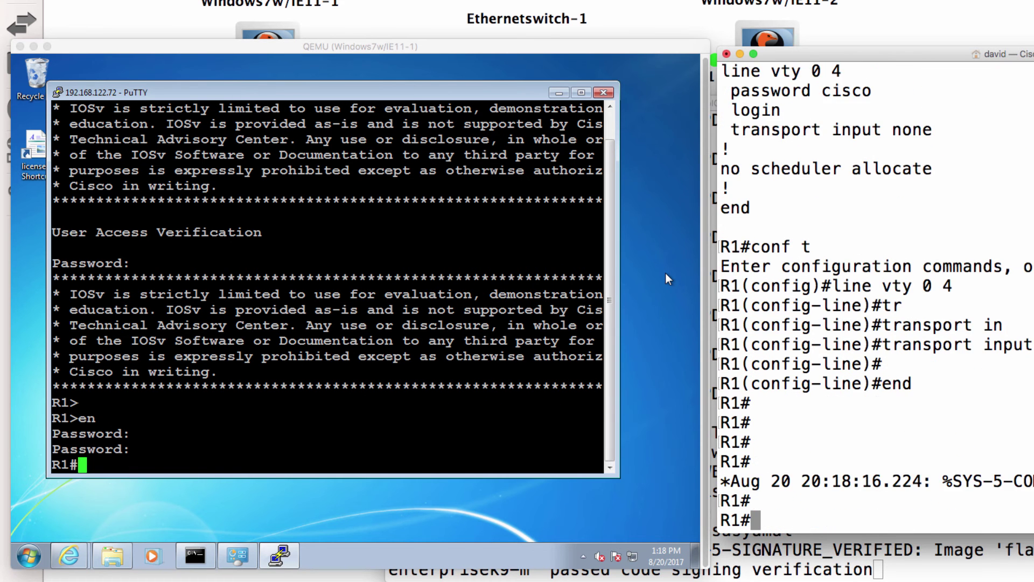
Step: In the PuTTY telnet session, set the router hostname to R1-GNS3
left_click(666, 274)
type("conf t")
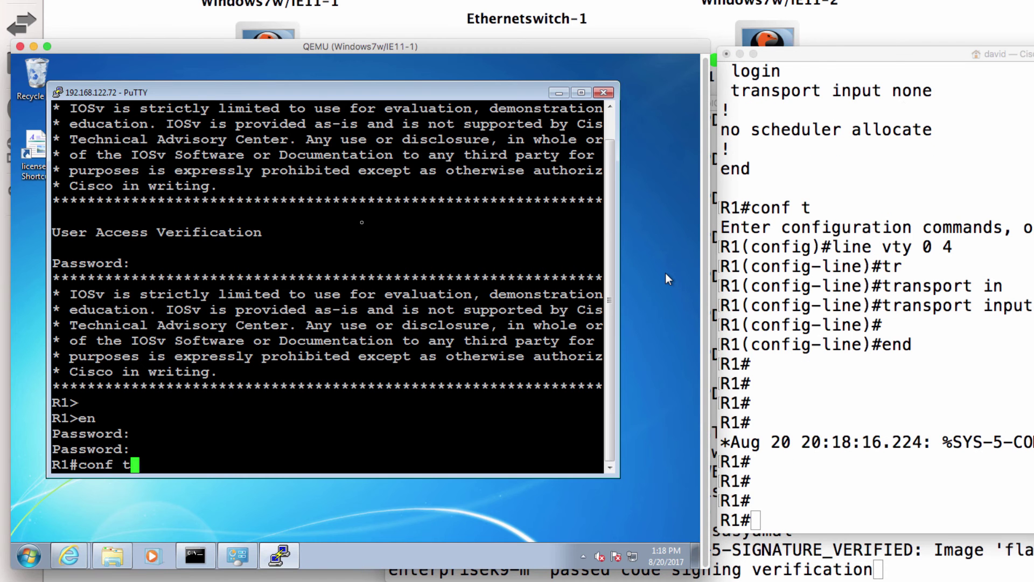
key("Return")
type("host ")
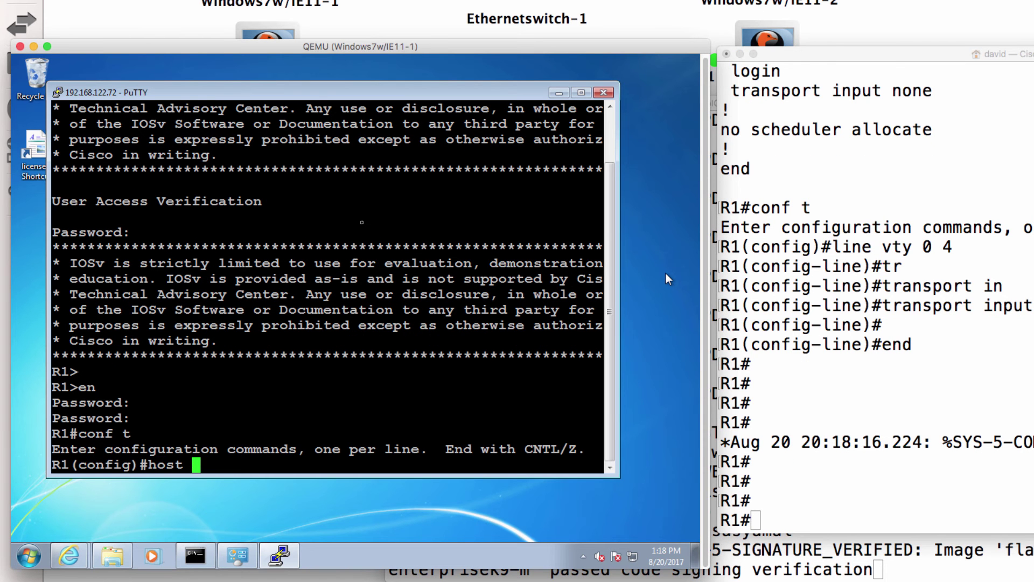
type("R1-GNS3")
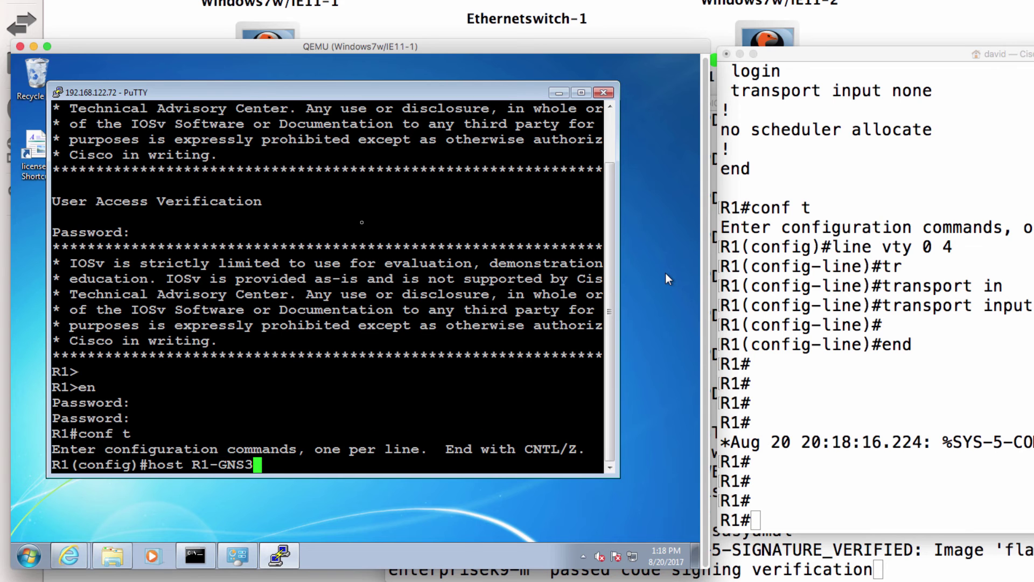
key("Return")
Step: Confirm the R1-GNS3 prompt on the router console, then bring up the GNS3 topology
left_click(866, 295)
key("Return")
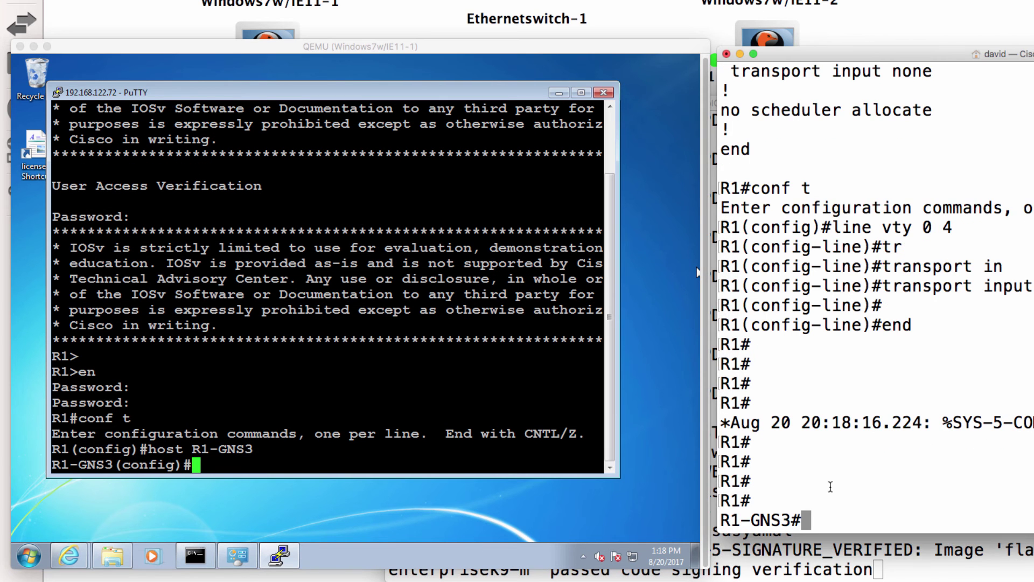
left_click_drag(819, 514, 732, 511)
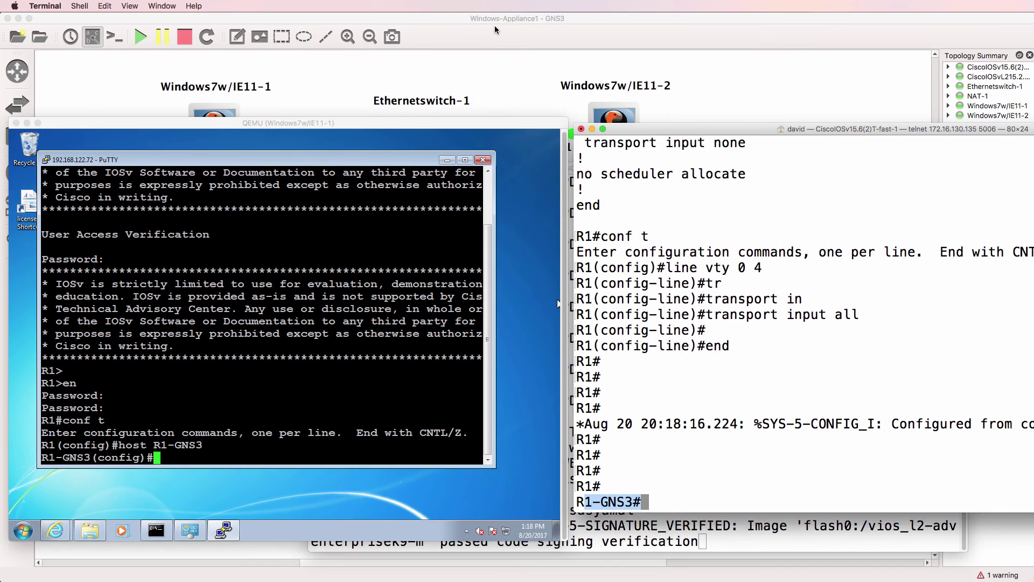
left_click(496, 28)
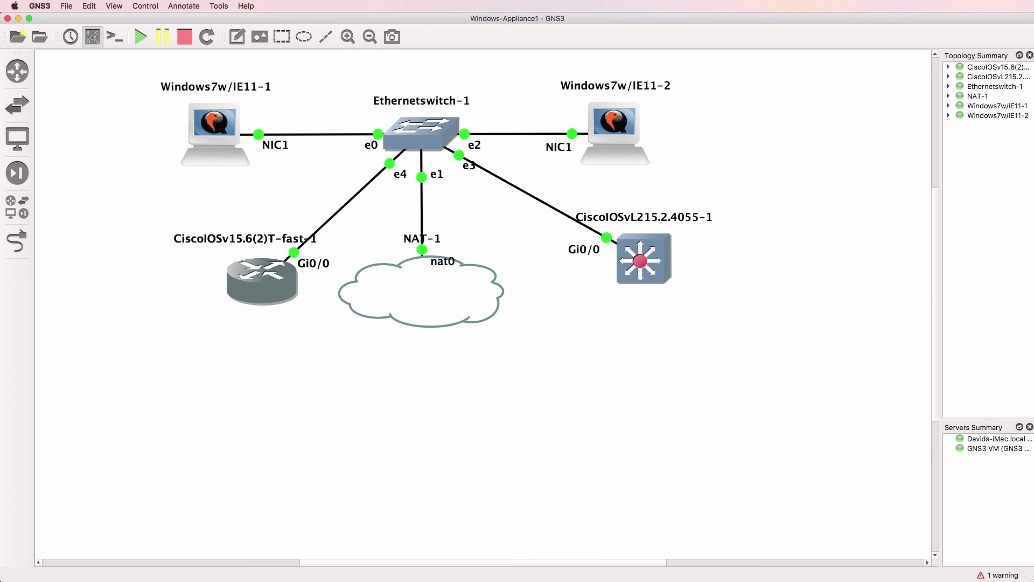
Step: On the IOSvL2 switch console, enter configuration mode and set the hostname to S1
key("super+Tab")
type("en")
key("Return")
type("conf t")
key("Return")
type("host S1")
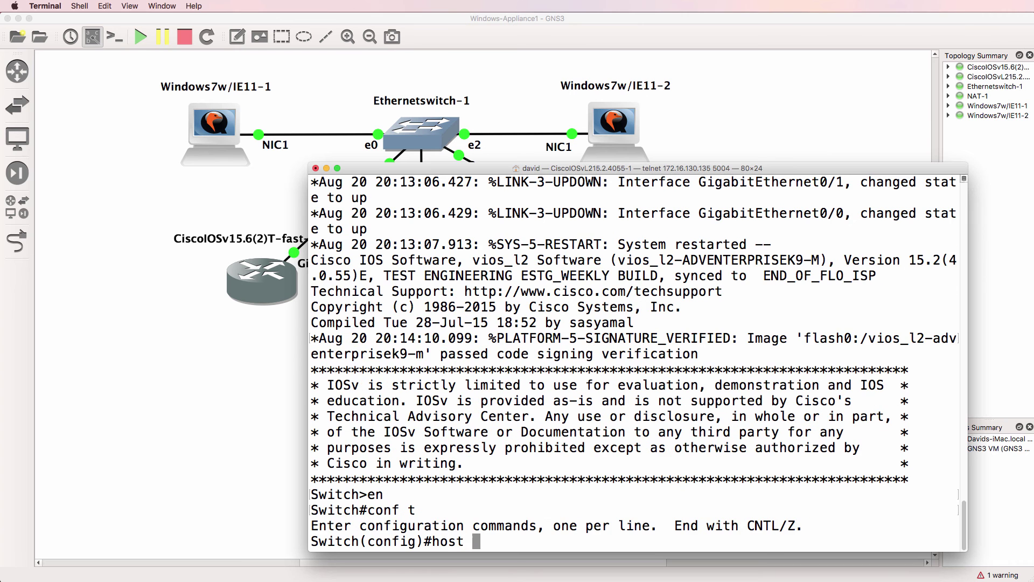
key("Return")
Step: Give interface VLAN 1 the address 192.168.122.73 255.255.255.0 and bring it up with no shut
type("int vlan 1")
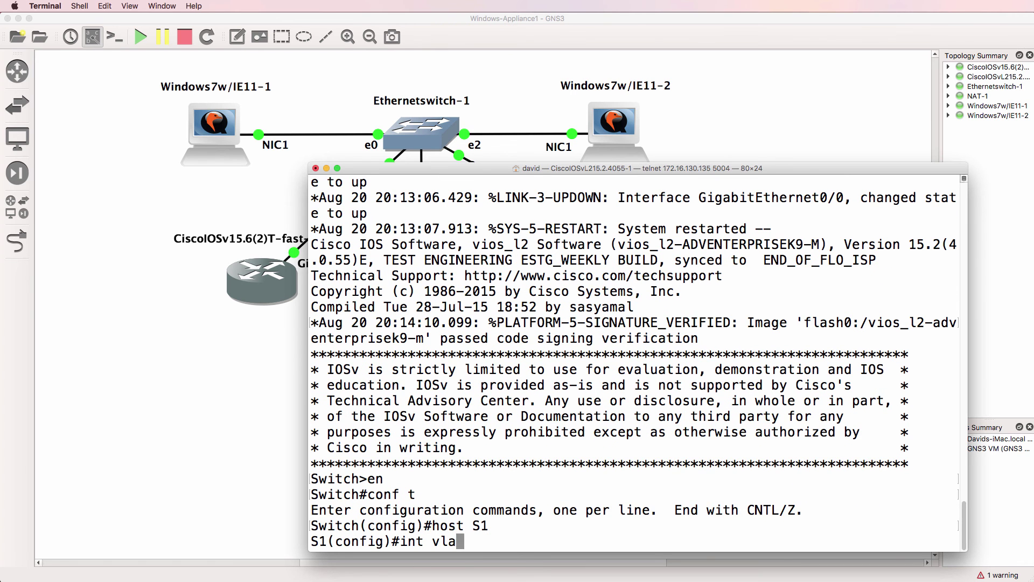
key("Return")
type("ip add")
key("Tab")
type("1")
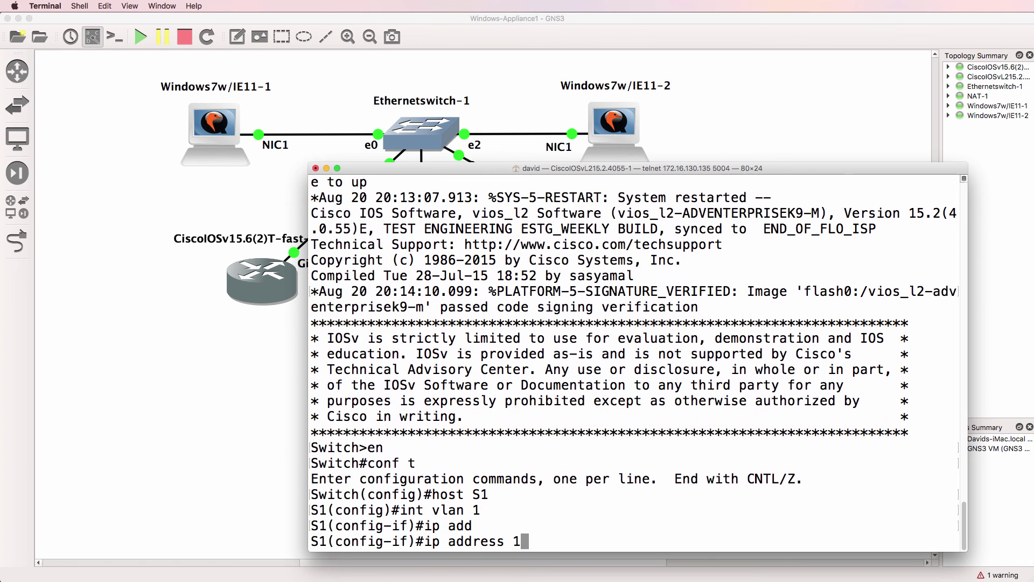
type("92.1")
key("BackSpace")
key("BackSpace")
key("BackSpace")
type("2.168.")
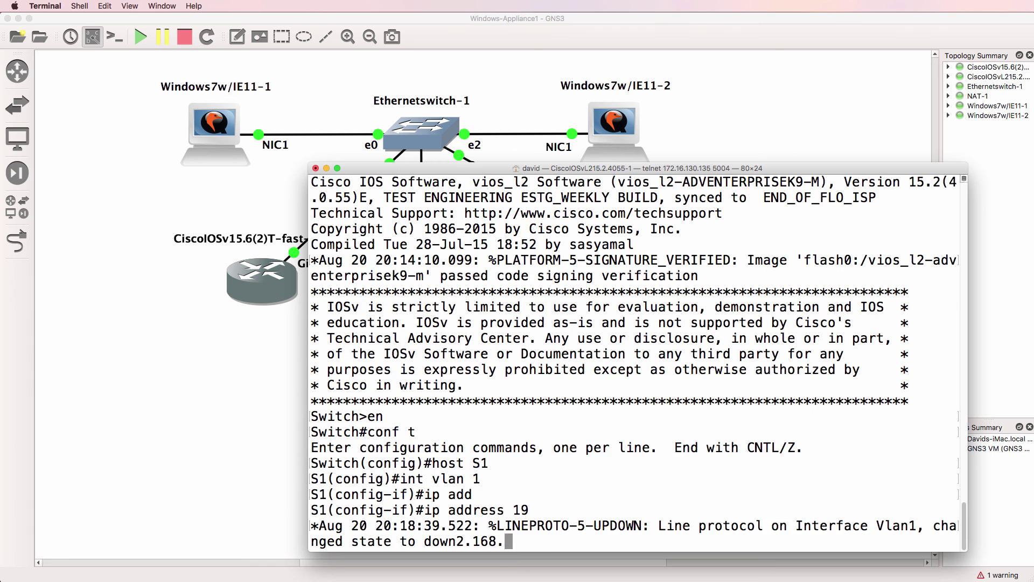
type("122.83")
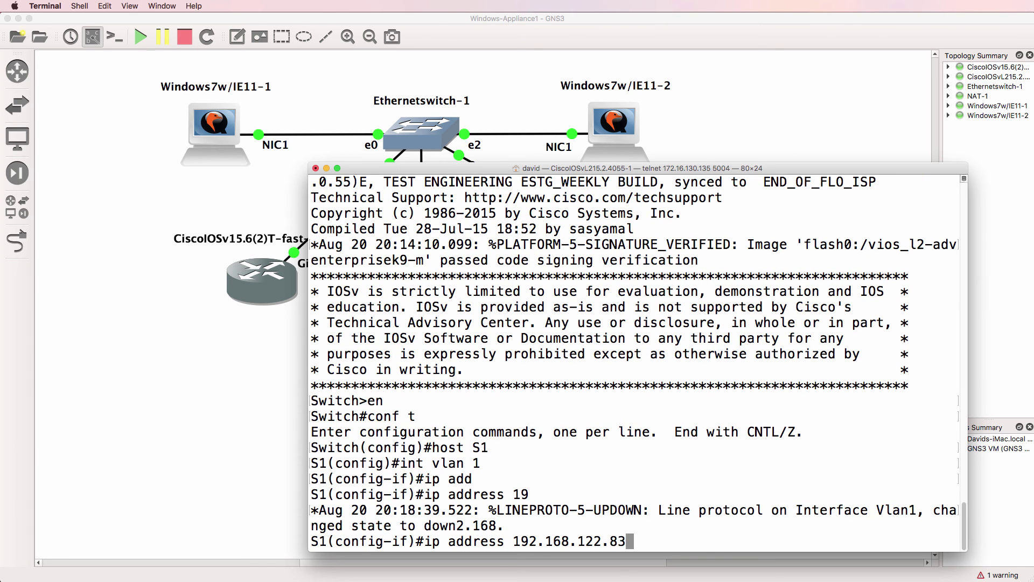
key("BackSpace")
key("BackSpace")
key("BackSpace")
type(".73 255.255.255.")
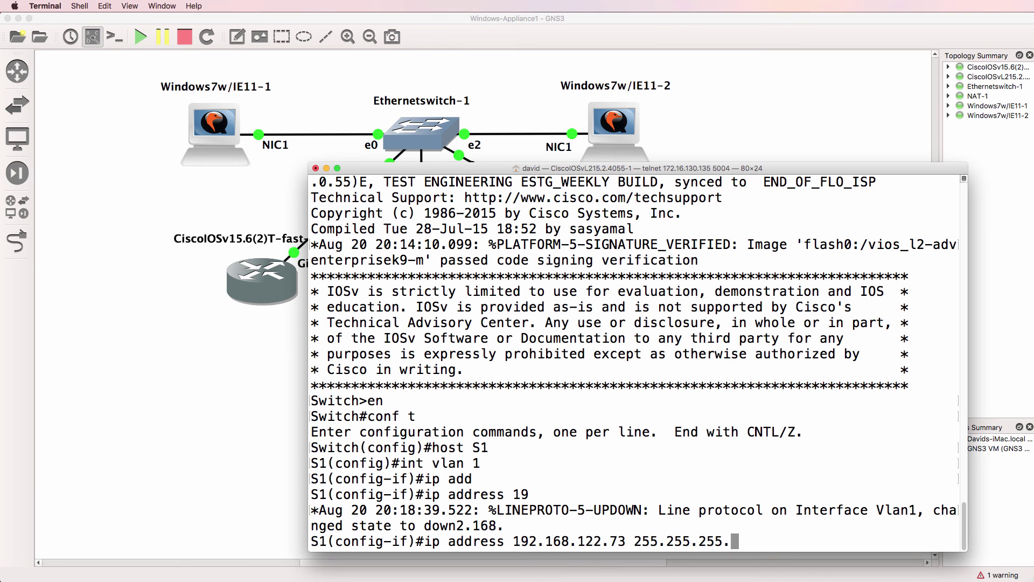
type("0")
key("Return")
type("no shut")
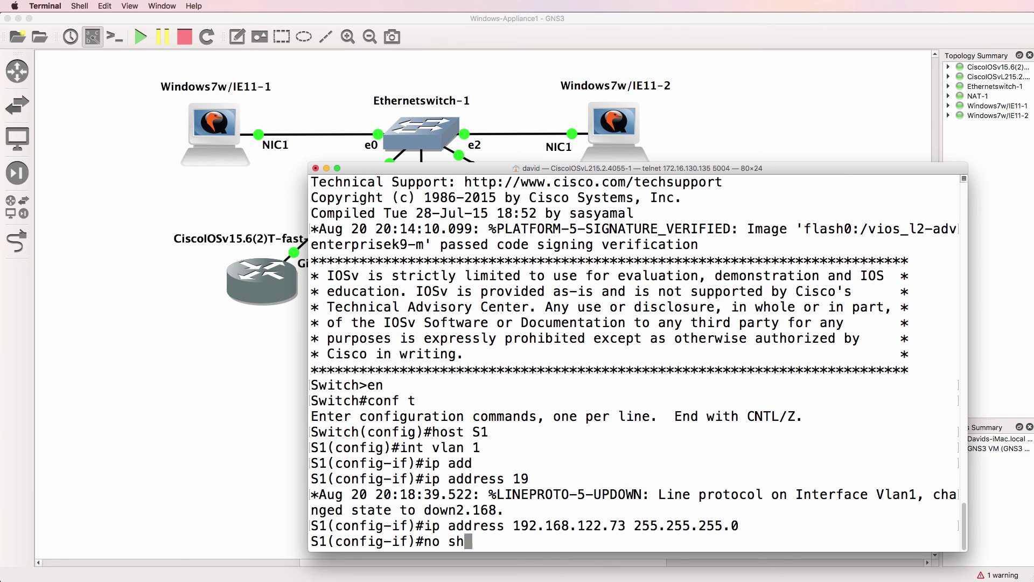
key("Return")
Step: Set the switch's enable (privileged-mode) password
type("enable passci")
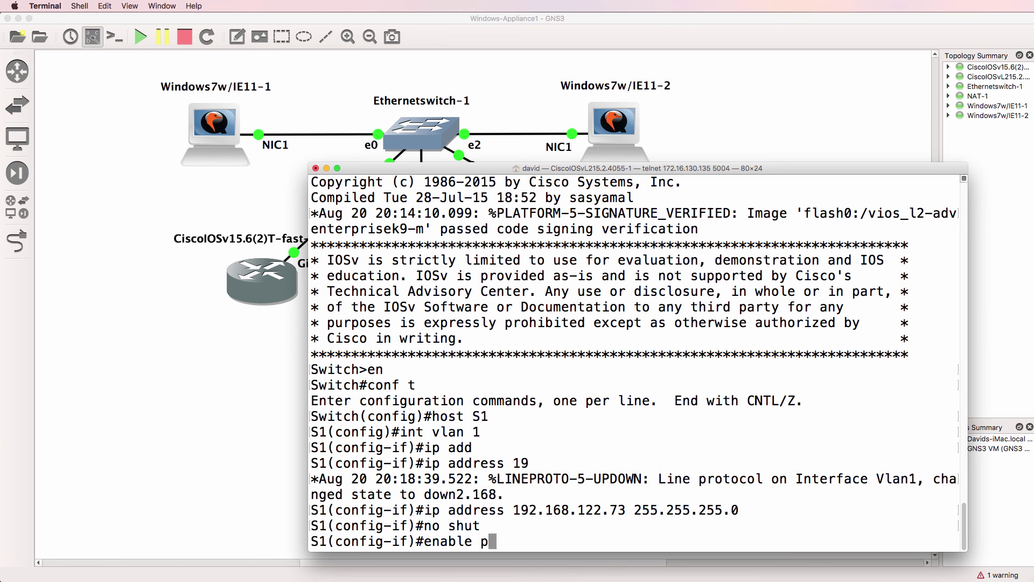
key("BackSpace")
key("BackSpace")
type("ci")
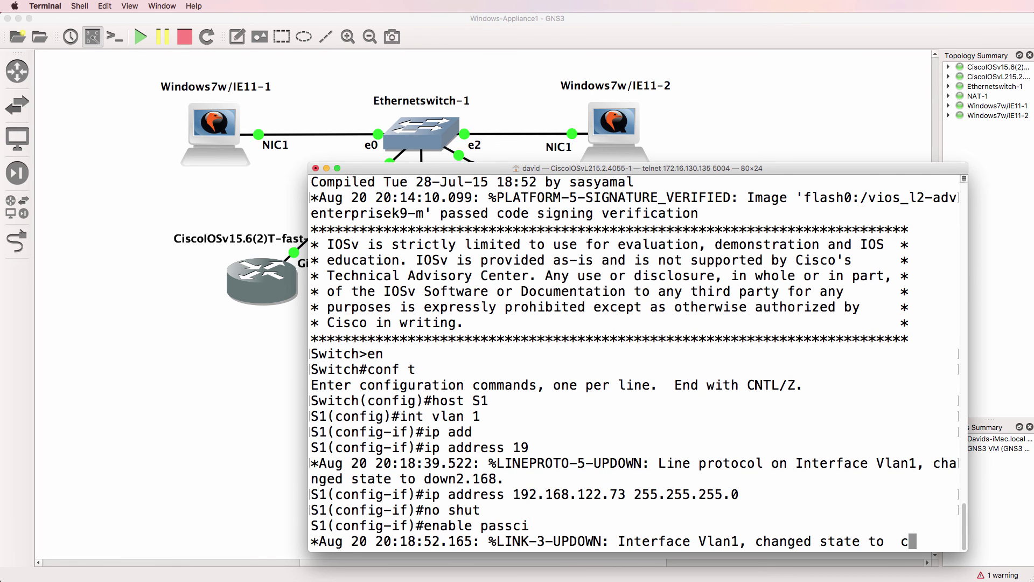
type("cisco")
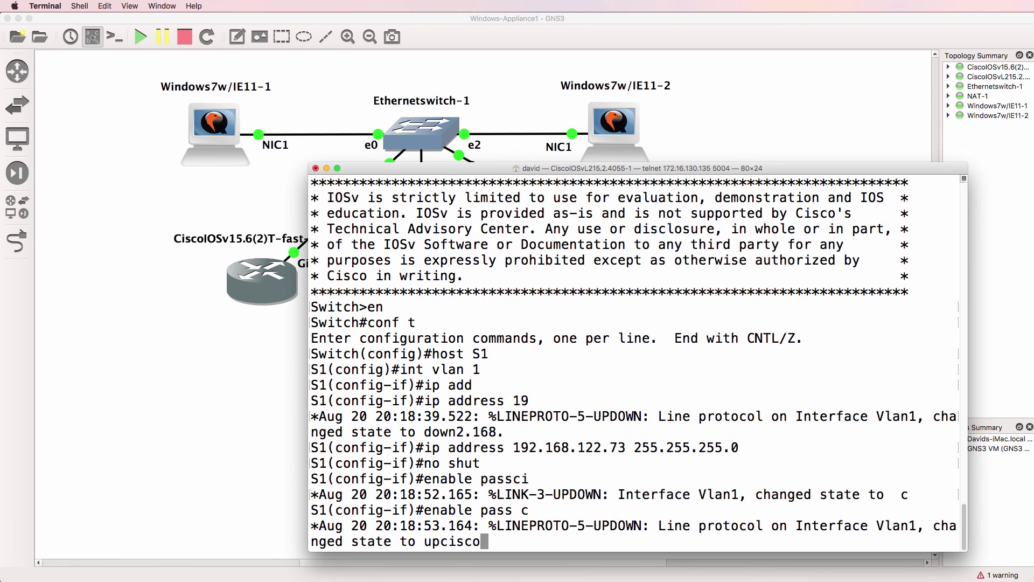
key("BackSpace")
key("BackSpace")
key("BackSpace")
key("BackSpace")
key("BackSpace")
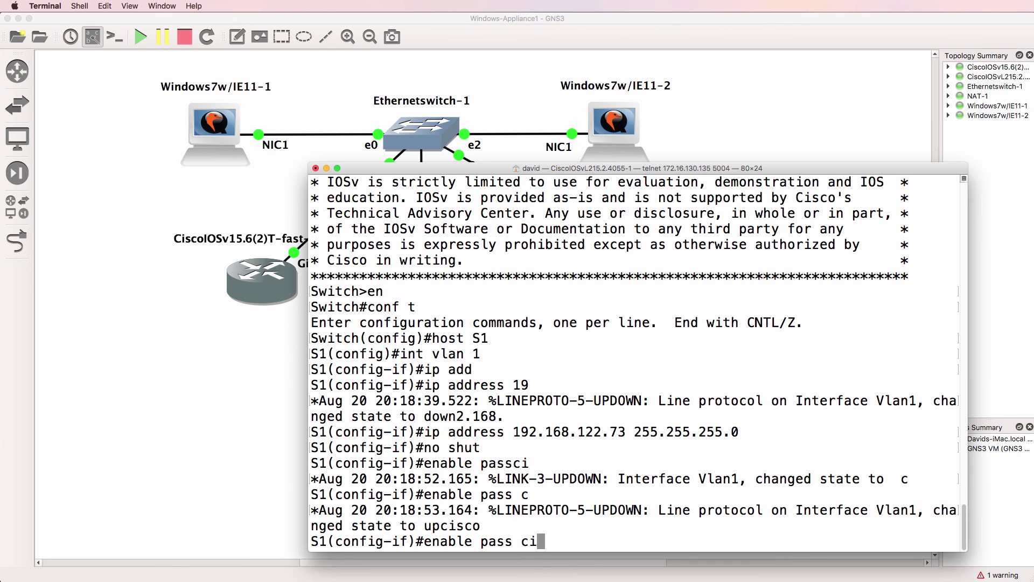
type("isco")
key("Return")
Step: Configure line vty 0 4 with login, a password and transport input all, then end
type("line vty 0 4")
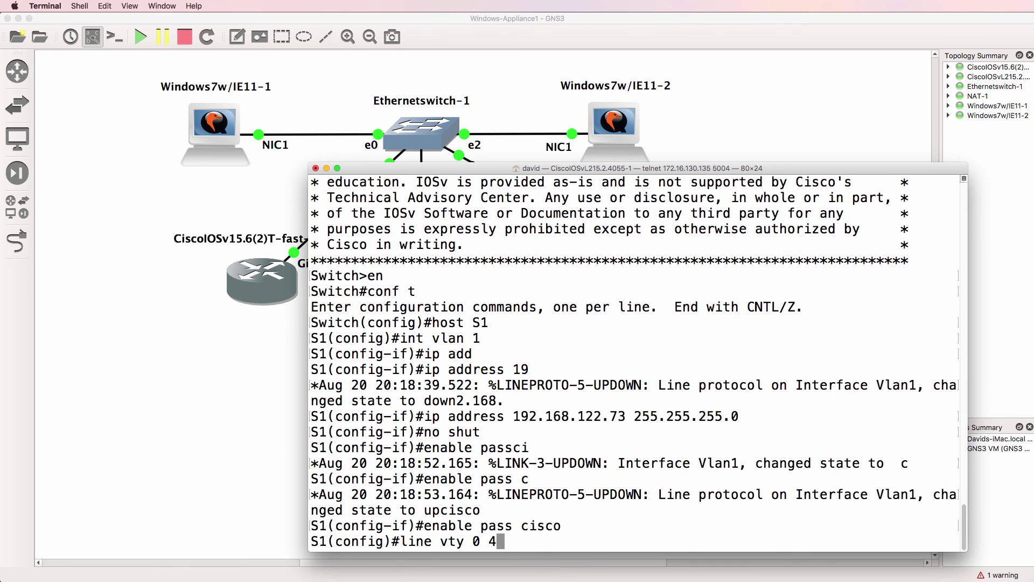
key("Return")
type("login")
key("Return")
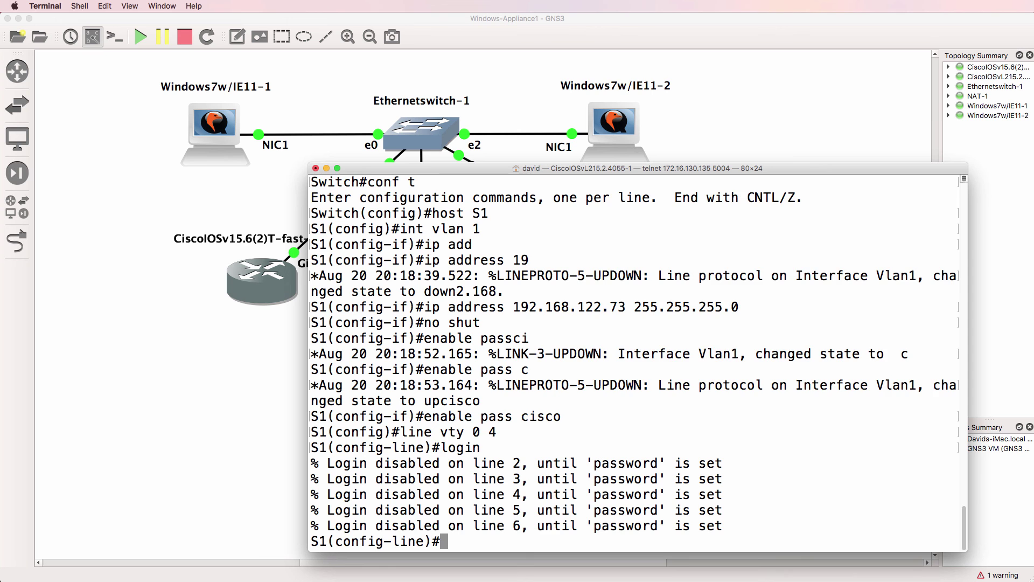
type("pas")
key("Tab")
type("cisco")
key("Return")
type("tr")
key("Tab")
type("in")
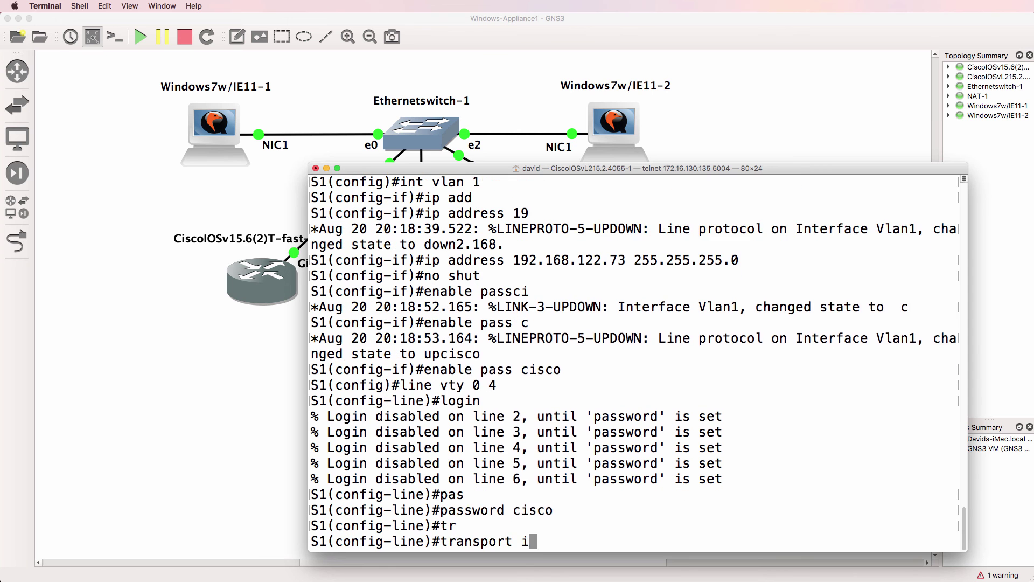
key("Tab")
type("all")
key("Return")
type("end")
key("Return")
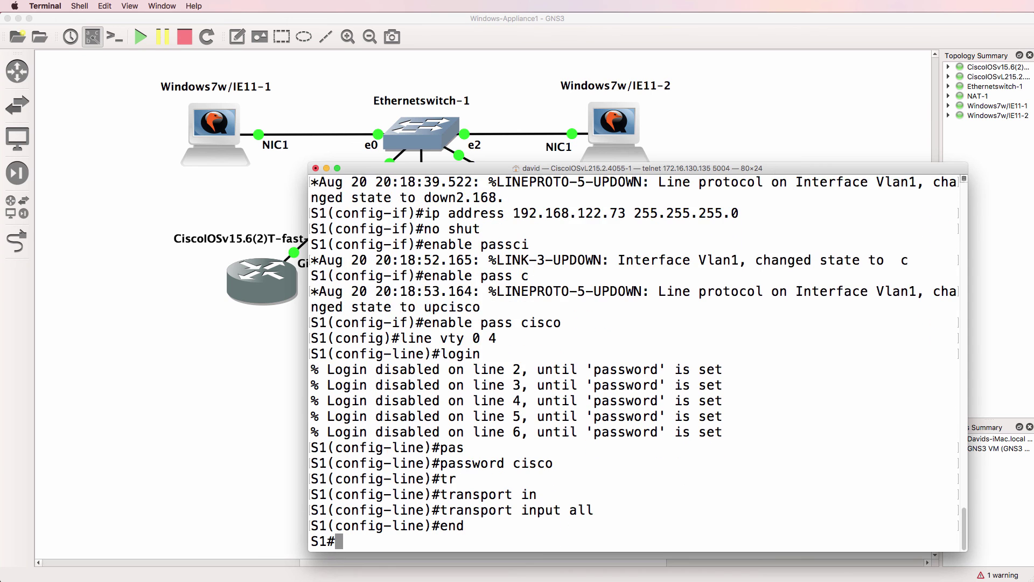
Step: Run sh ip int brief to confirm VLAN 1 is up at 192.168.122.73
type("sh ip intb rief")
key("Return")
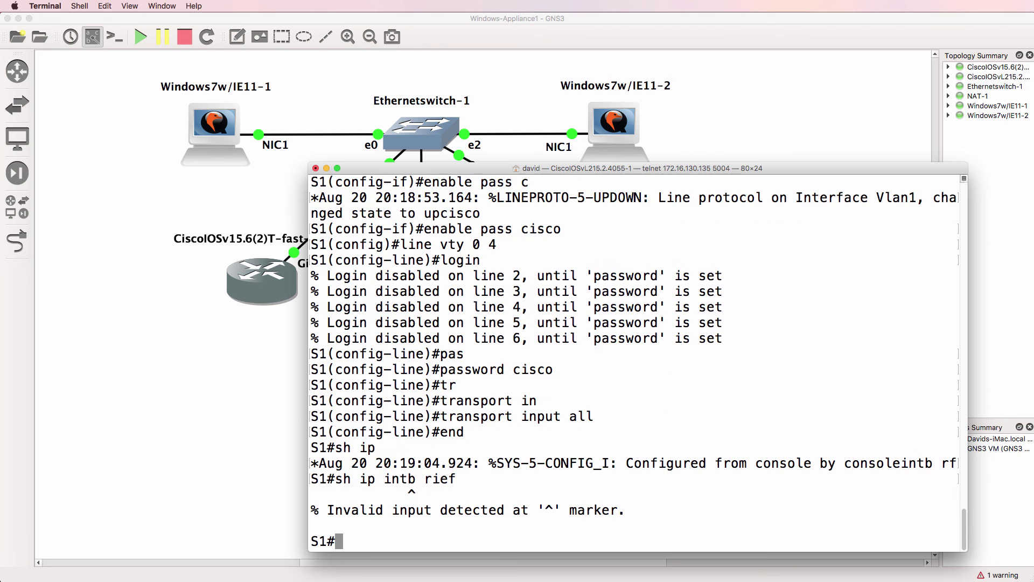
key("Up")
key("BackSpace")
key("BackSpace")
key("BackSpace")
key("BackSpace")
key("BackSpace")
key("BackSpace")
type("brief")
key("Return")
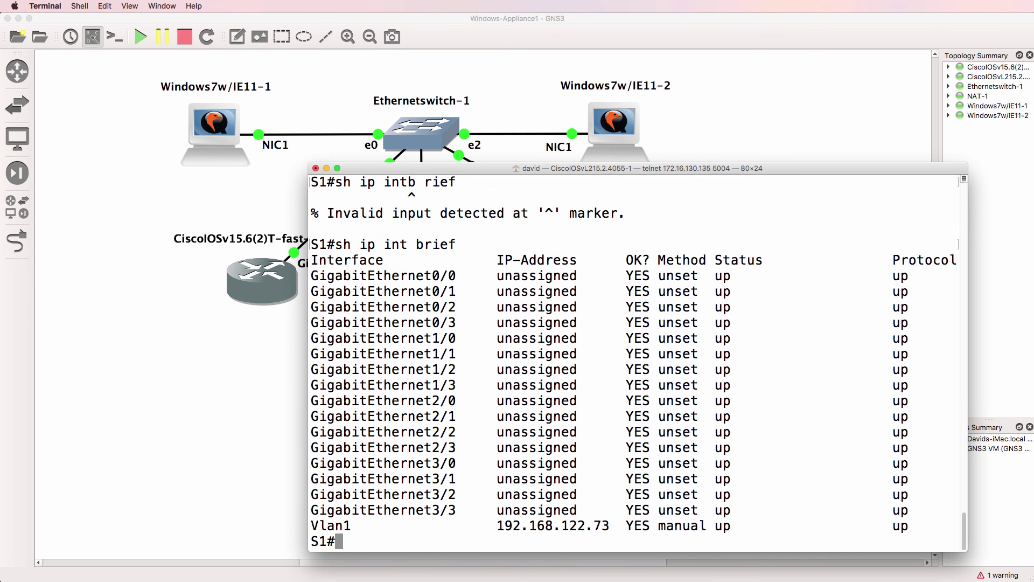
Step: On the Windows VM, open a new PuTTY telnet session to 192.168.122.73 and log in
key("super+Tab")
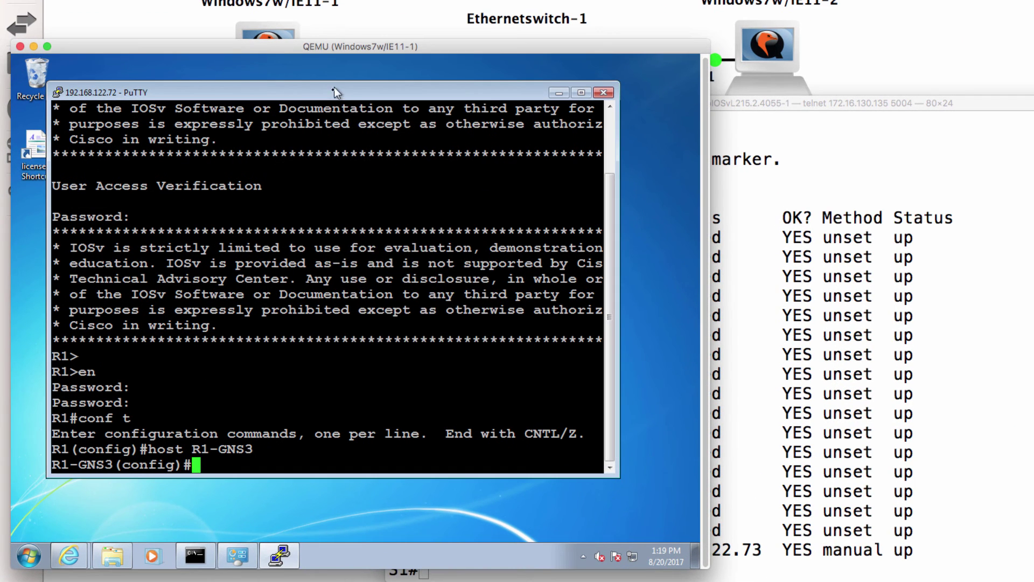
right_click(260, 160)
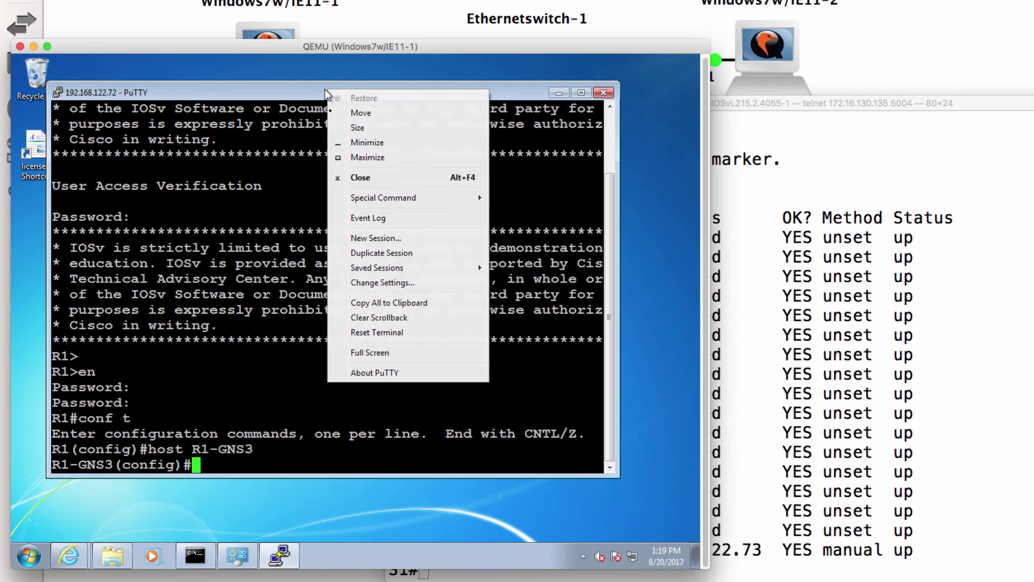
left_click(358, 237)
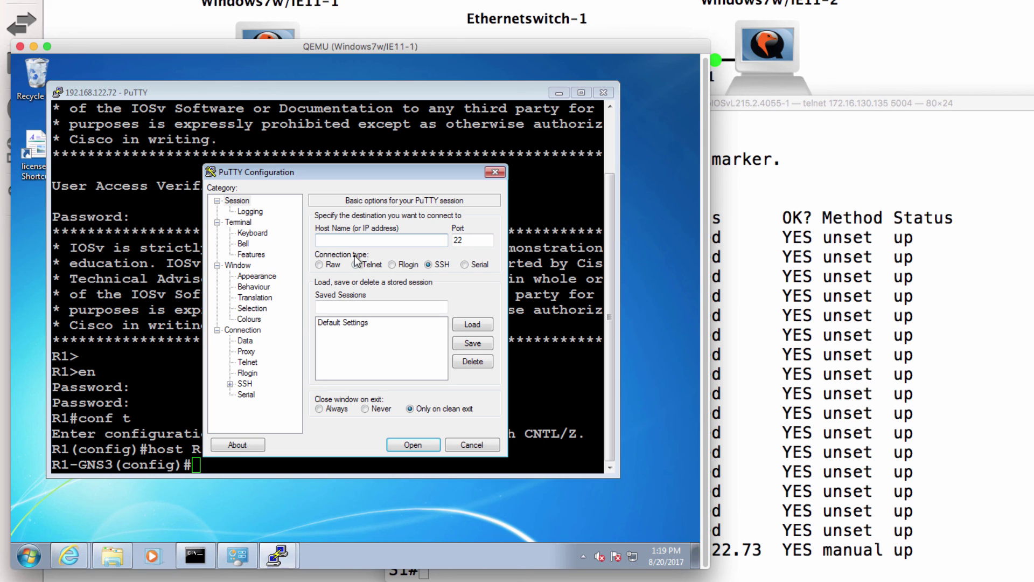
type("192.168.122.73")
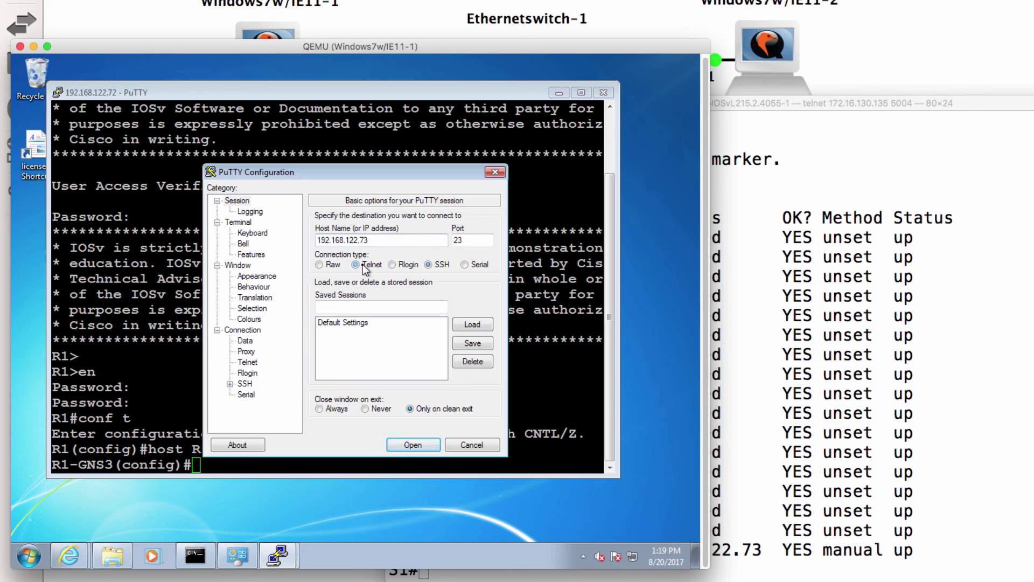
left_click(413, 444)
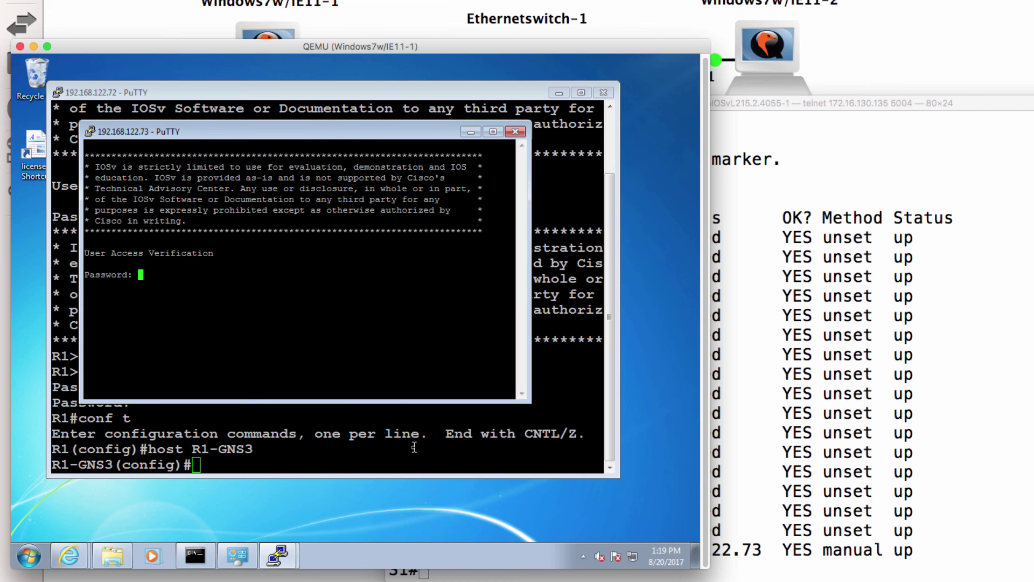
key("Return")
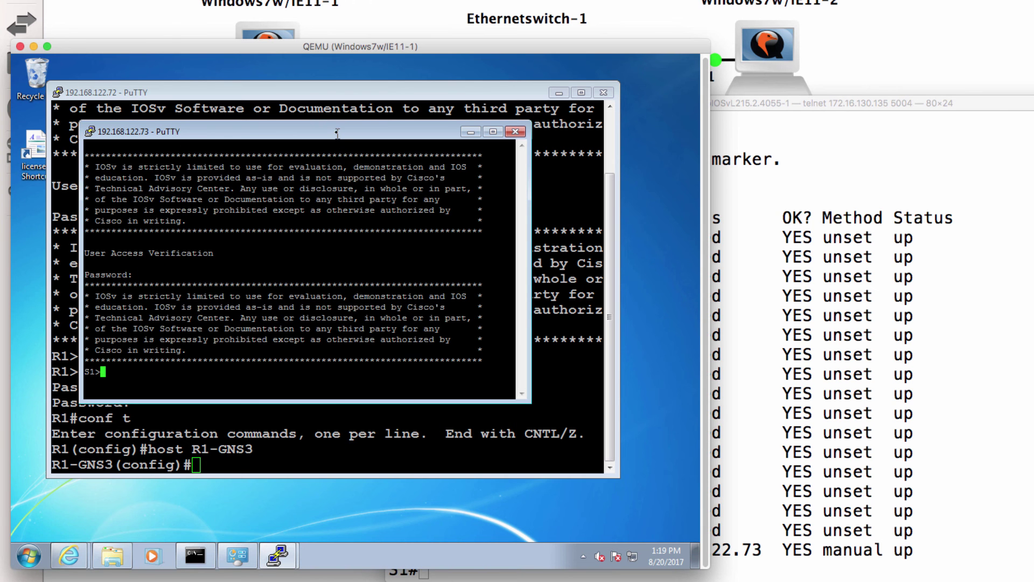
Step: Change the session's appearance font to bold size 16, apply it, and reposition the window
right_click(337, 133)
left_click(379, 323)
left_click(257, 276)
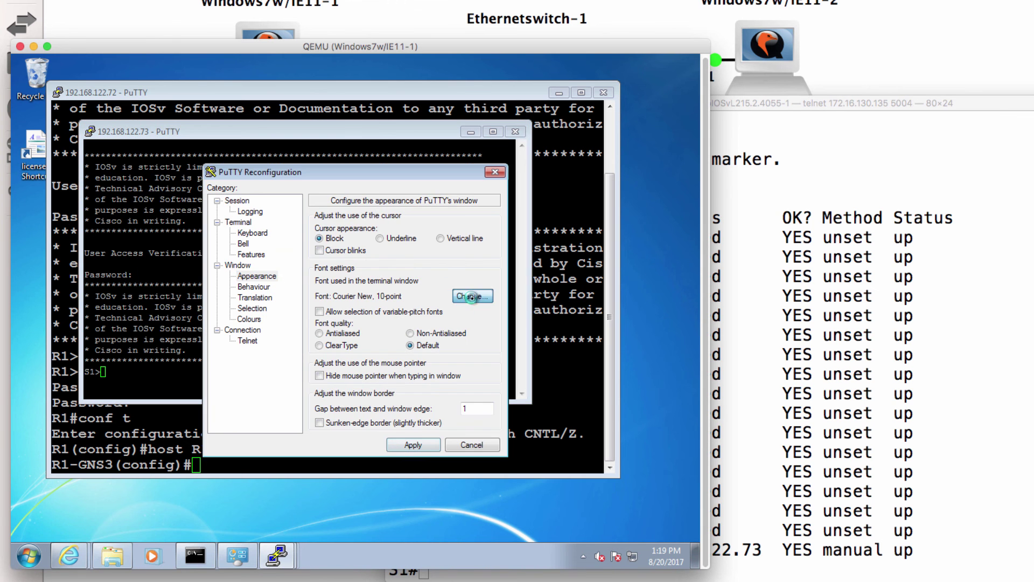
left_click(472, 297)
left_click(377, 325)
left_click(468, 340)
left_click(420, 519)
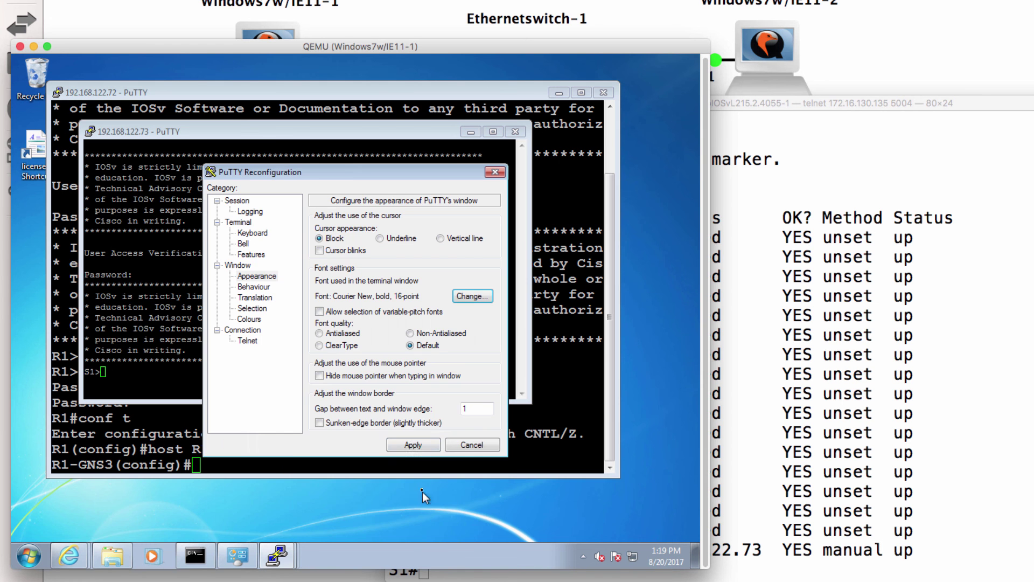
left_click(413, 445)
left_click_drag(217, 135, 176, 100)
Step: Through the telnet session, enter privileged and config mode and rename the switch S1-GNS3
type("en")
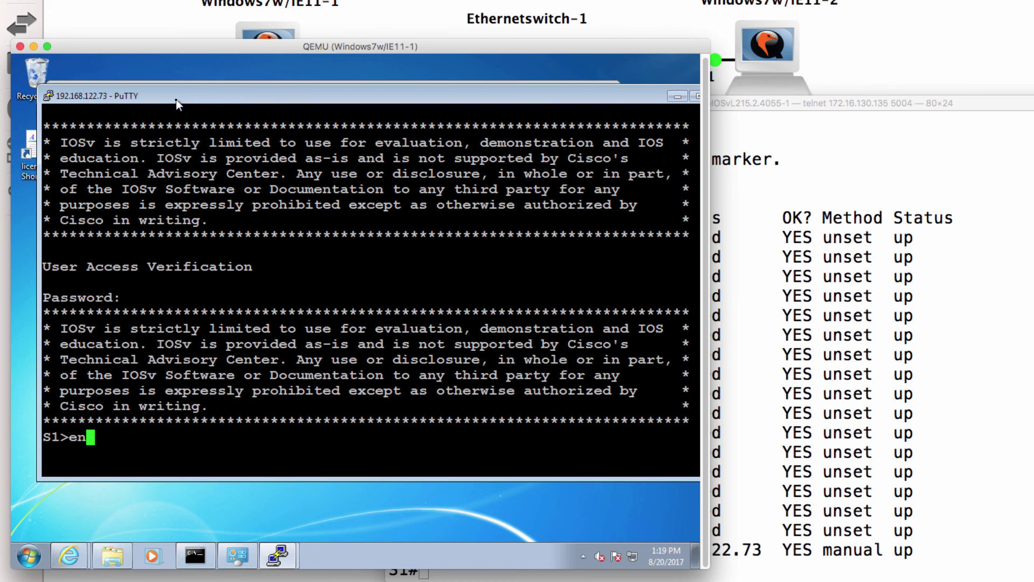
key("Return")
key("Return")
type("conf t")
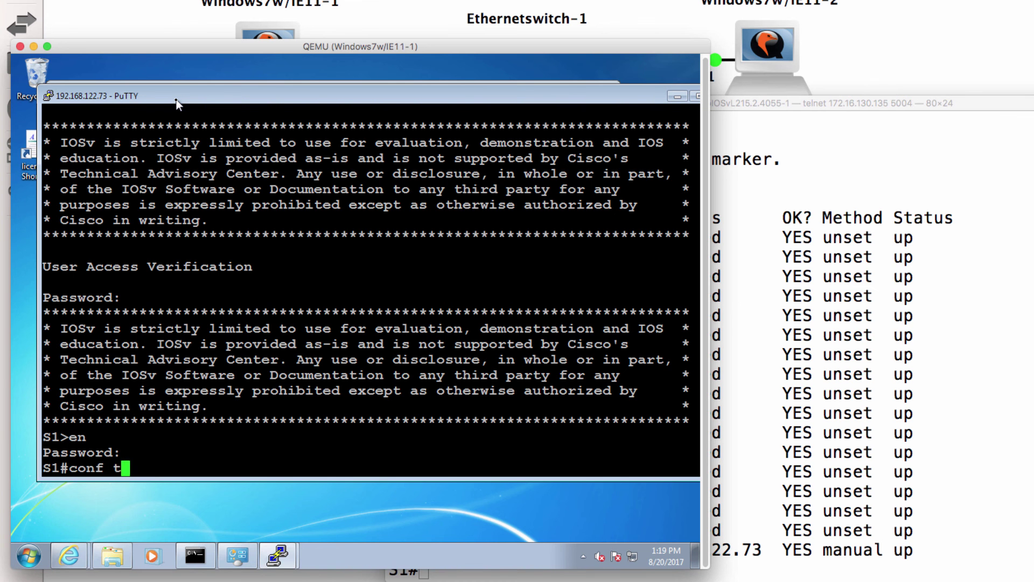
key("Return")
type("host")
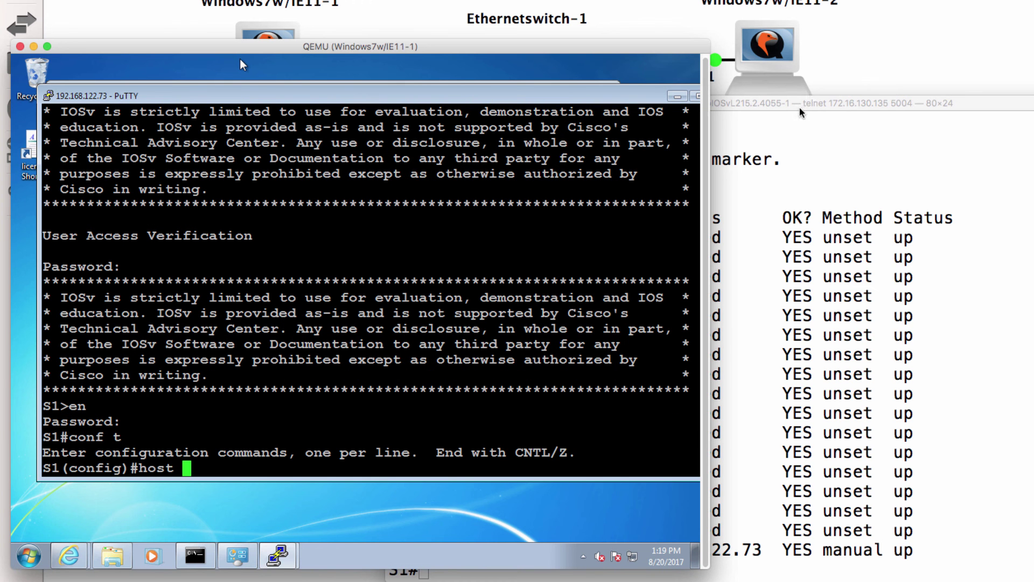
left_click(859, 113)
key("Return")
key("Return")
key("Return")
left_click(240, 61)
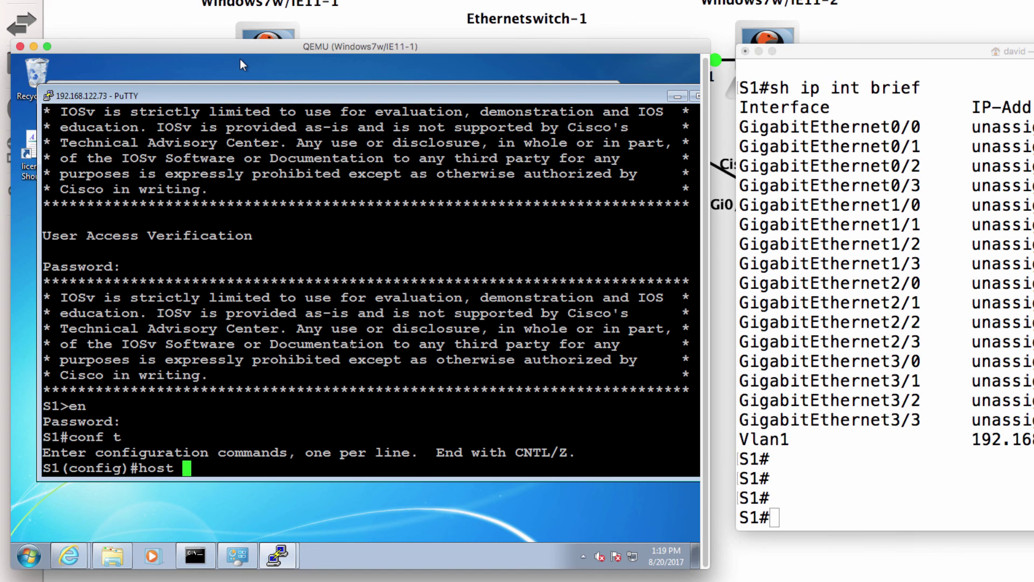
type("S1-GNS3")
key("Return")
key("super+Tab")
key("Return")
key("Return")
key("Return")
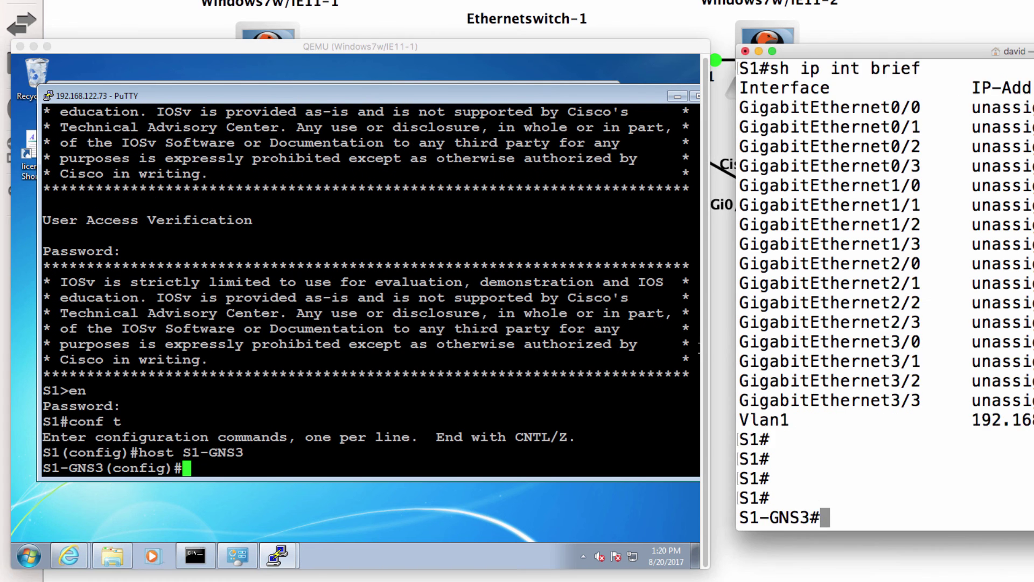